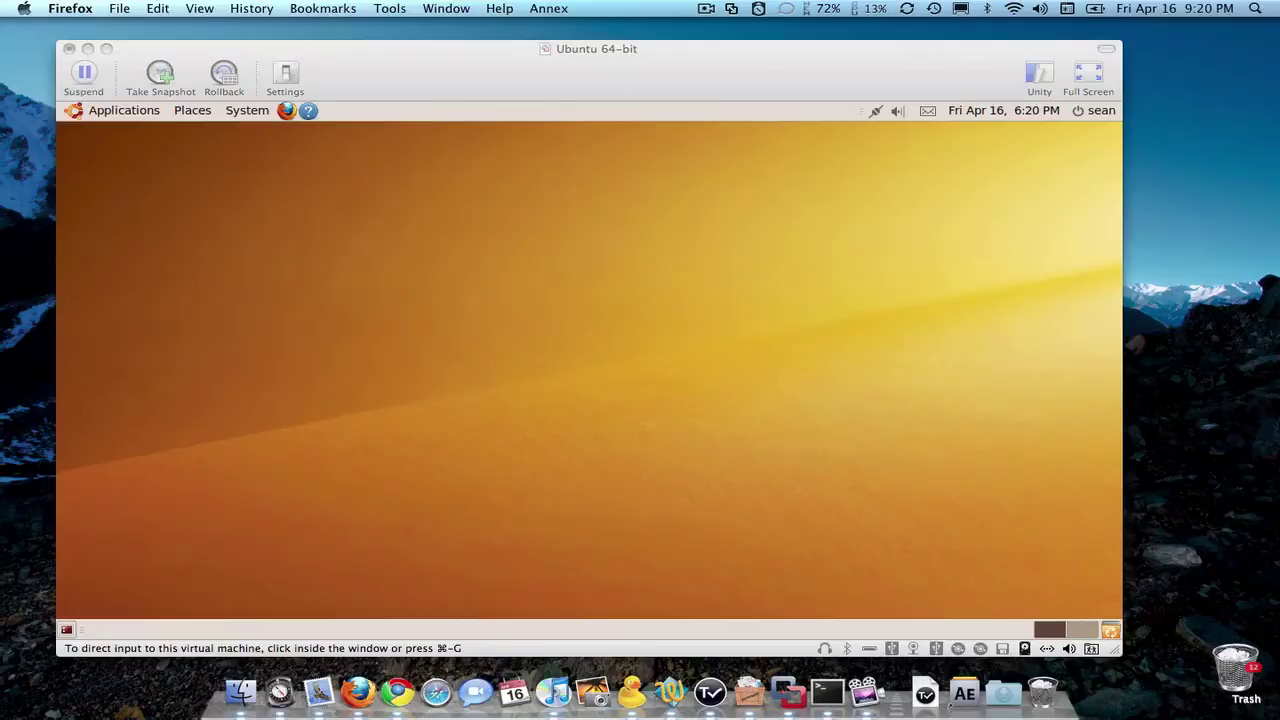
# Give the Ubuntu 64-bit virtual machine input focus in VMware Fusion.
pyautogui.click(1063, 311)
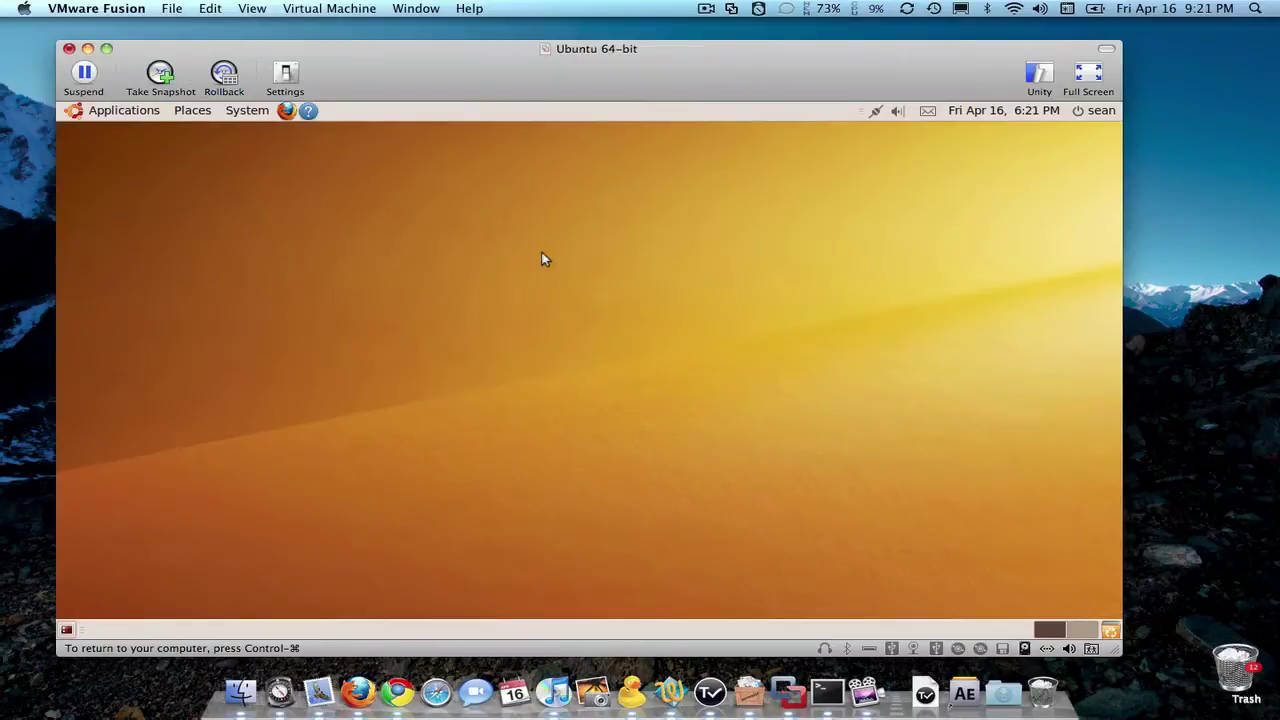
# Open a Terminal from Accessories and enter 'sudo apt-get install openssh-server openssh-client'.
pyautogui.click(150, 112)
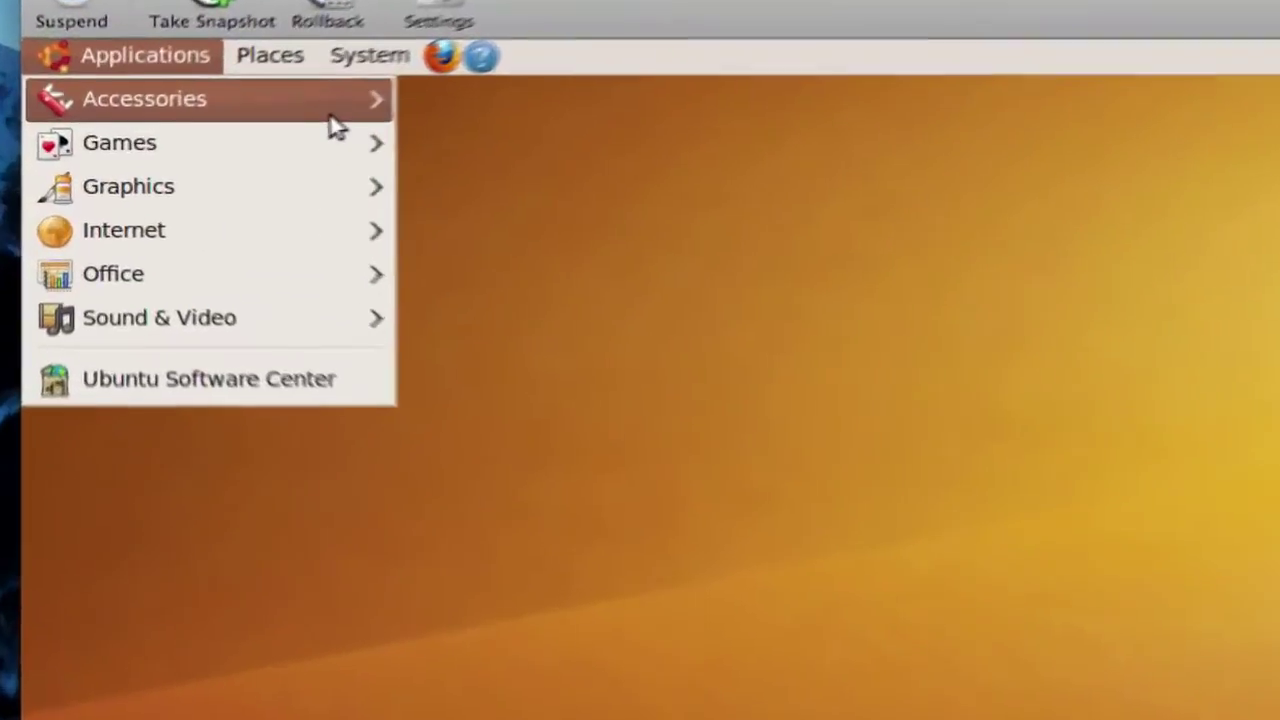
pyautogui.moveTo(230, 138)
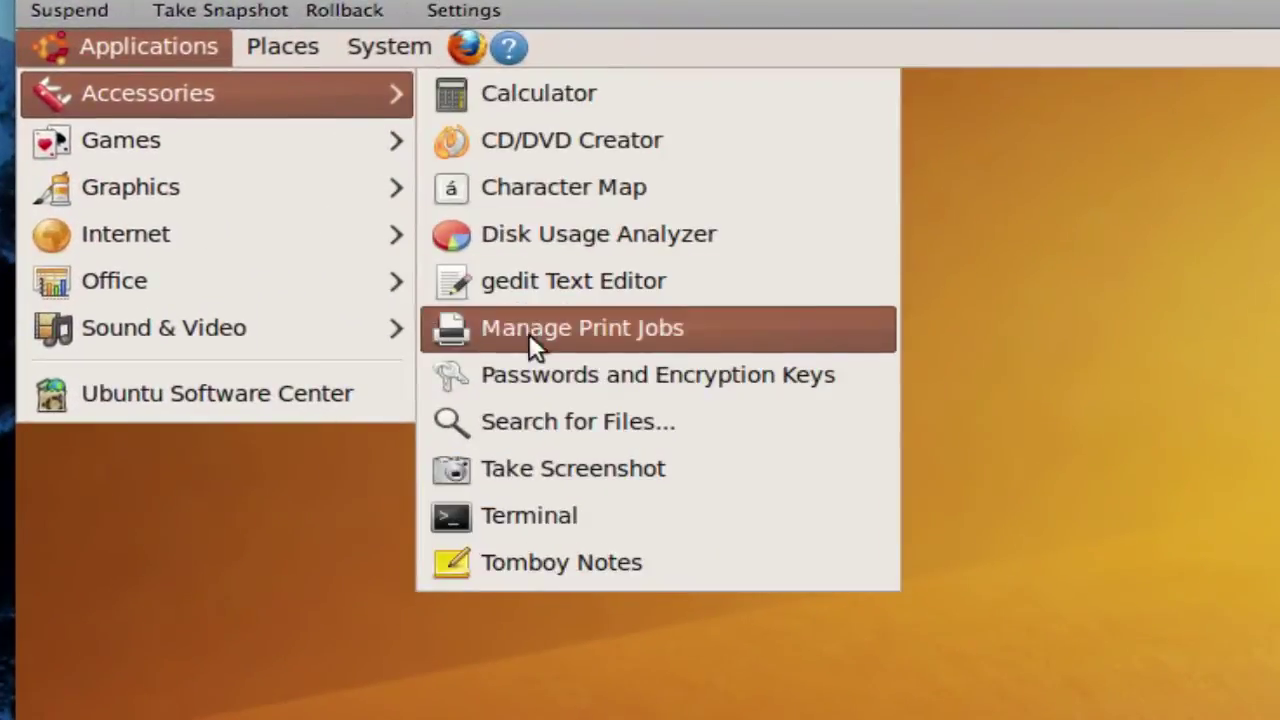
pyautogui.click(548, 512)
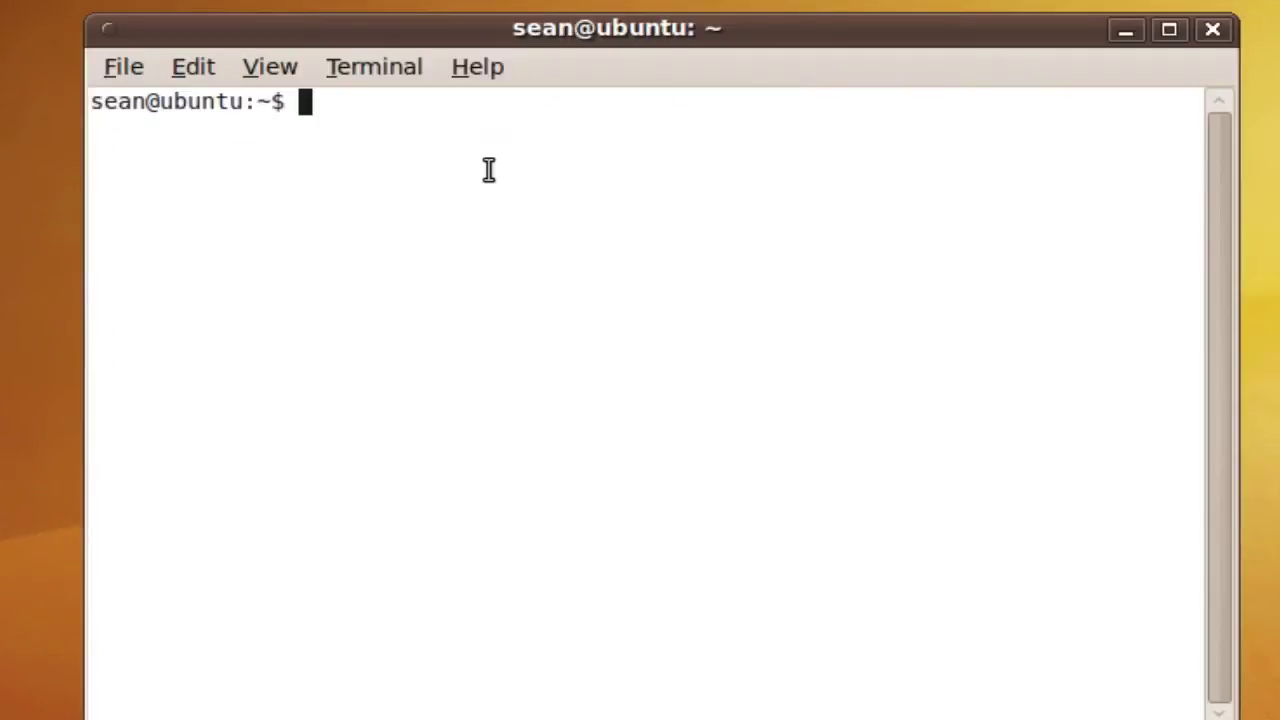
pyautogui.write('sudo')
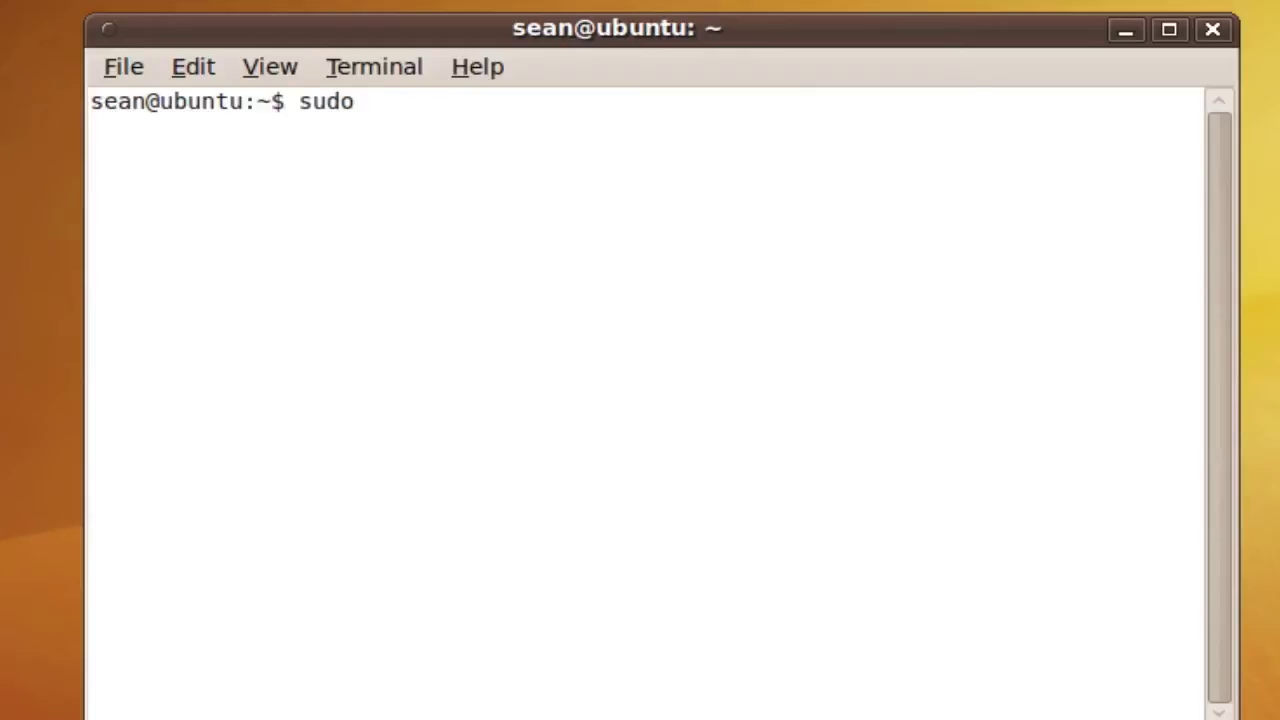
pyautogui.write(' apt-get')
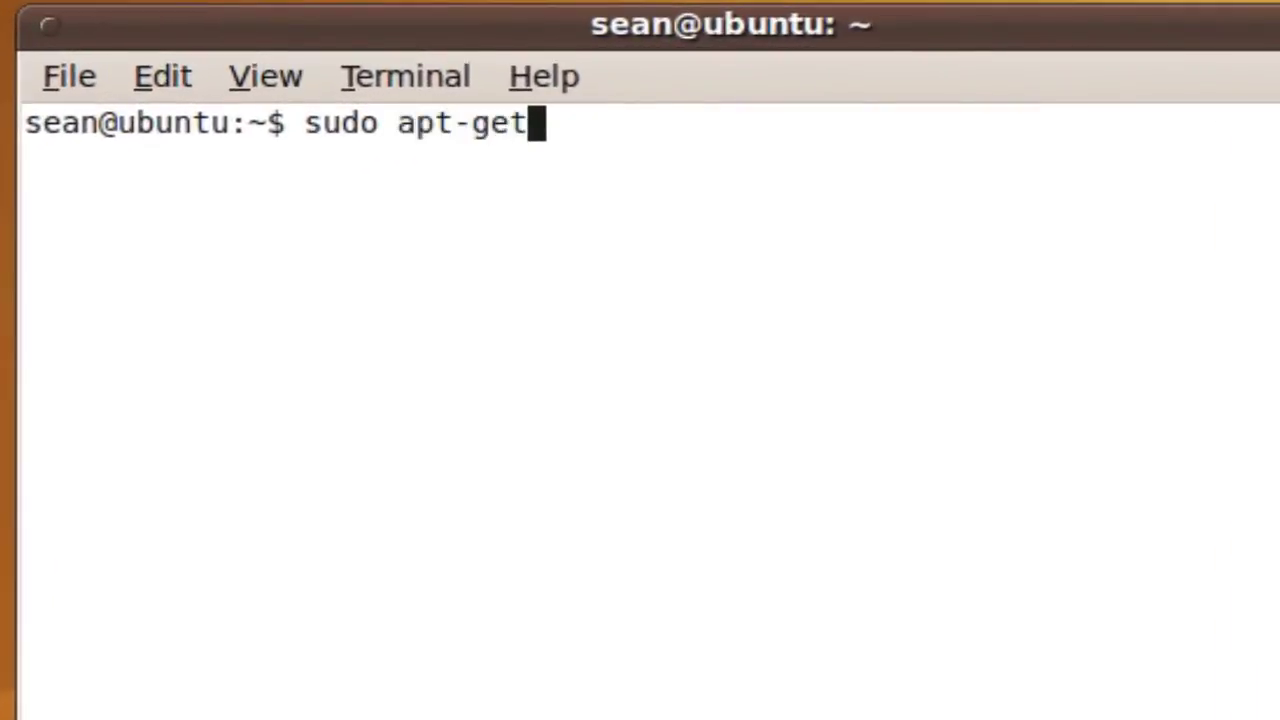
pyautogui.write(' install ope')
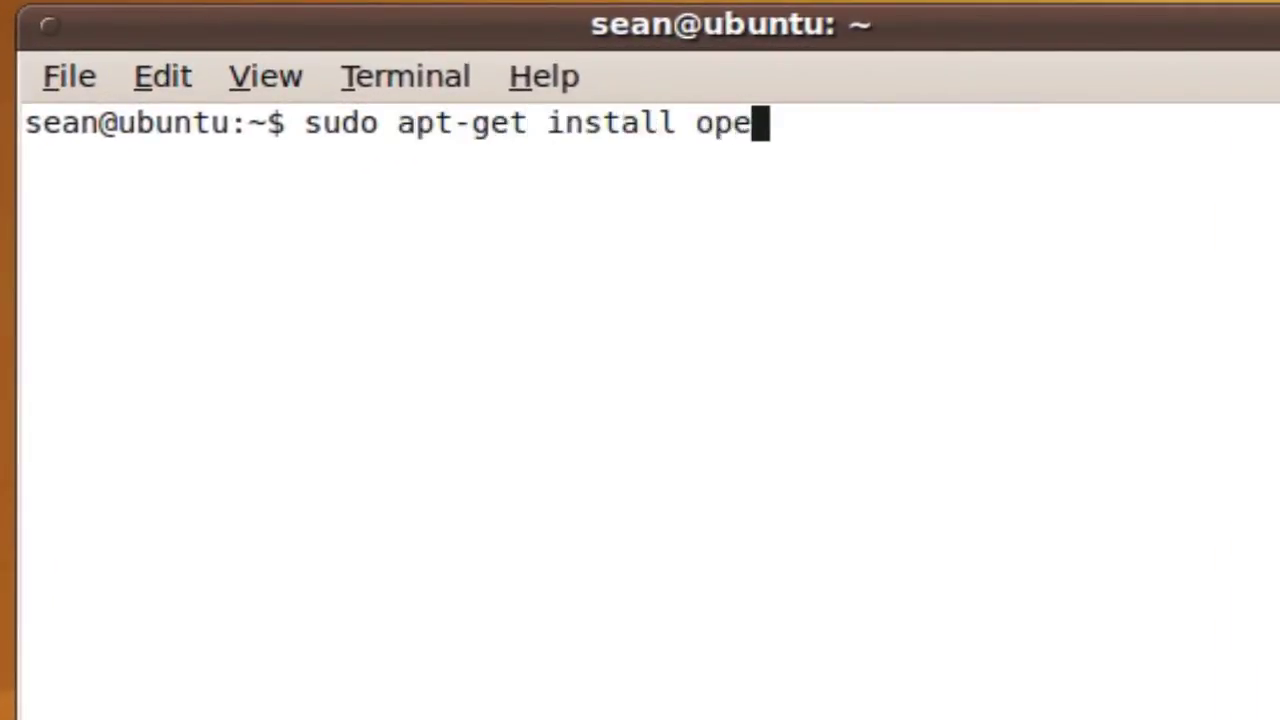
pyautogui.write('nssh')
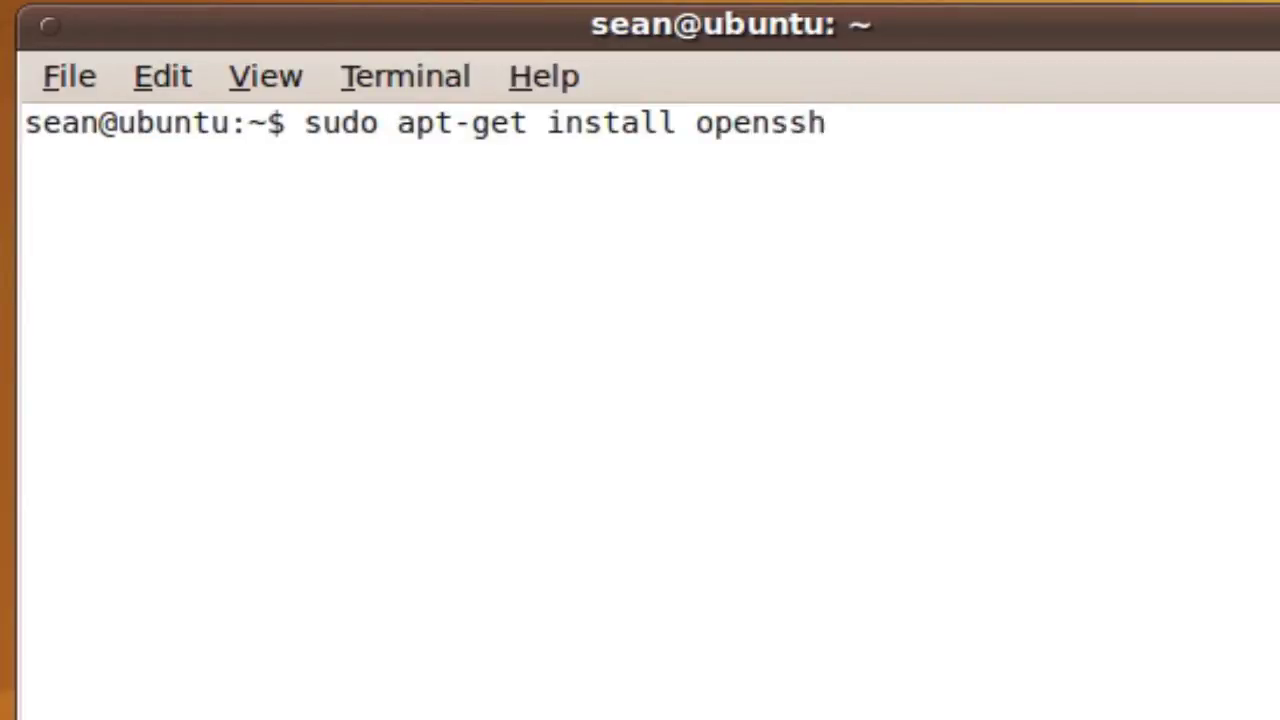
pyautogui.write('-server')
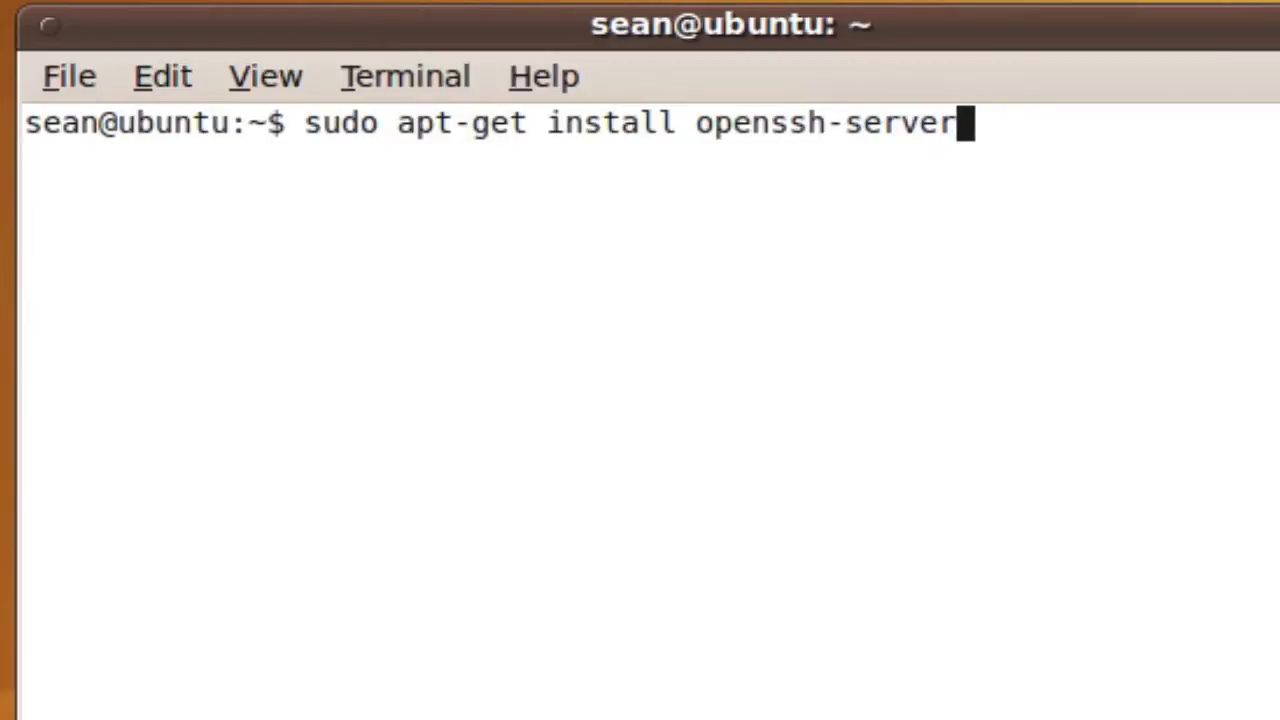
pyautogui.write(' openssh')
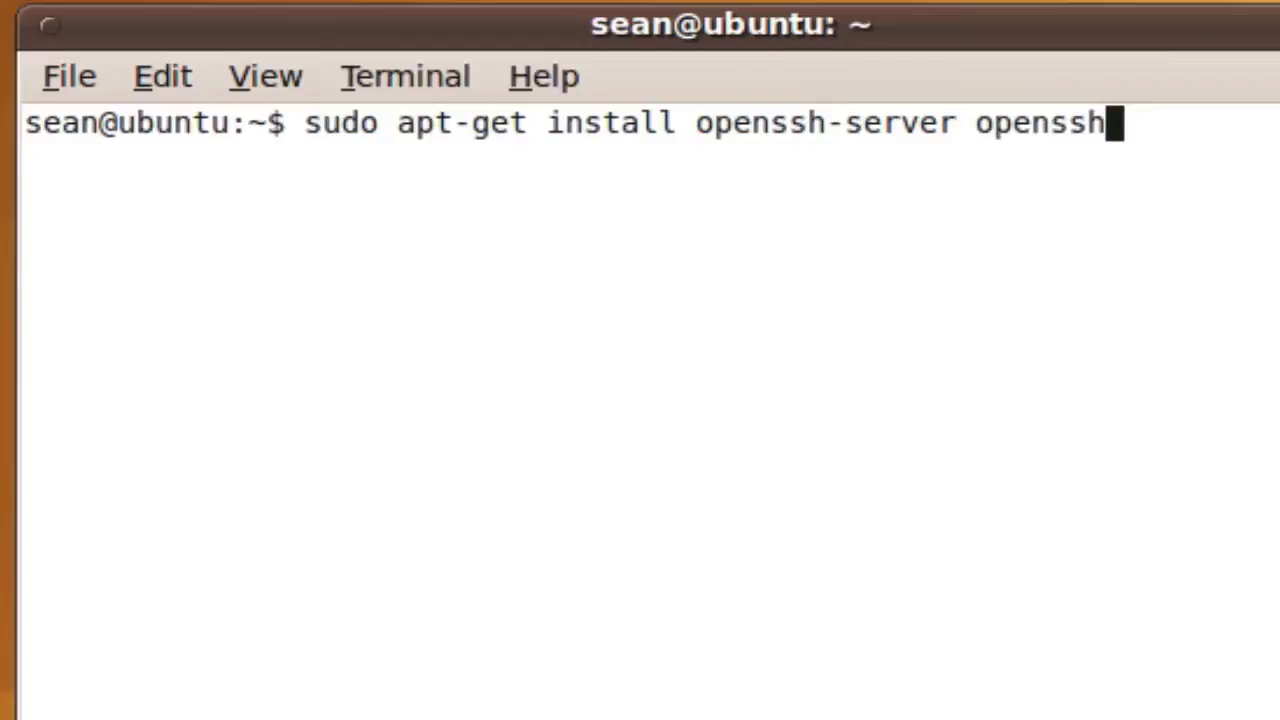
pyautogui.write('-client')
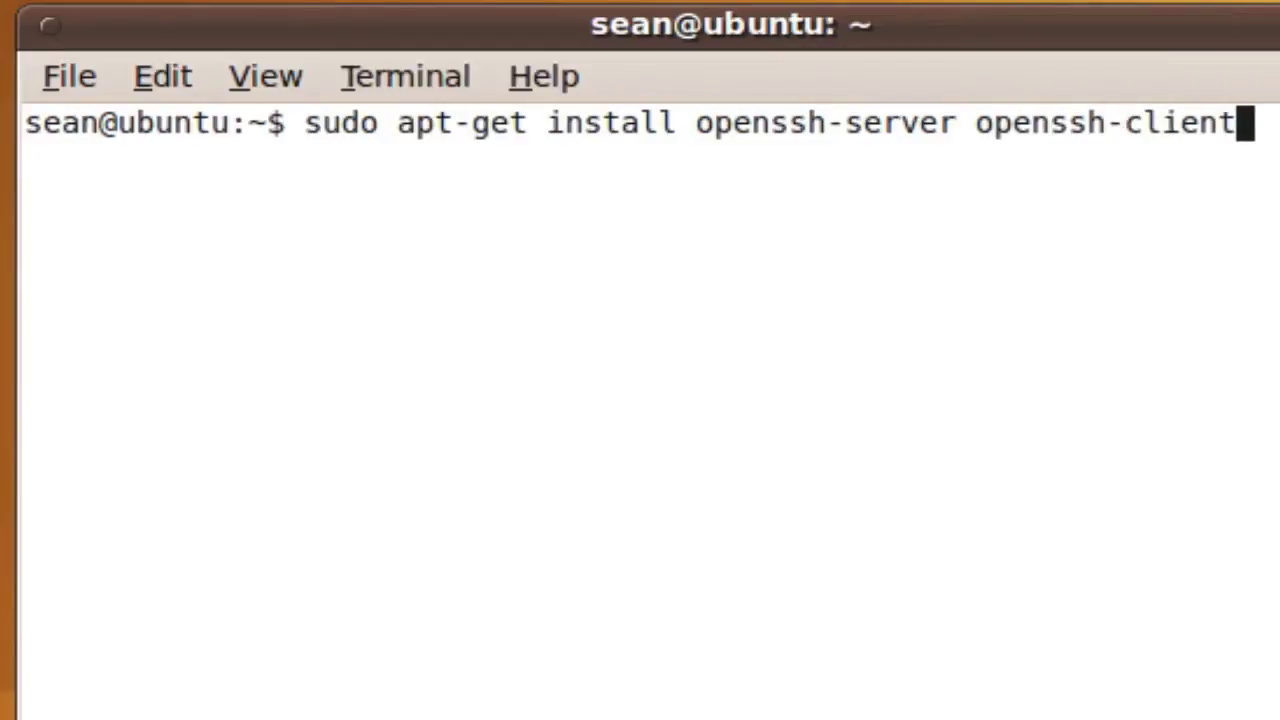
# Run the openssh install and authorize it with the sudo password.
pyautogui.press('Return')
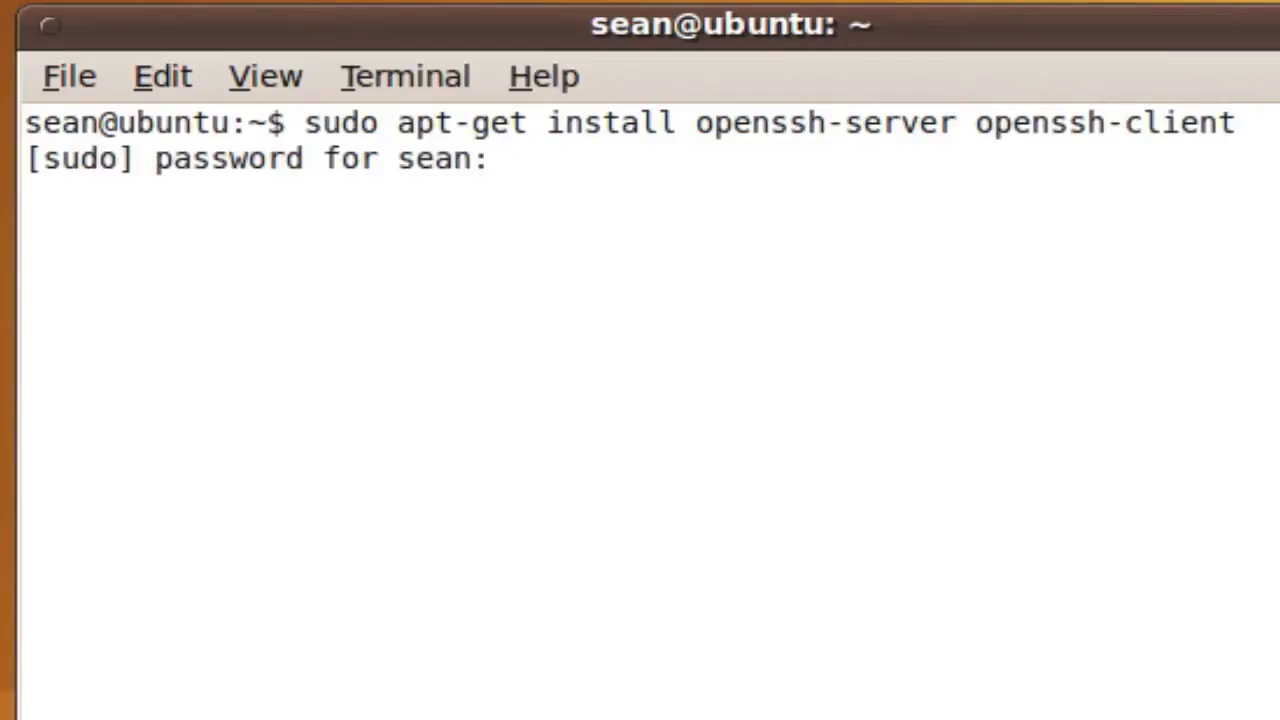
pyautogui.press('Return')
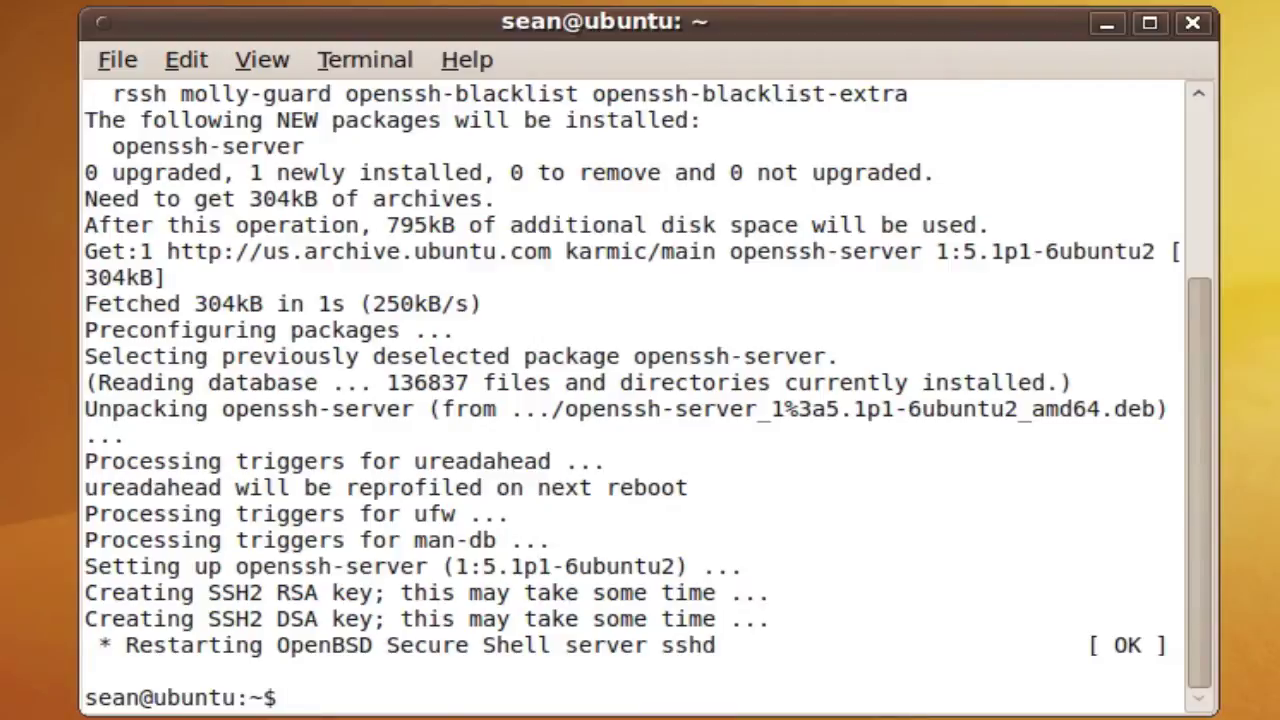
# Run ifconfig, select the inet address 192.168.87.128, and bring up its context menu.
pyautogui.write('ifconfig')
pyautogui.press('Return')
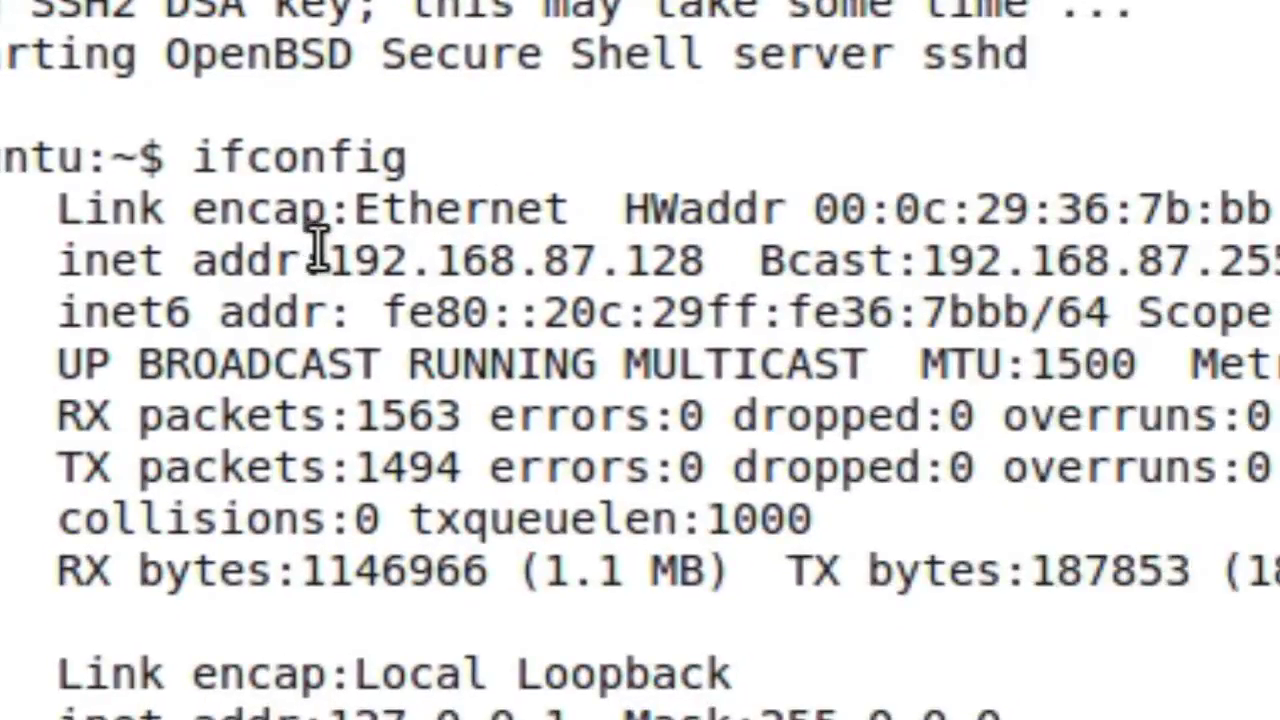
pyautogui.moveTo(333, 258); pyautogui.dragTo(705, 260)
pyautogui.press('Return')
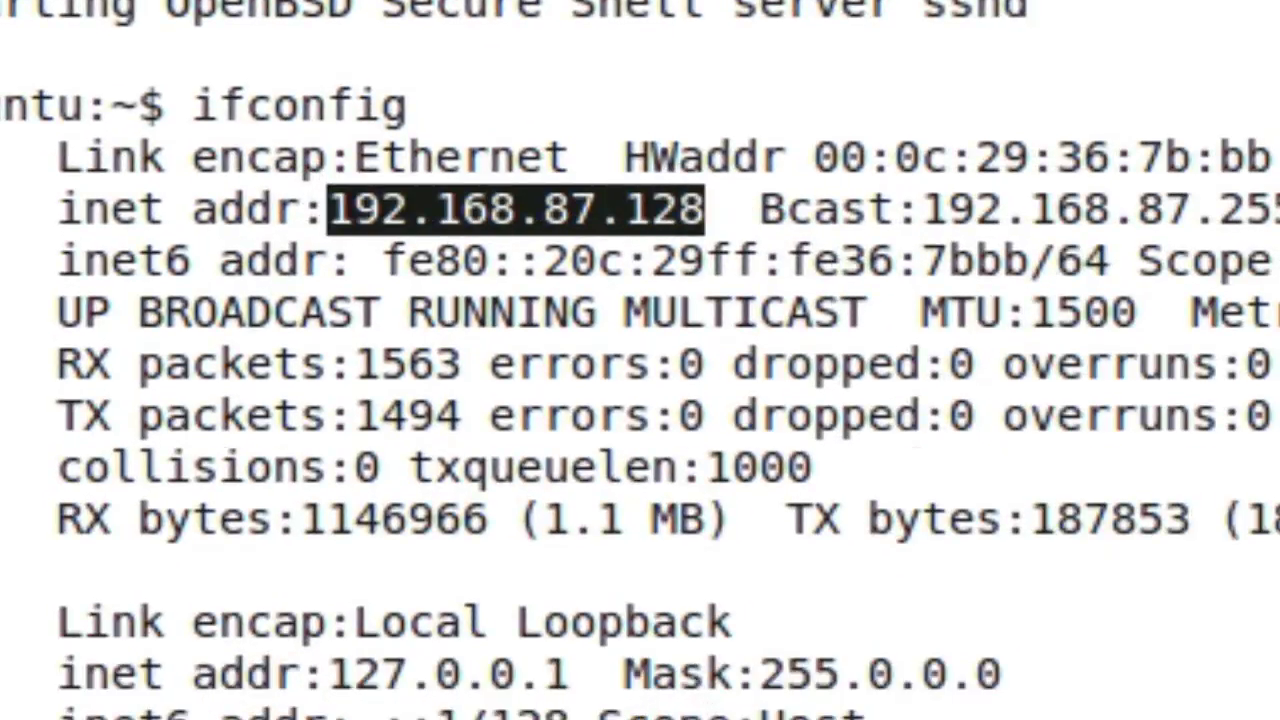
pyautogui.rightClick(645, 218)
pyautogui.click(770, 531)
pyautogui.hotkey('alt', 'Tab')
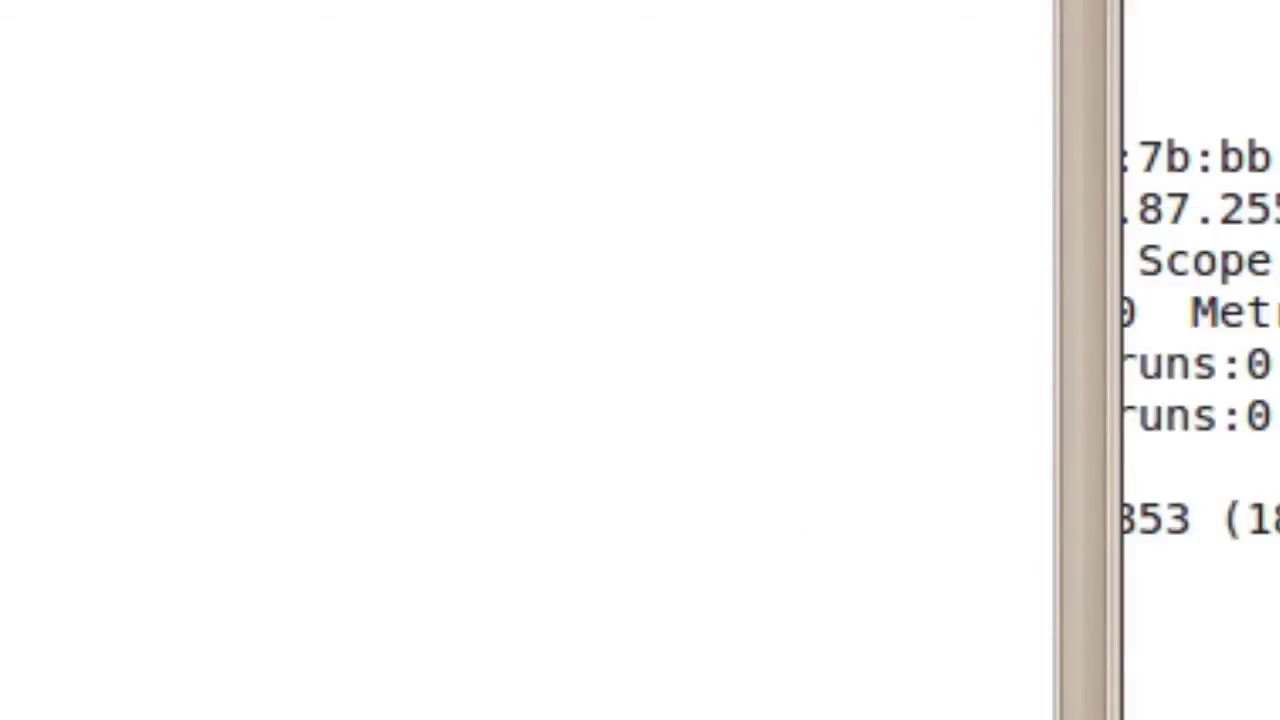
pyautogui.hotkey('alt', 'Tab')
pyautogui.rightClick(594, 214)
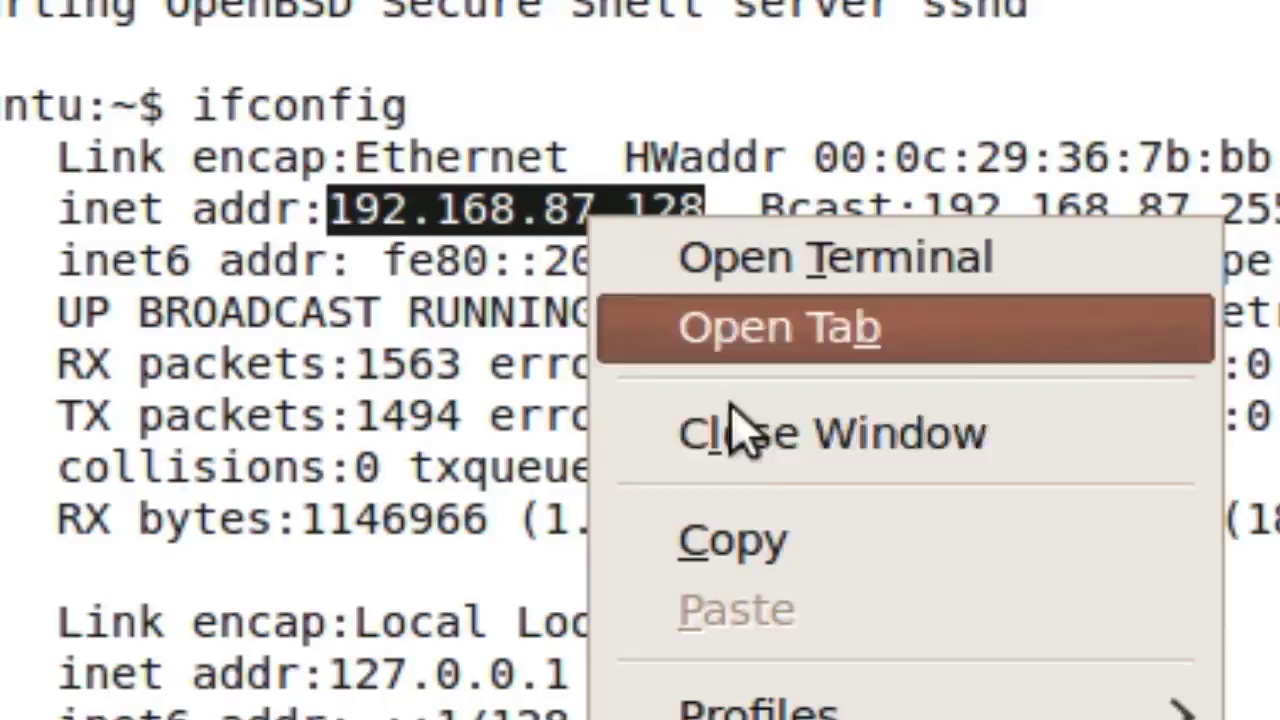
# Copy the IP, then log in via ssh localhost, accepting the host key and giving the password.
pyautogui.click(920, 548)
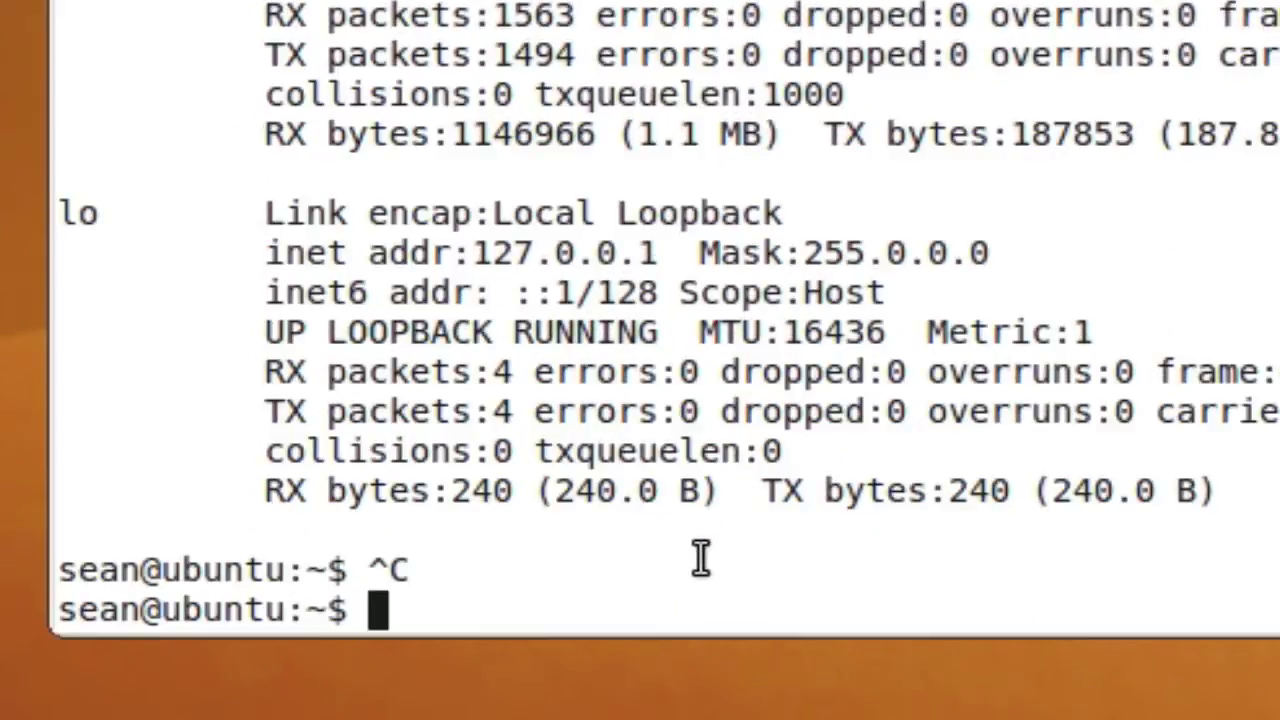
pyautogui.write('ssh loca')
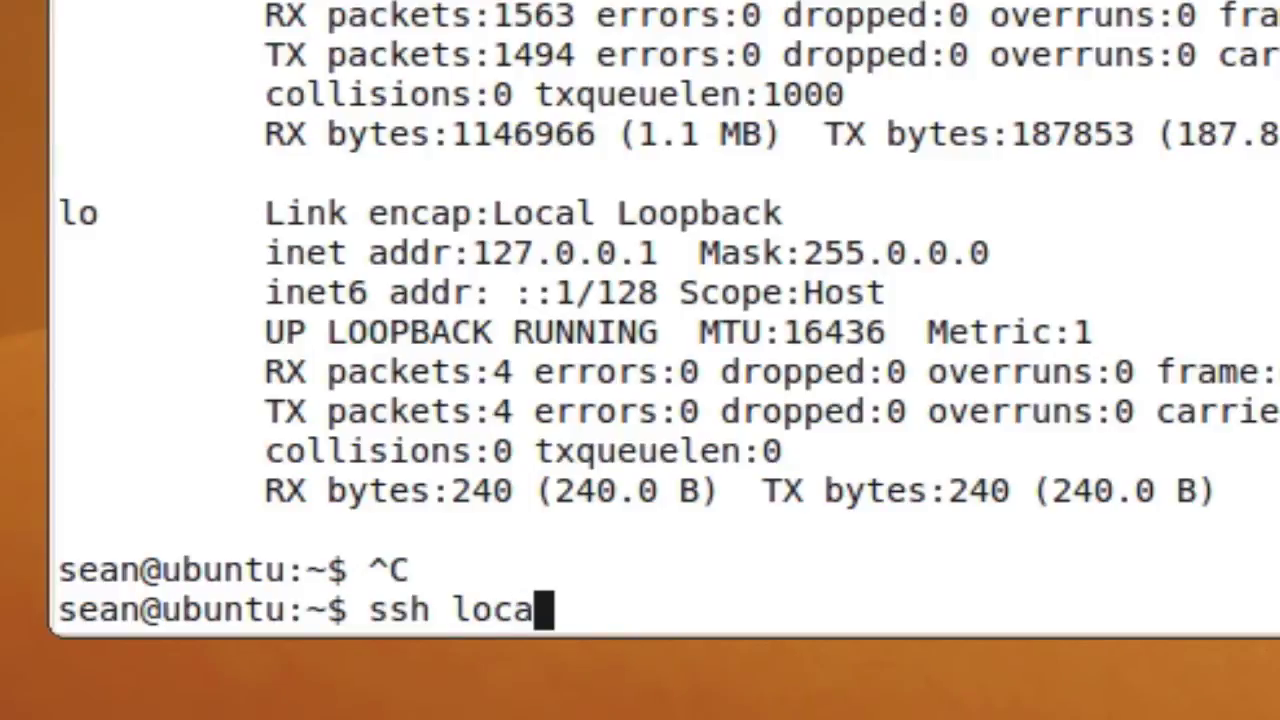
pyautogui.write('lhost')
pyautogui.press('Return')
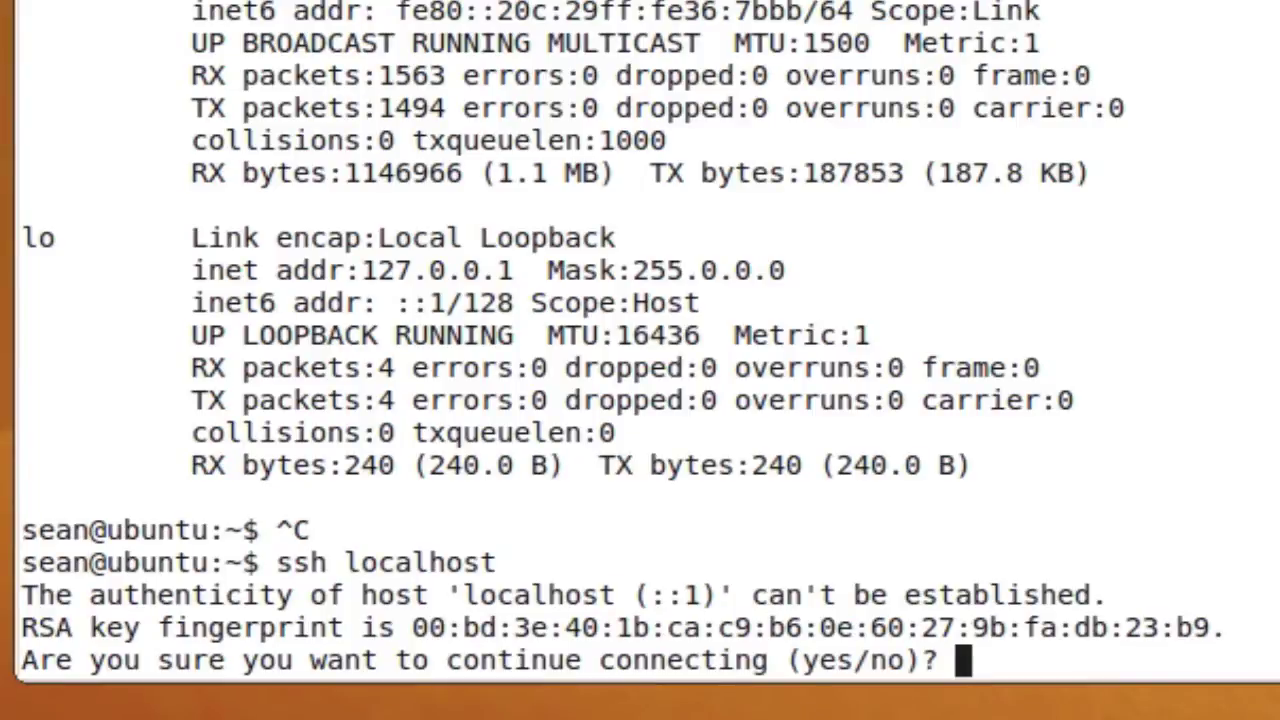
pyautogui.write('yes')
pyautogui.press('Return')
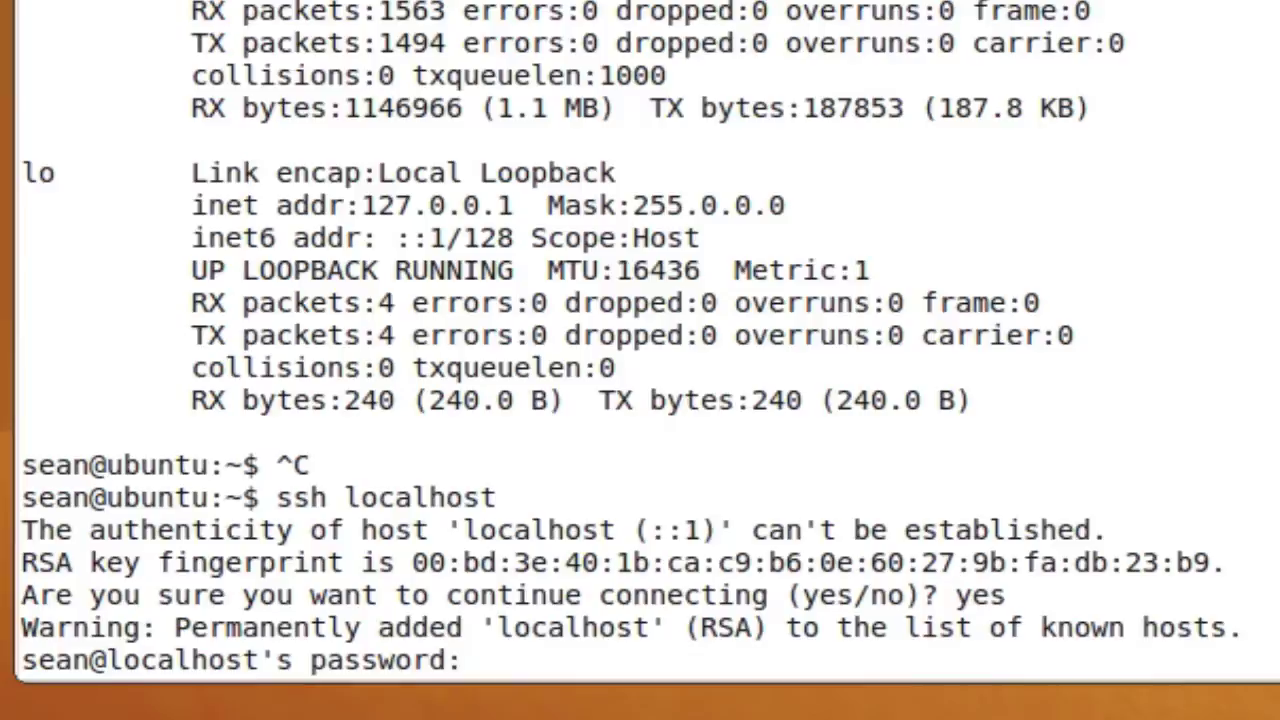
pyautogui.press('Return')
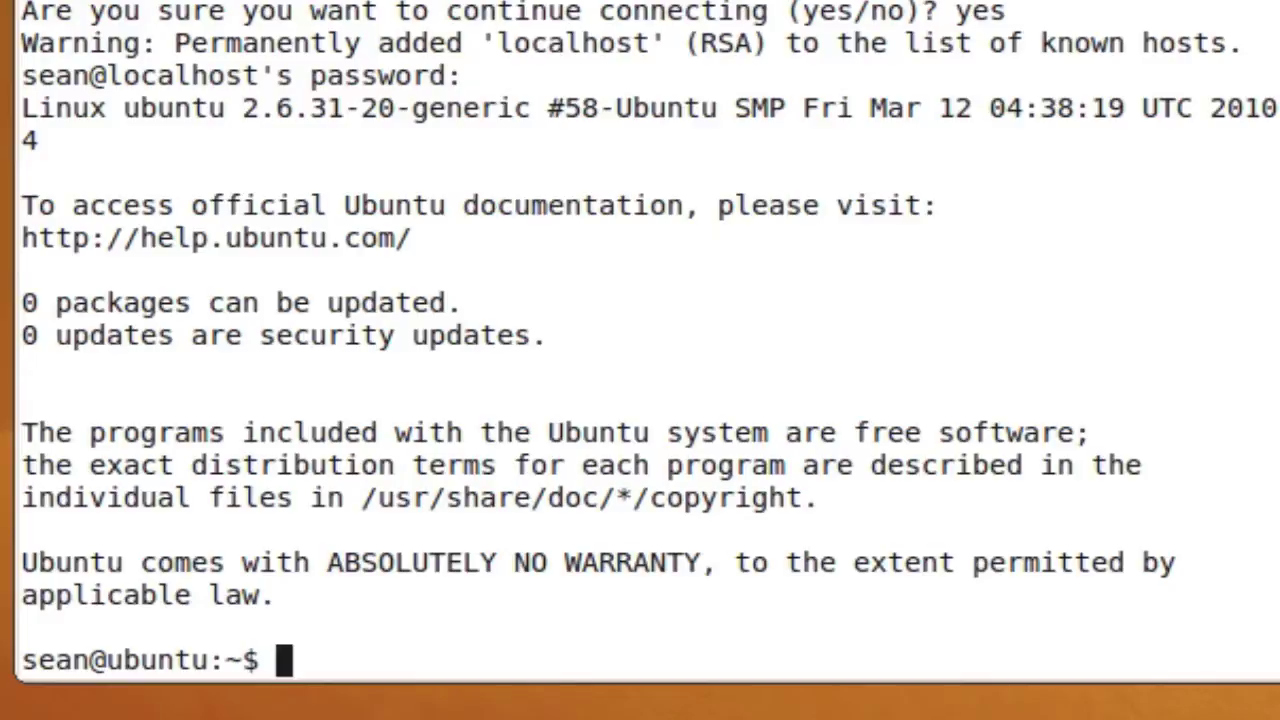
# Run ssh to the pasted VM address 192.168.87.128.
pyautogui.write('ssh')
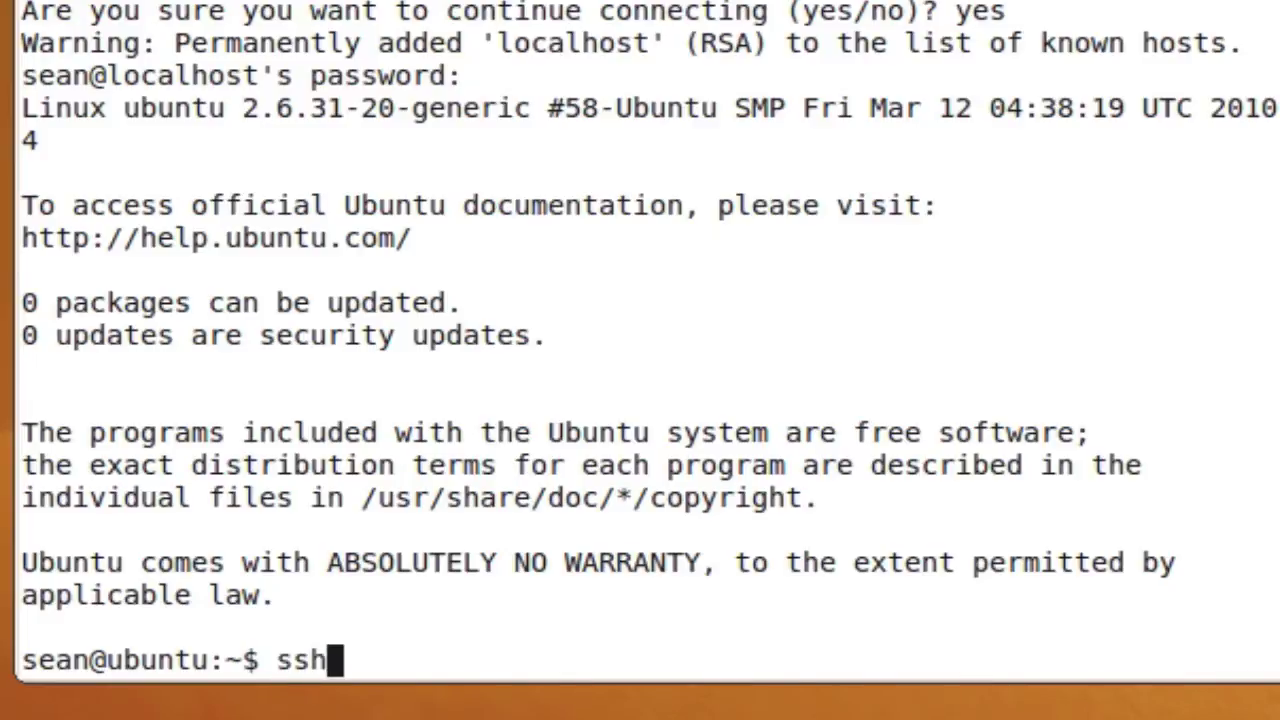
pyautogui.press('BackSpace')
pyautogui.press('BackSpace')
pyautogui.press('BackSpace')
pyautogui.press('BackSpace')
pyautogui.write('ifconfig')
pyautogui.press('BackSpace')
pyautogui.press('BackSpace')
pyautogui.press('BackSpace')
pyautogui.press('BackSpace')
pyautogui.press('BackSpace')
pyautogui.press('BackSpace')
pyautogui.press('BackSpace')
pyautogui.press('BackSpace')
pyautogui.write('ssh')
pyautogui.rightClick(428, 676)
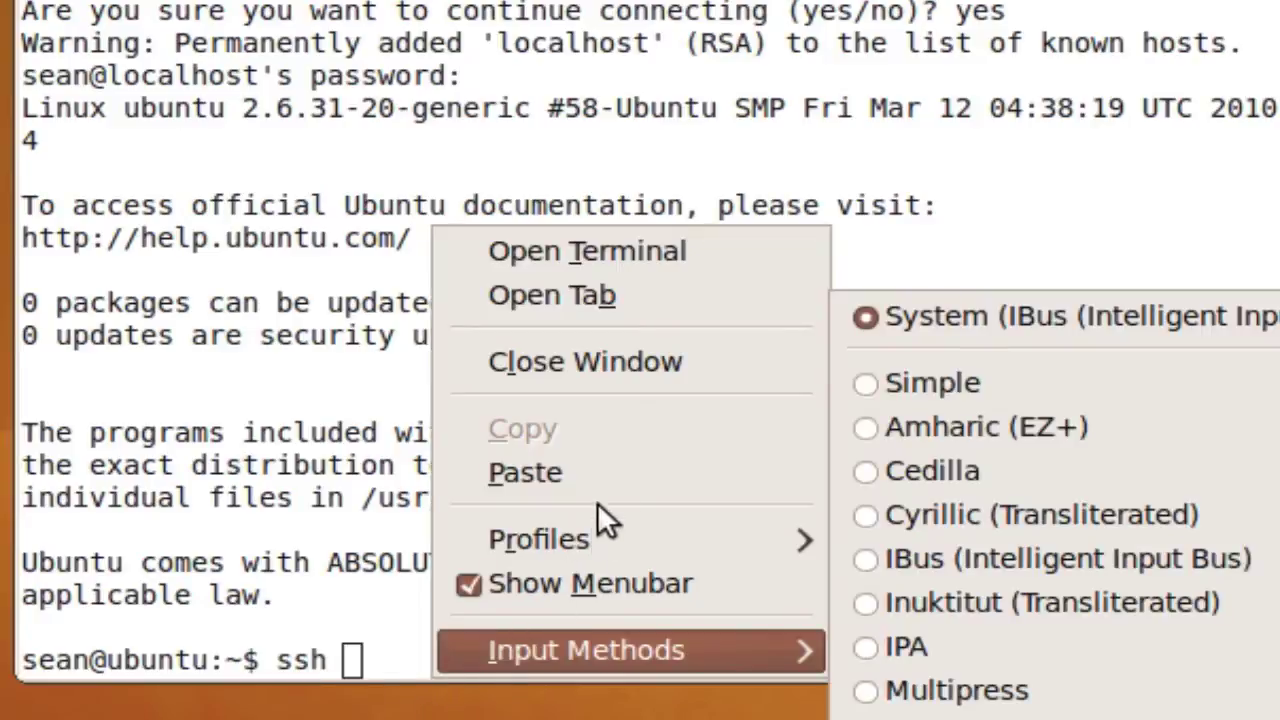
pyautogui.click(600, 472)
pyautogui.press('Return')
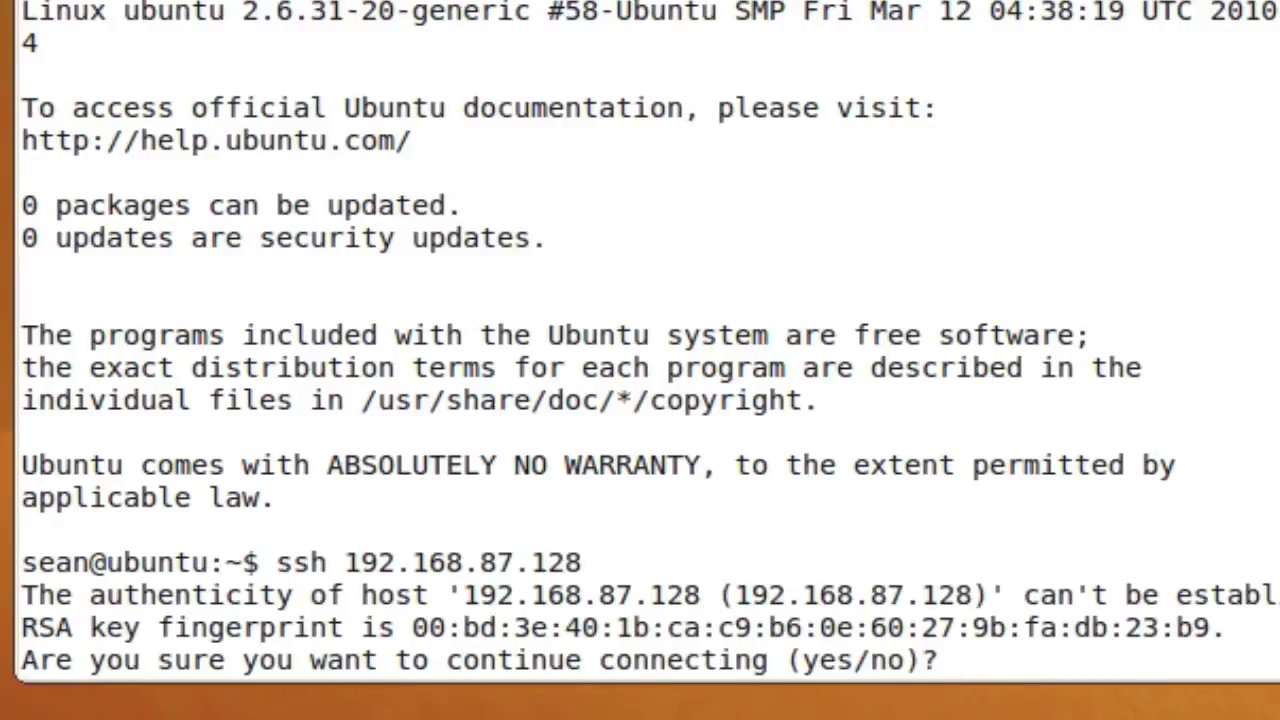
# Accept the 192.168.87.128 host key and log in with the account password.
pyautogui.write('yes')
pyautogui.press('Return')
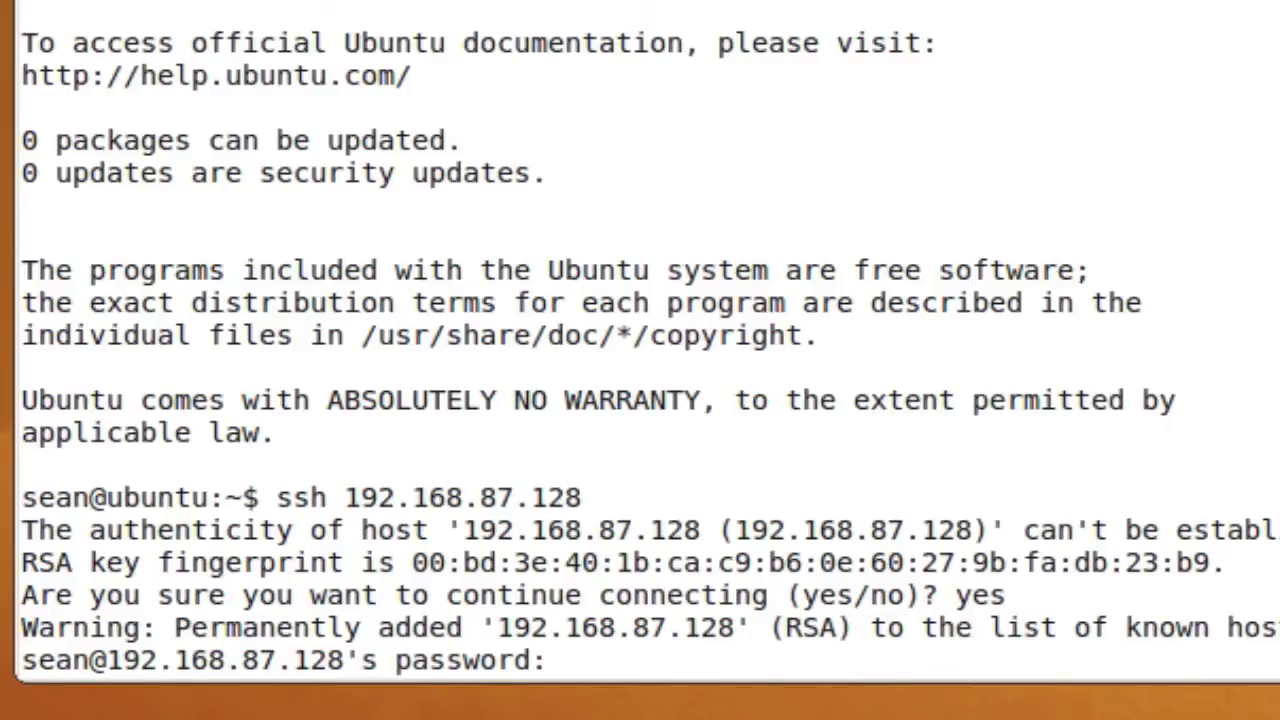
pyautogui.press('Return')
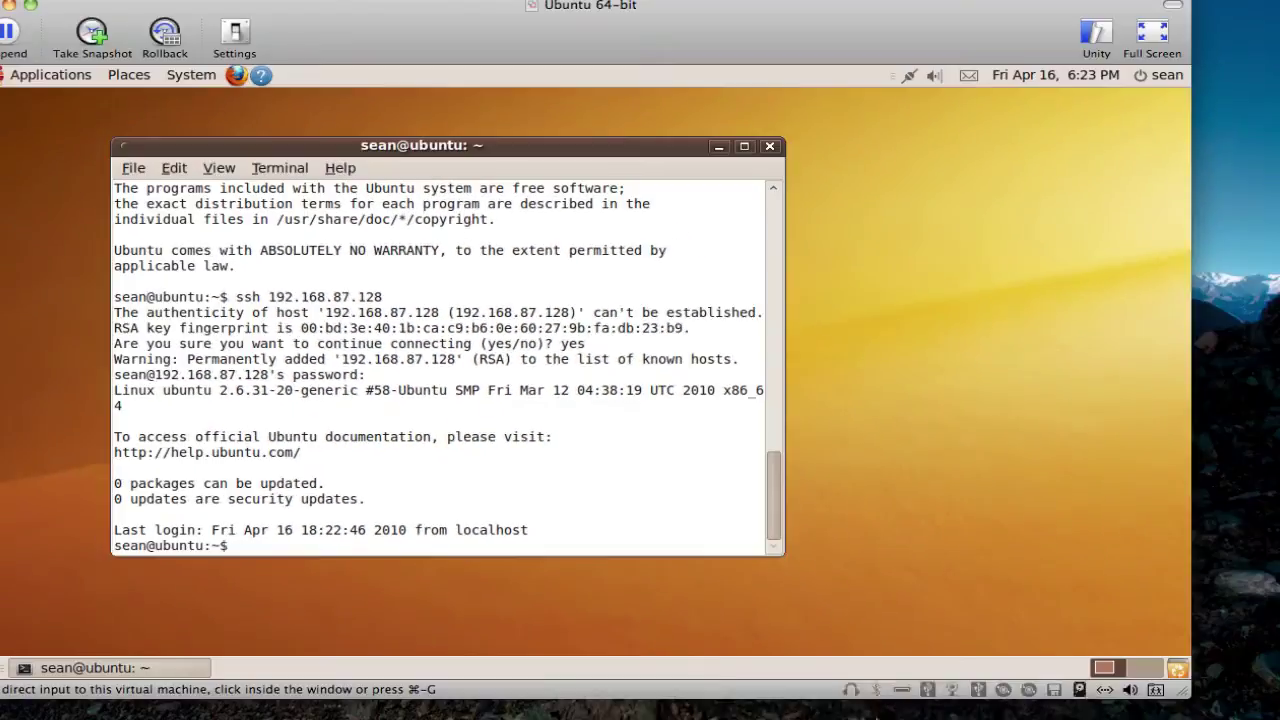
# From a Mac terminal, run ssh 192.168.87.128 to reach the Ubuntu VM.
pyautogui.click(823, 682)
pyautogui.moveTo(906, 20); pyautogui.dragTo(860, 176)
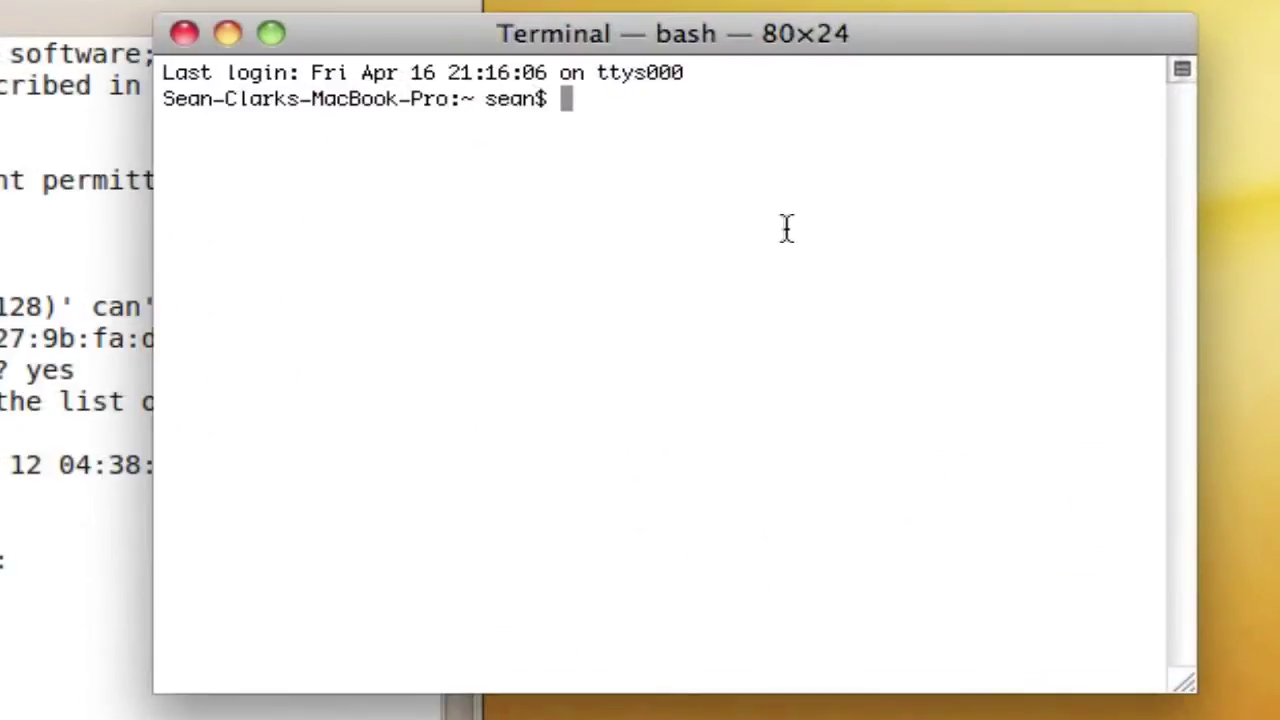
pyautogui.write('ssh ')
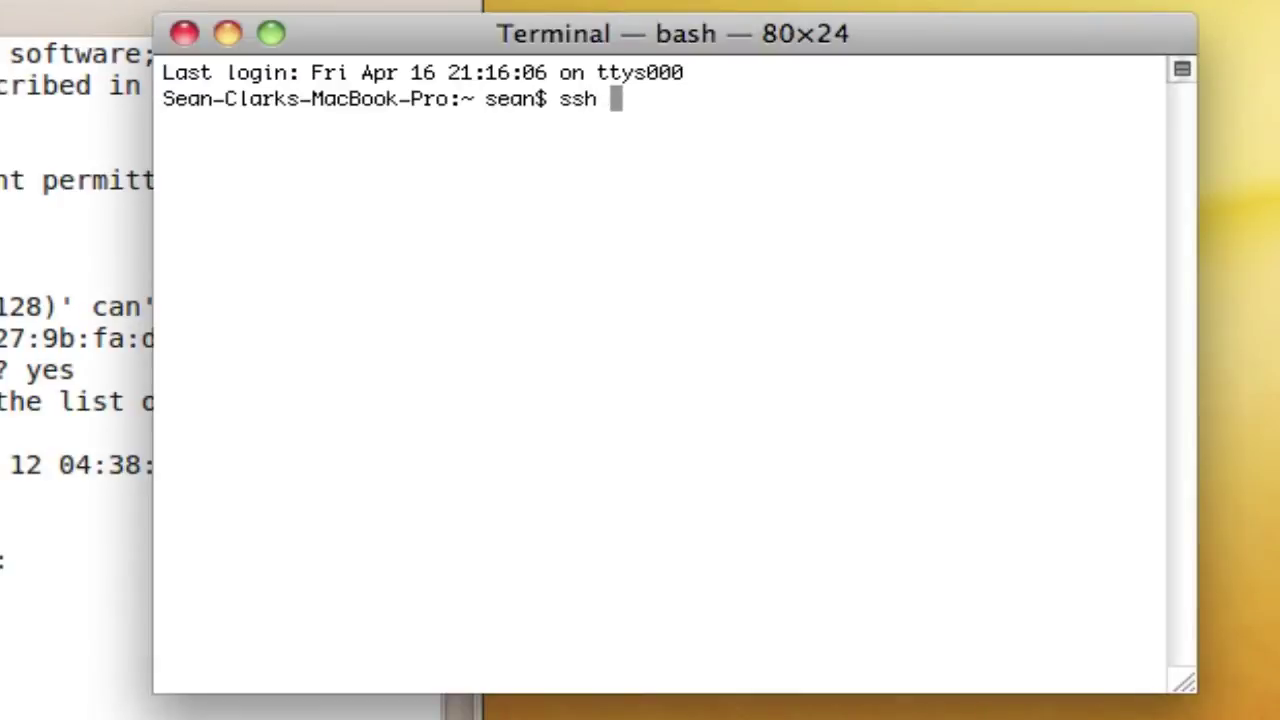
pyautogui.write('129')
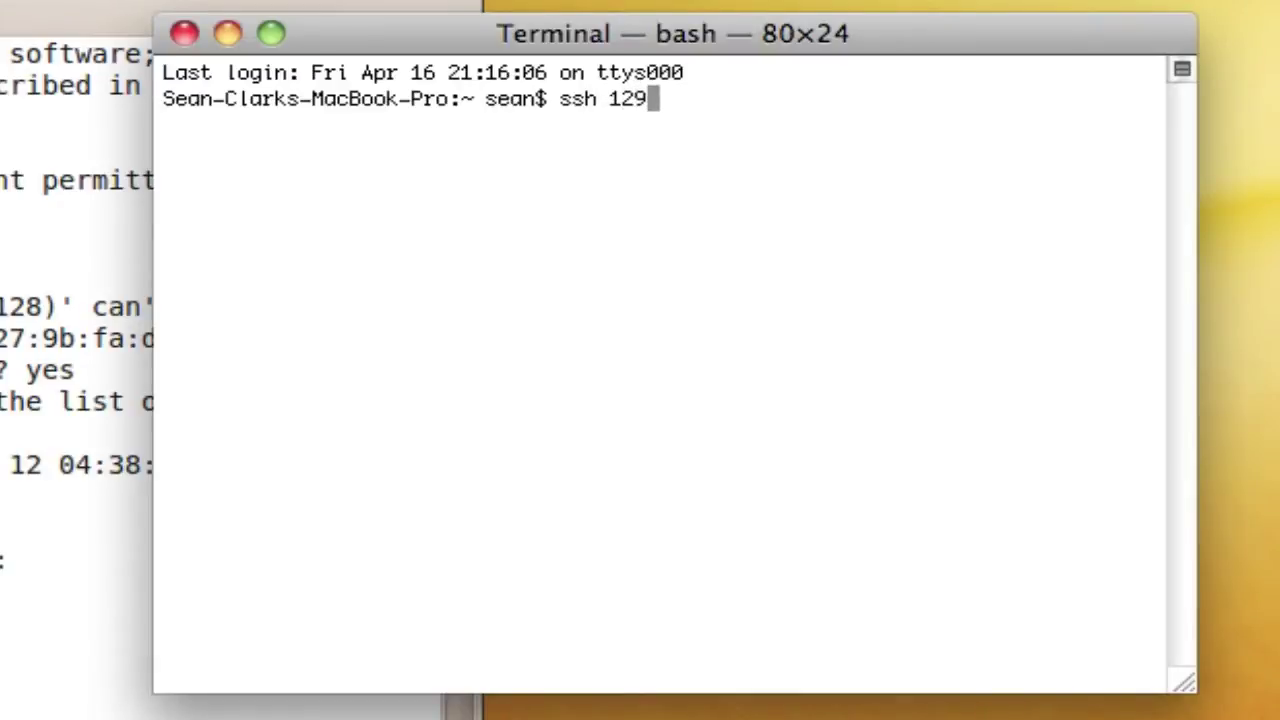
pyautogui.press('BackSpace')
pyautogui.press('BackSpace')
pyautogui.write('92.')
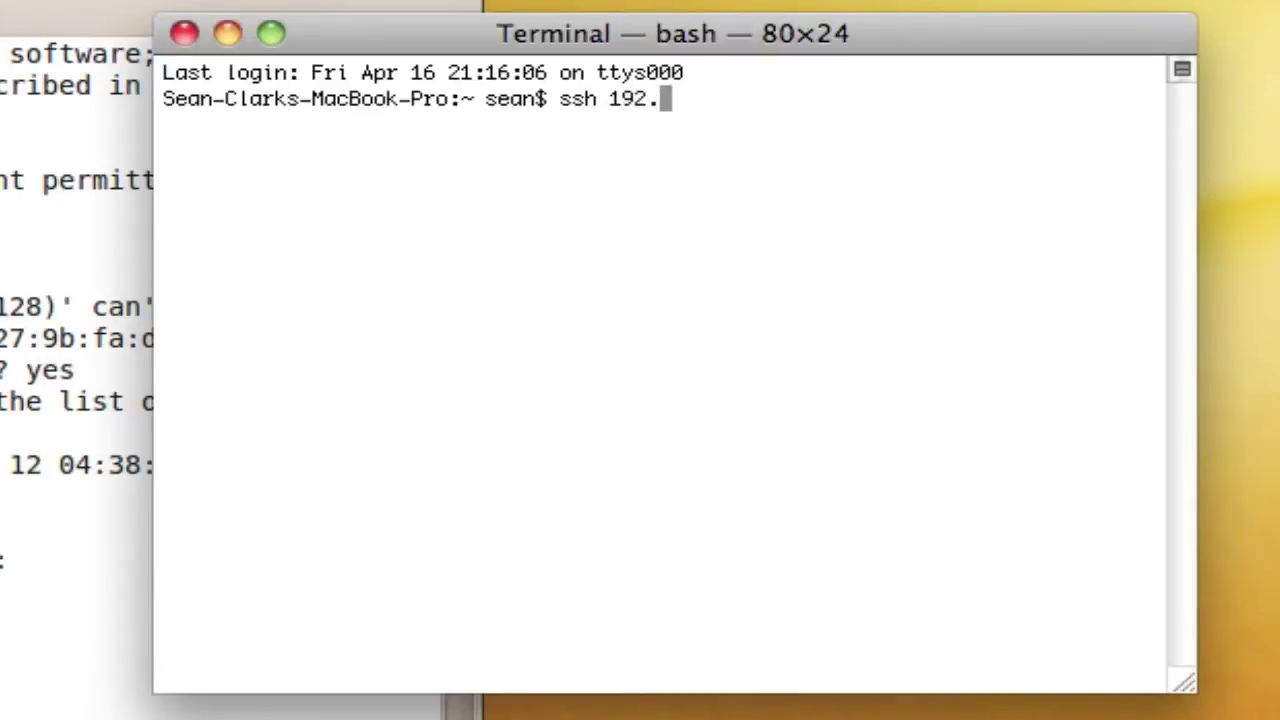
pyautogui.write('168')
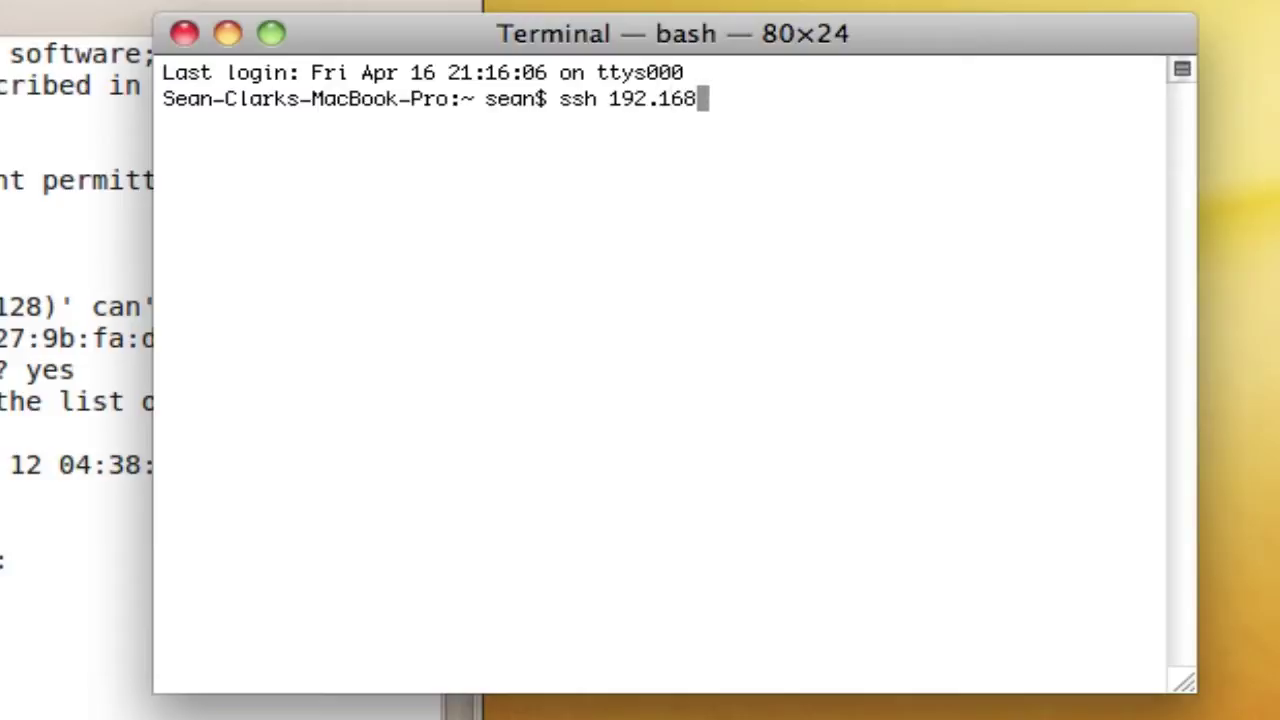
pyautogui.write('.87')
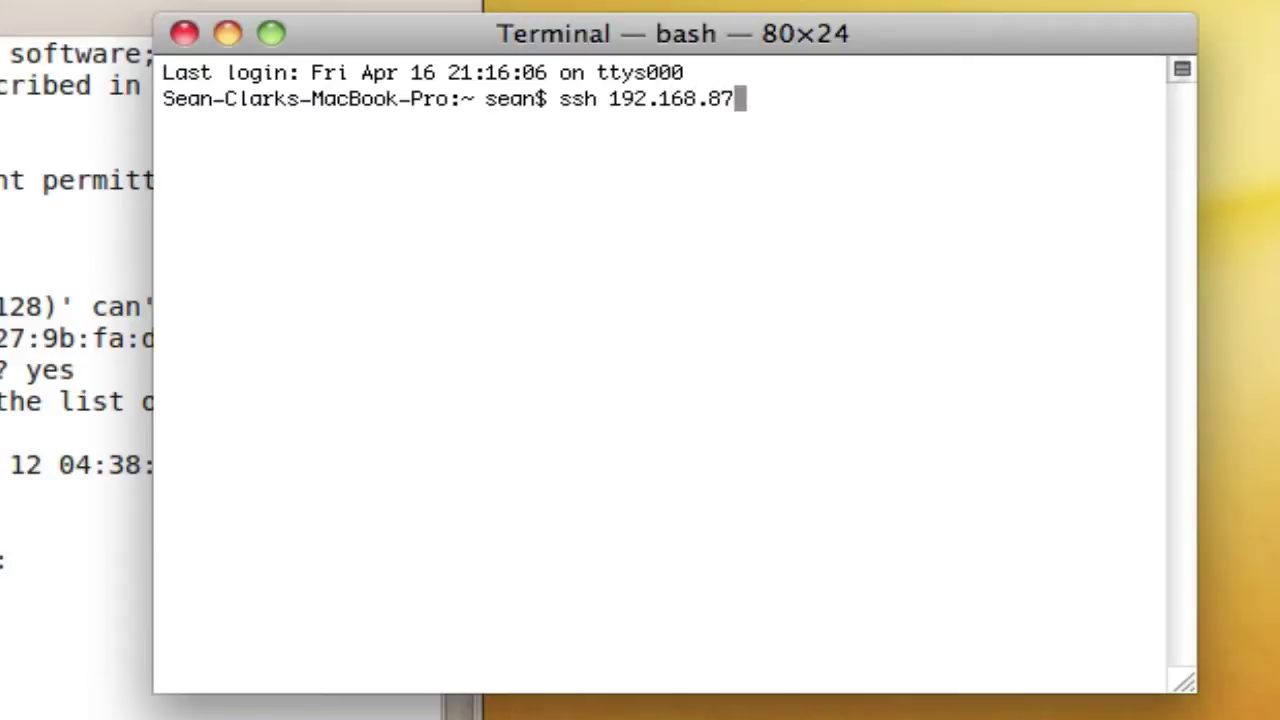
pyautogui.write('.128')
pyautogui.press('Return')
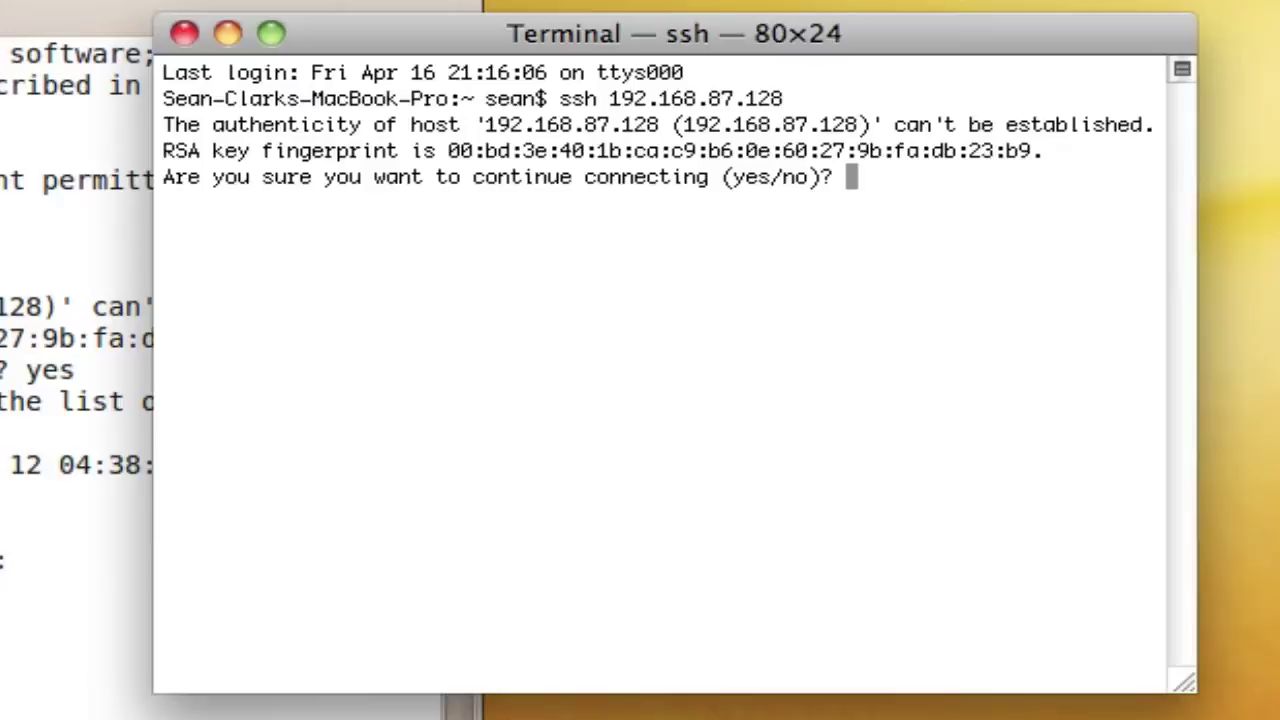
# Accept the VM's host key, log in with the password, and hide Terminal.
pyautogui.write('yes')
pyautogui.press('Return')
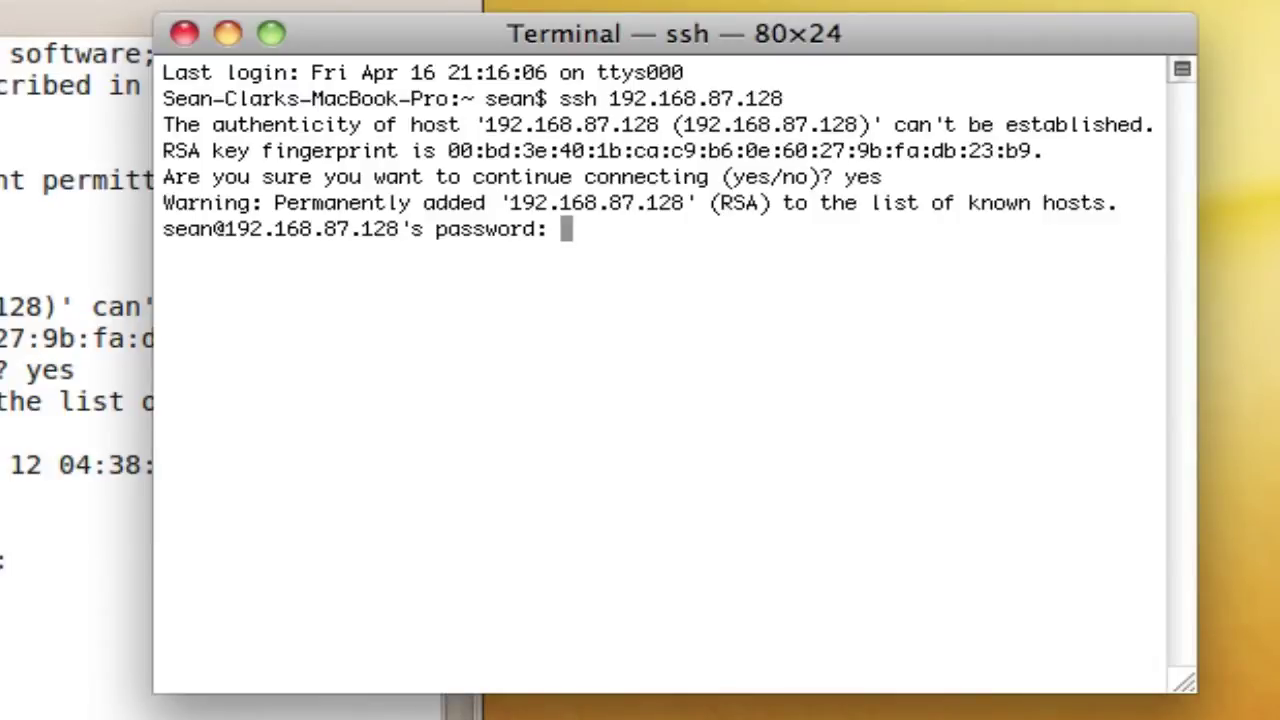
pyautogui.press('Return')
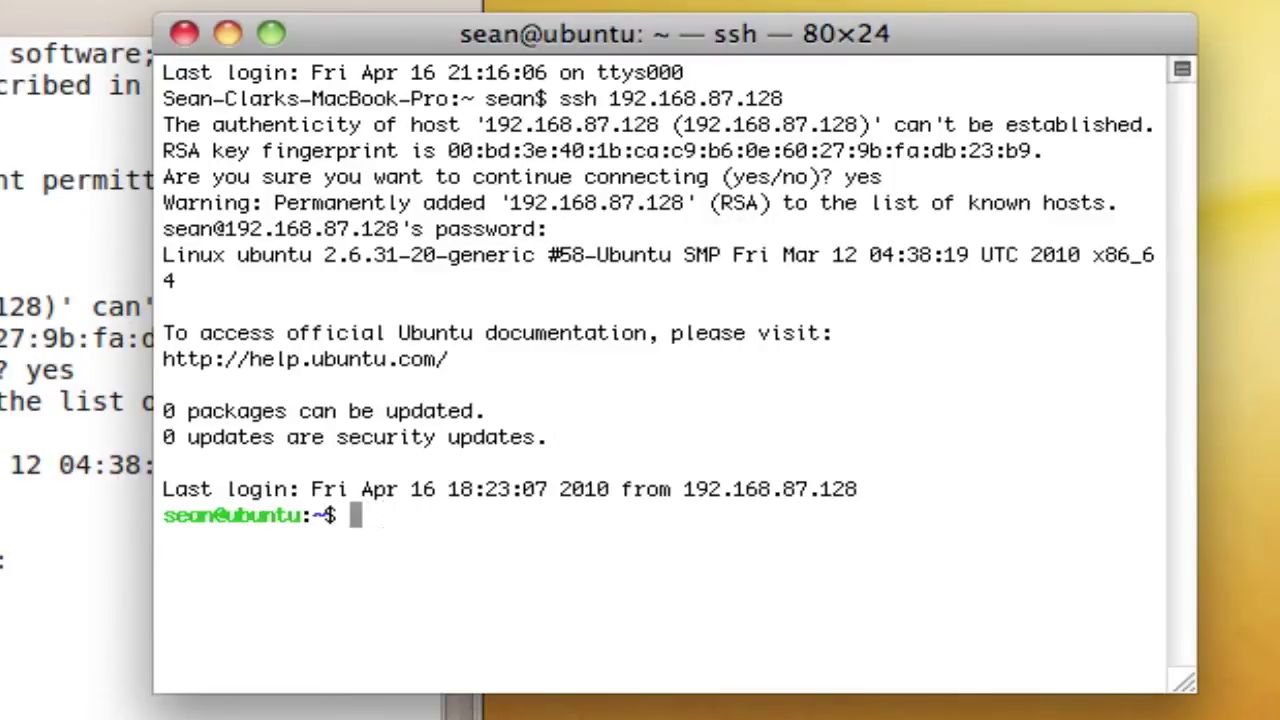
pyautogui.press('super+h')
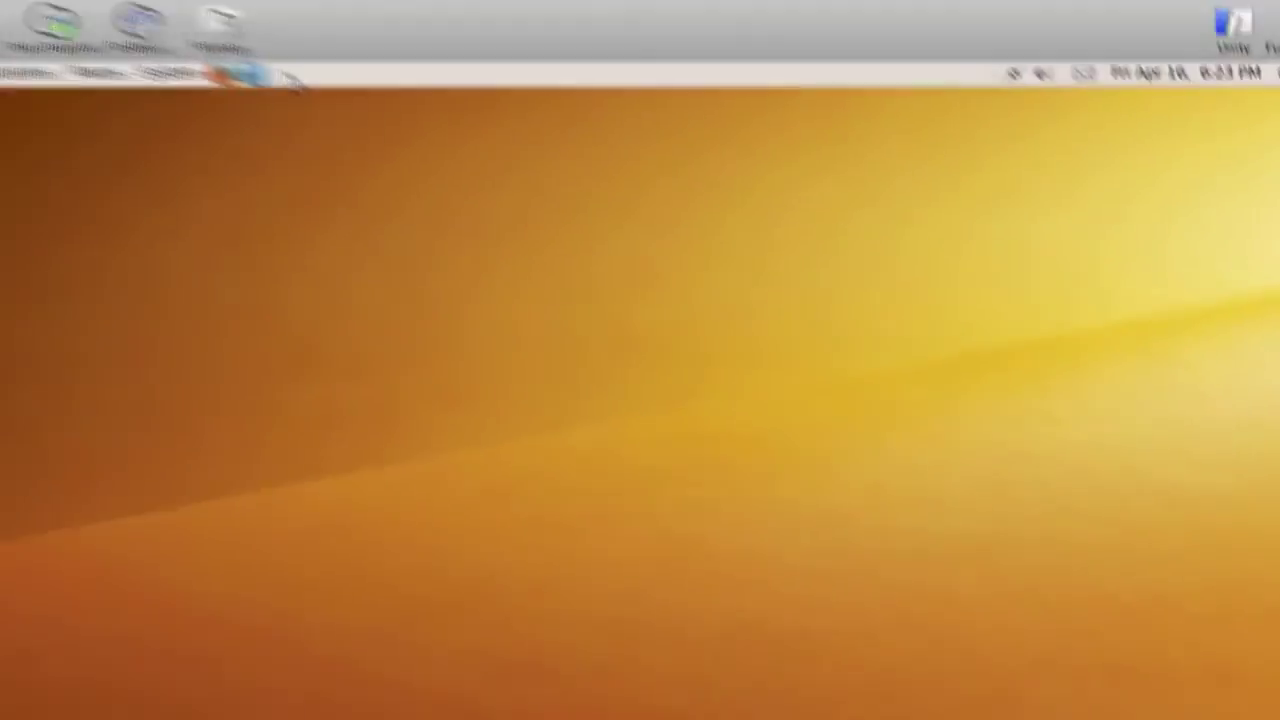
# Open the Home Folder and create an empty file named 'test file'.
pyautogui.click(179, 93)
pyautogui.click(190, 123)
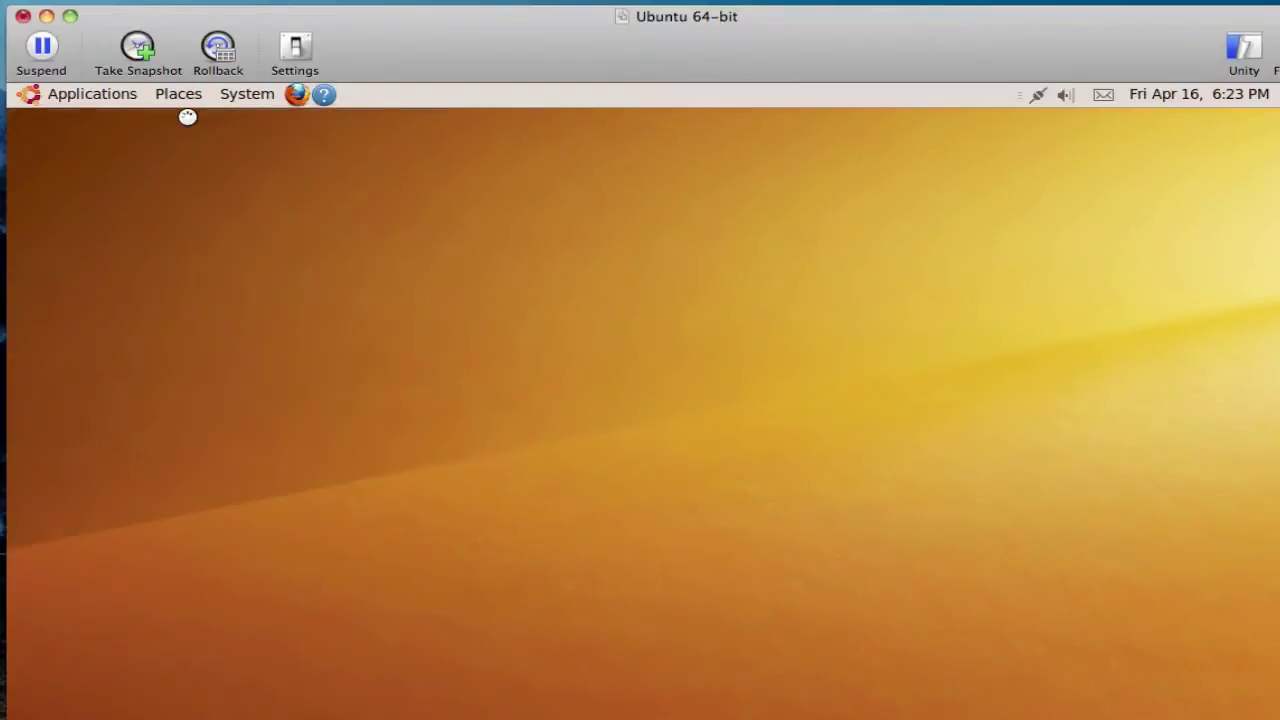
pyautogui.rightClick(394, 501)
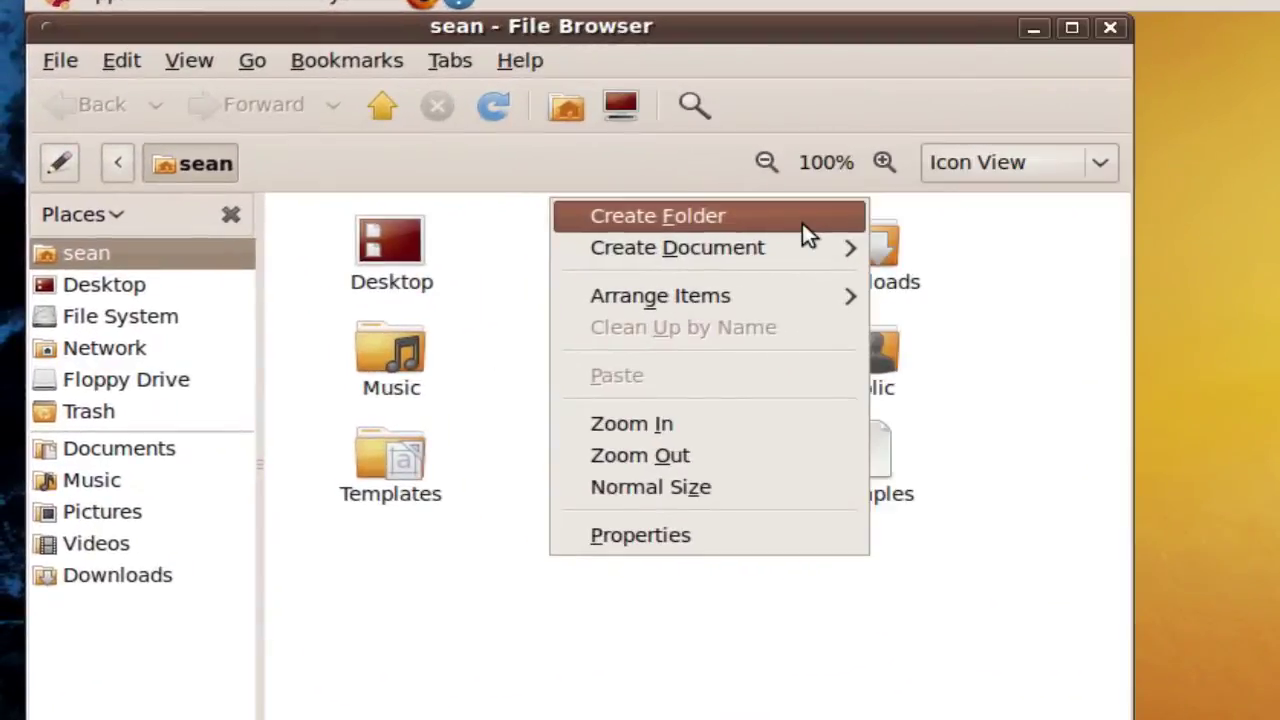
pyautogui.moveTo(784, 240)
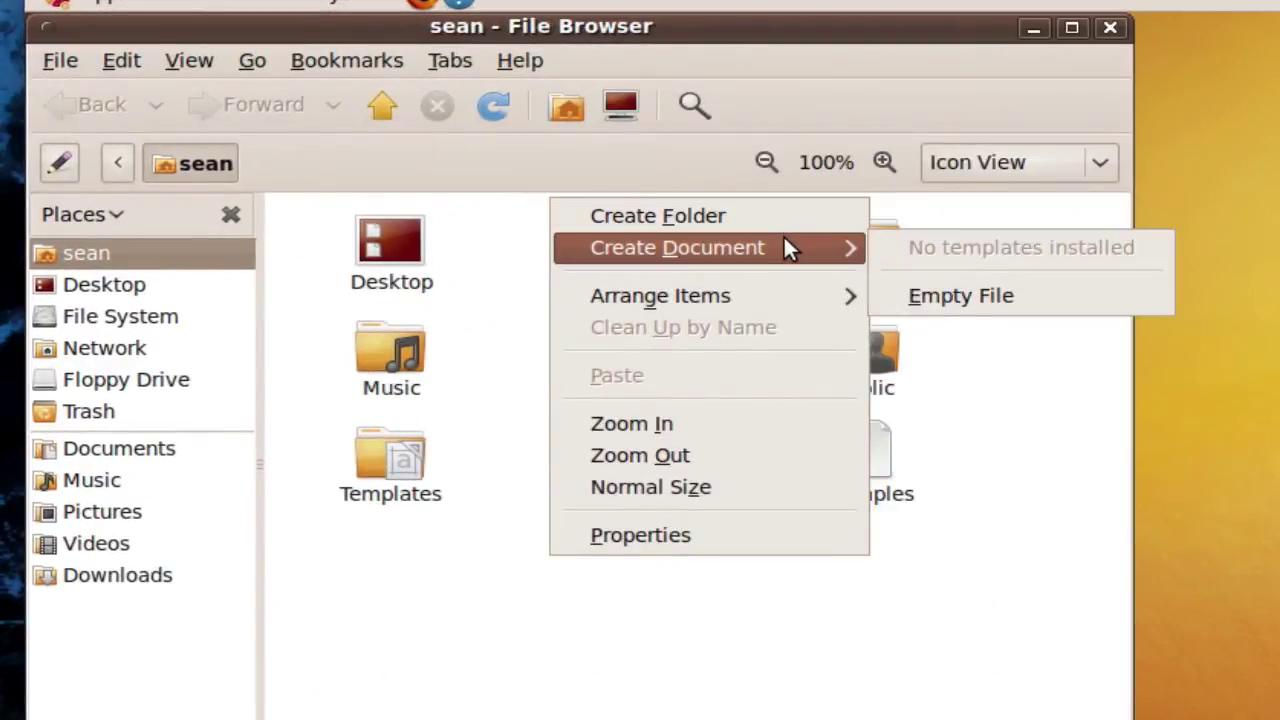
pyautogui.click(932, 302)
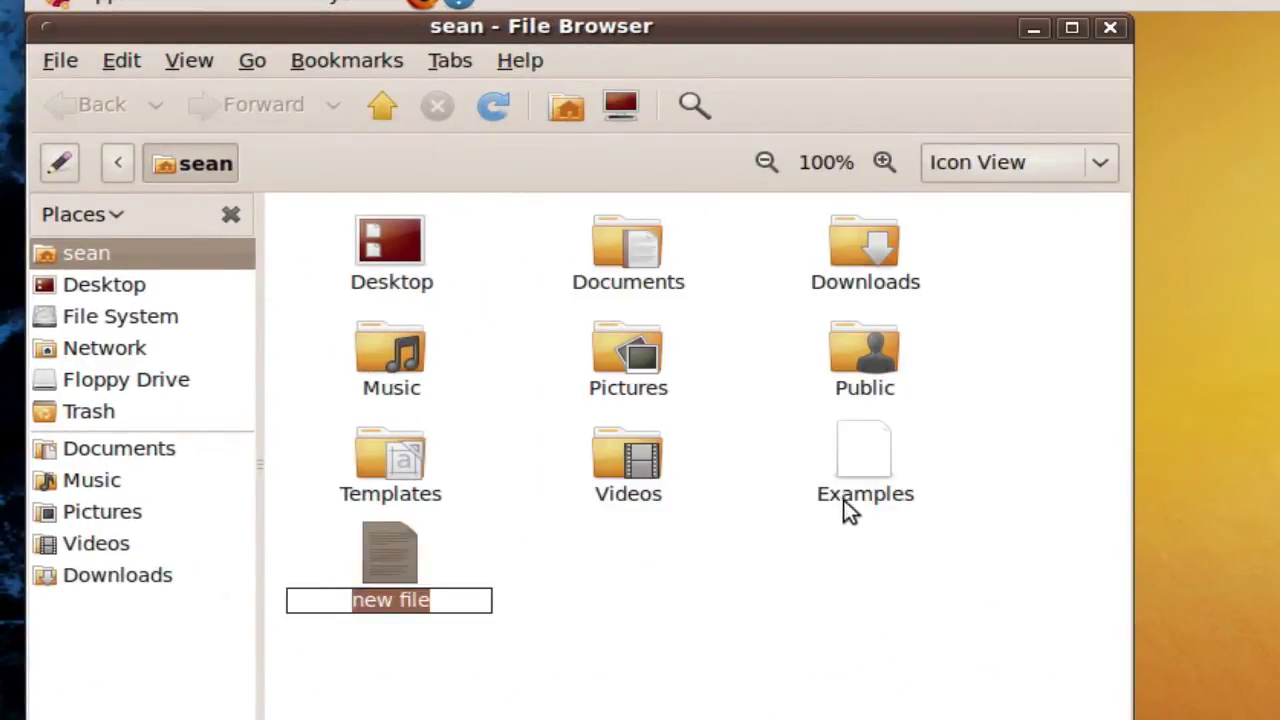
pyautogui.write('test file')
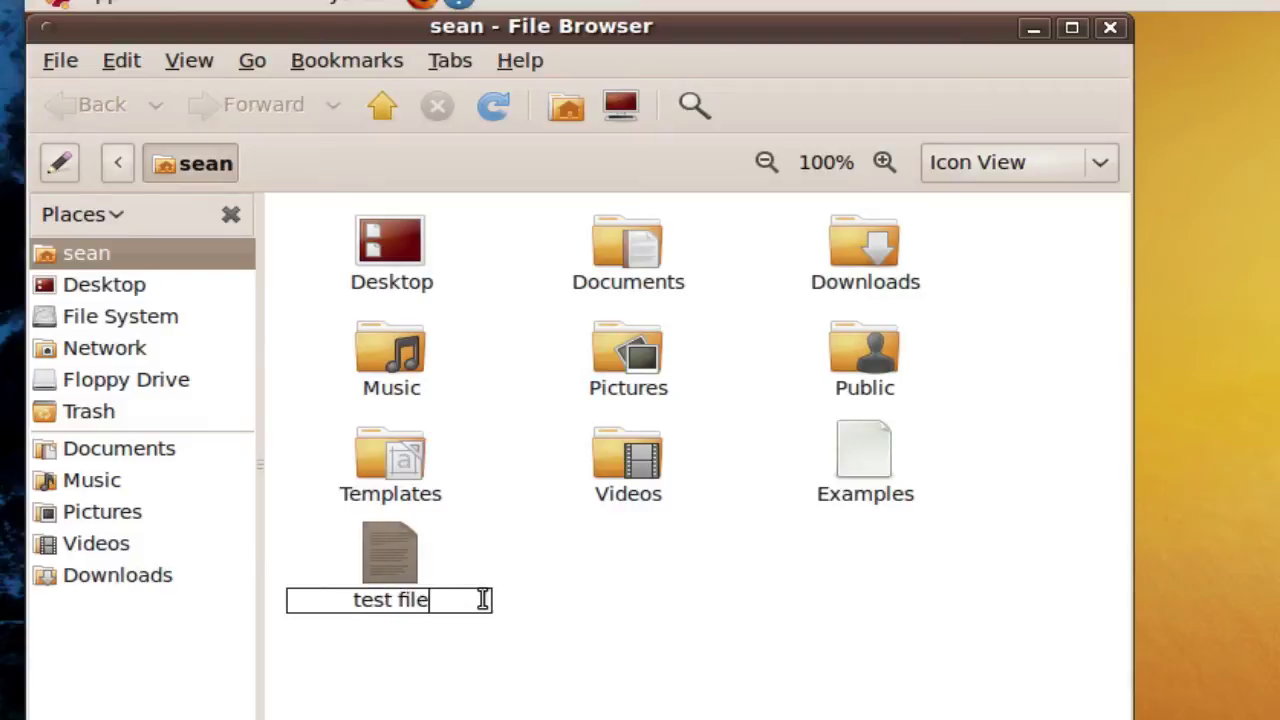
pyautogui.click(598, 592)
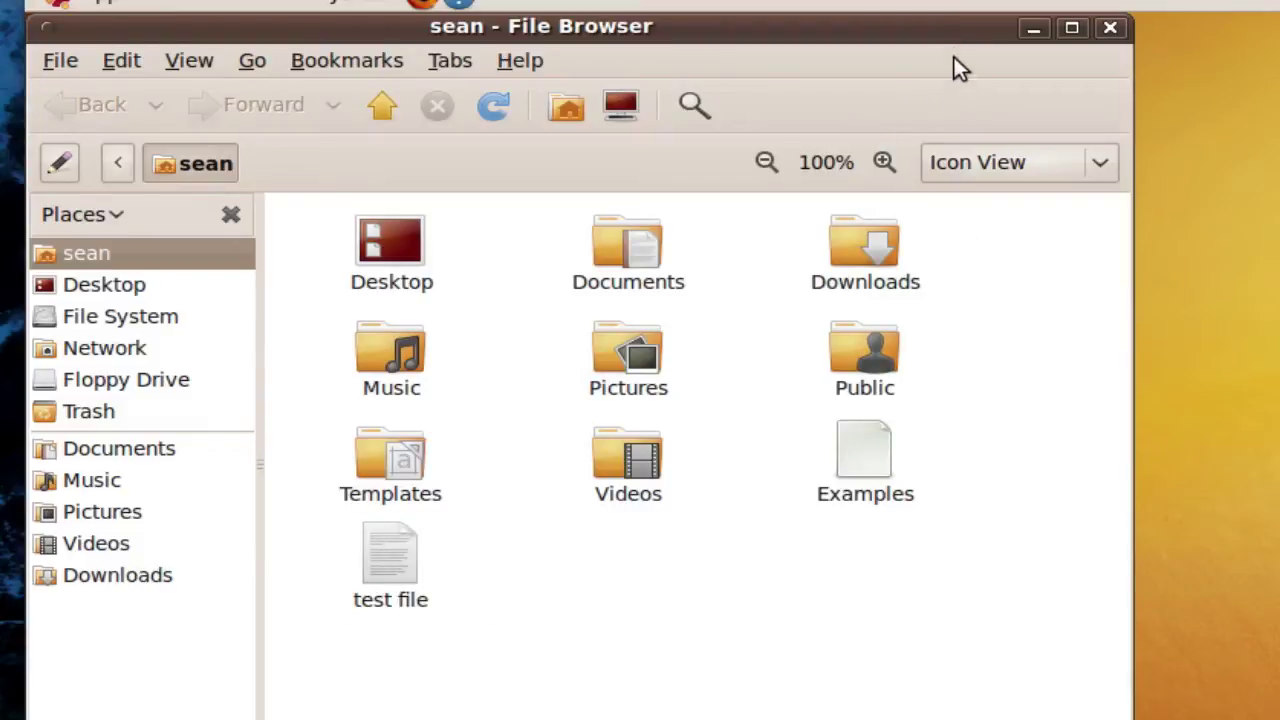
# In the SSH session, run pwd and ls to show /home/sean and its contents.
pyautogui.moveTo(960, 27); pyautogui.dragTo(951, 65)
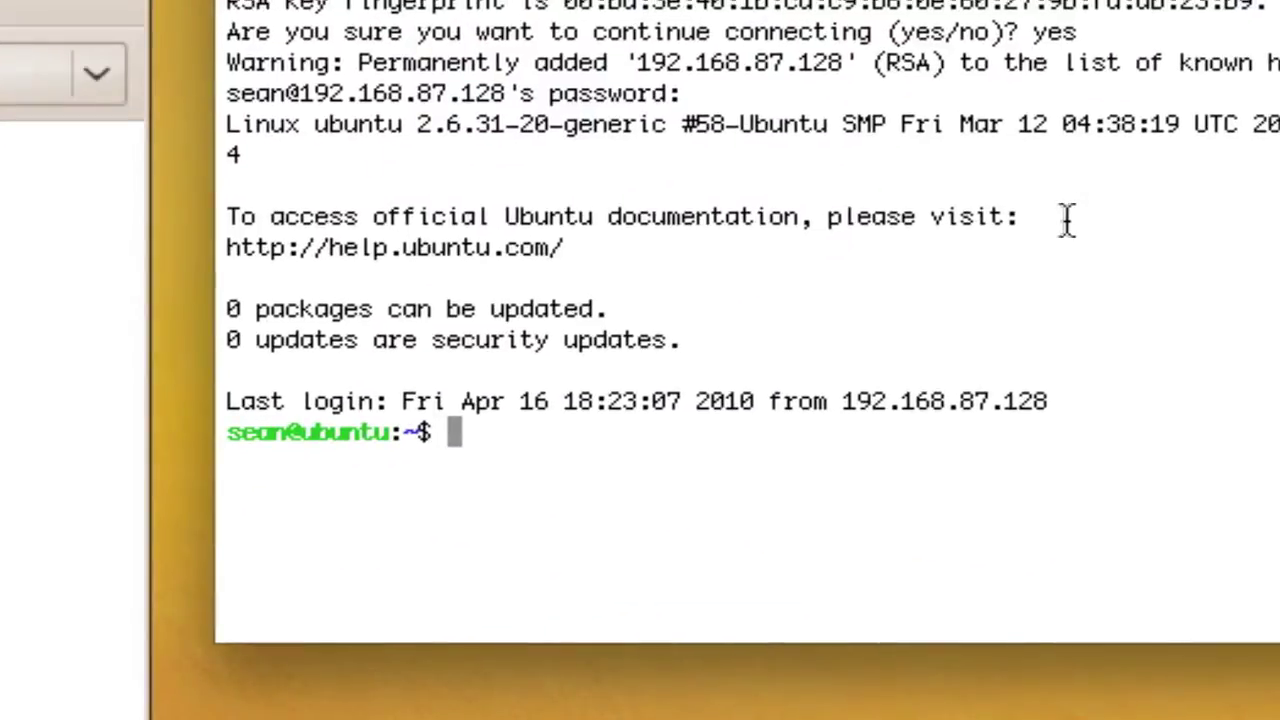
pyautogui.write('pwd')
pyautogui.press('Return')
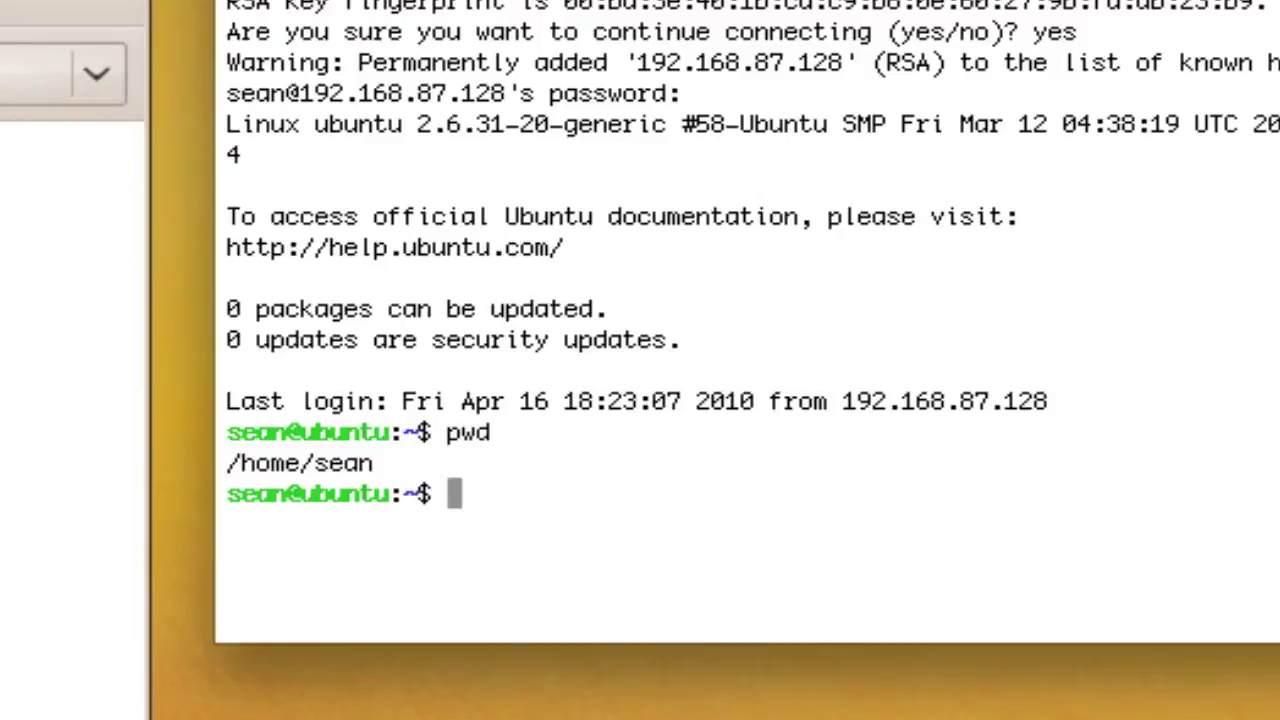
pyautogui.write('ls')
pyautogui.press('Return')
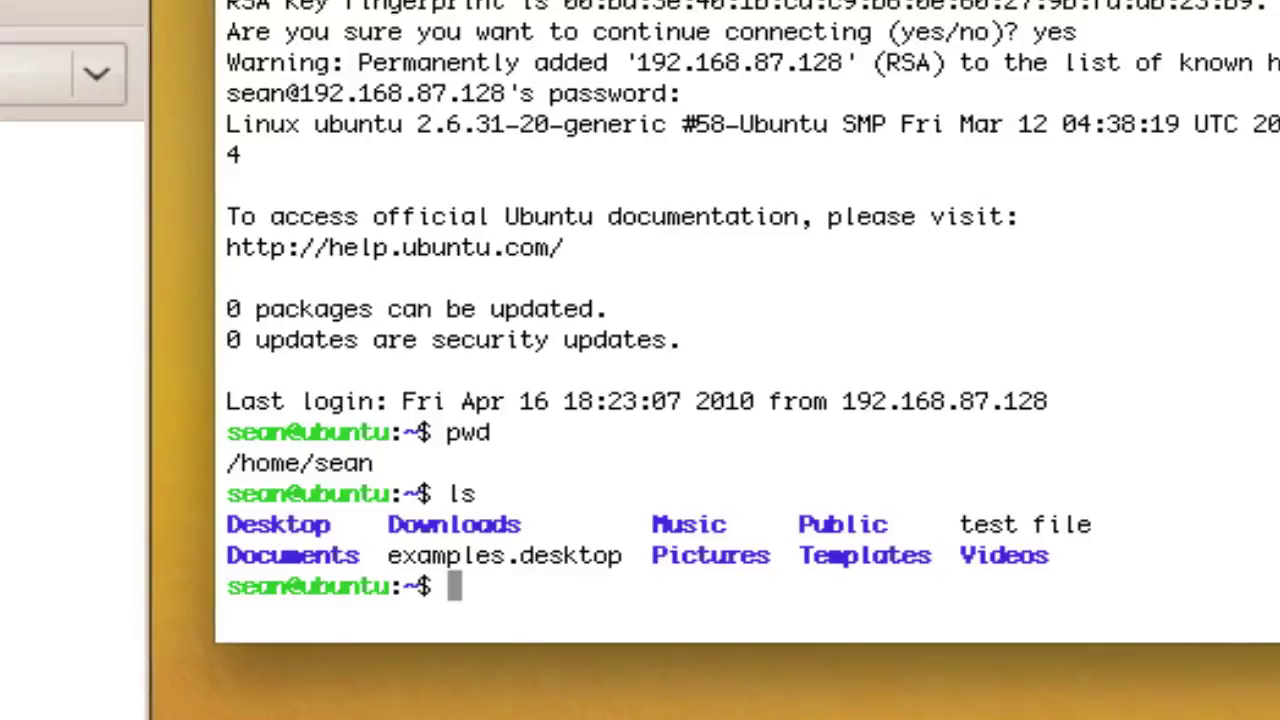
# Create a file named newfile in the VM's home folder with touch.
pyautogui.write('touch newfile.ph')
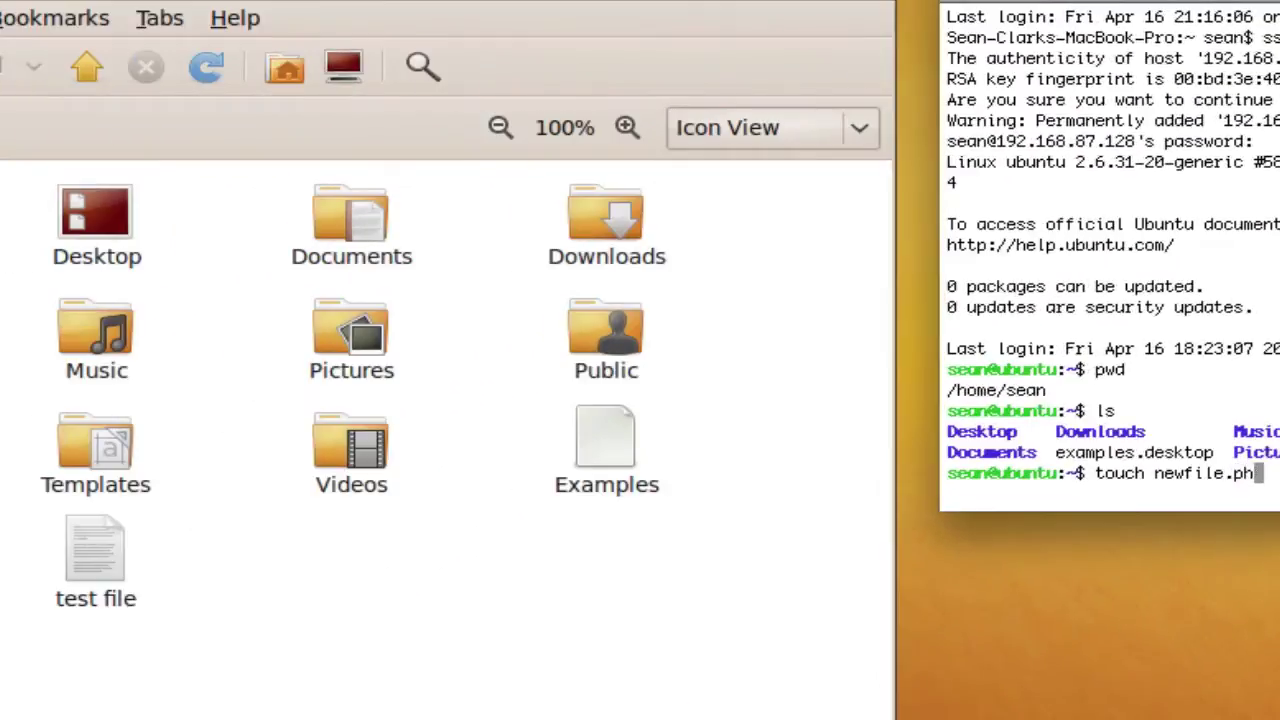
pyautogui.press('BackSpace')
pyautogui.press('BackSpace')
pyautogui.press('BackSpace')
pyautogui.press('Return')
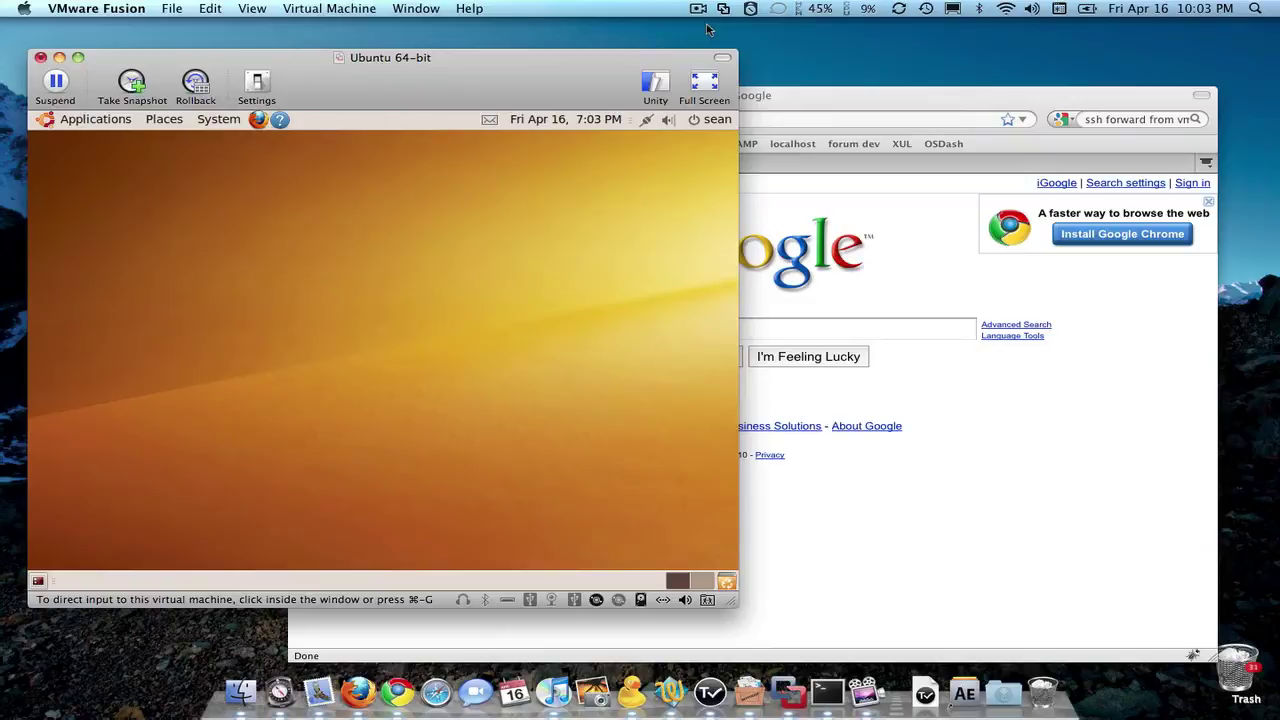
# Put the Ubuntu VM window back in front of Firefox, then switch to Path Finder.
pyautogui.moveTo(566, 61)
pyautogui.mouseDown()
pyautogui.moveTo(588, 84)
pyautogui.moveTo(582, 72)
pyautogui.mouseUp()
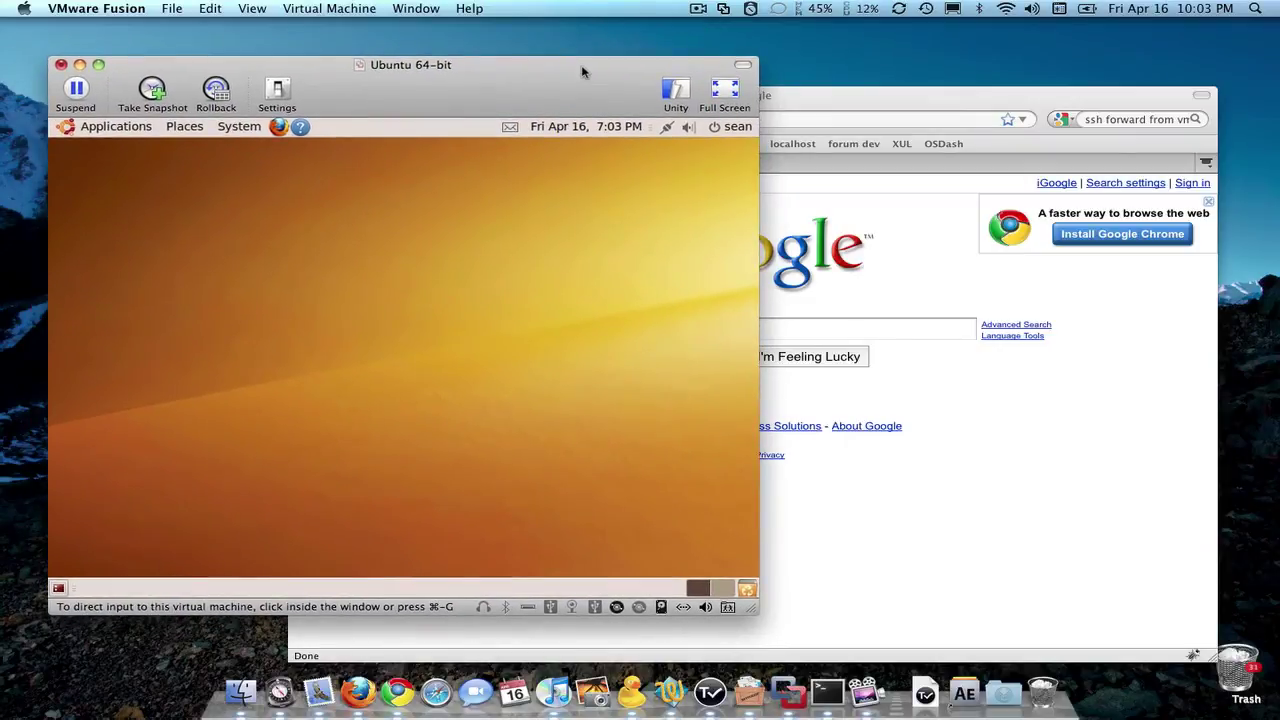
pyautogui.click(948, 385)
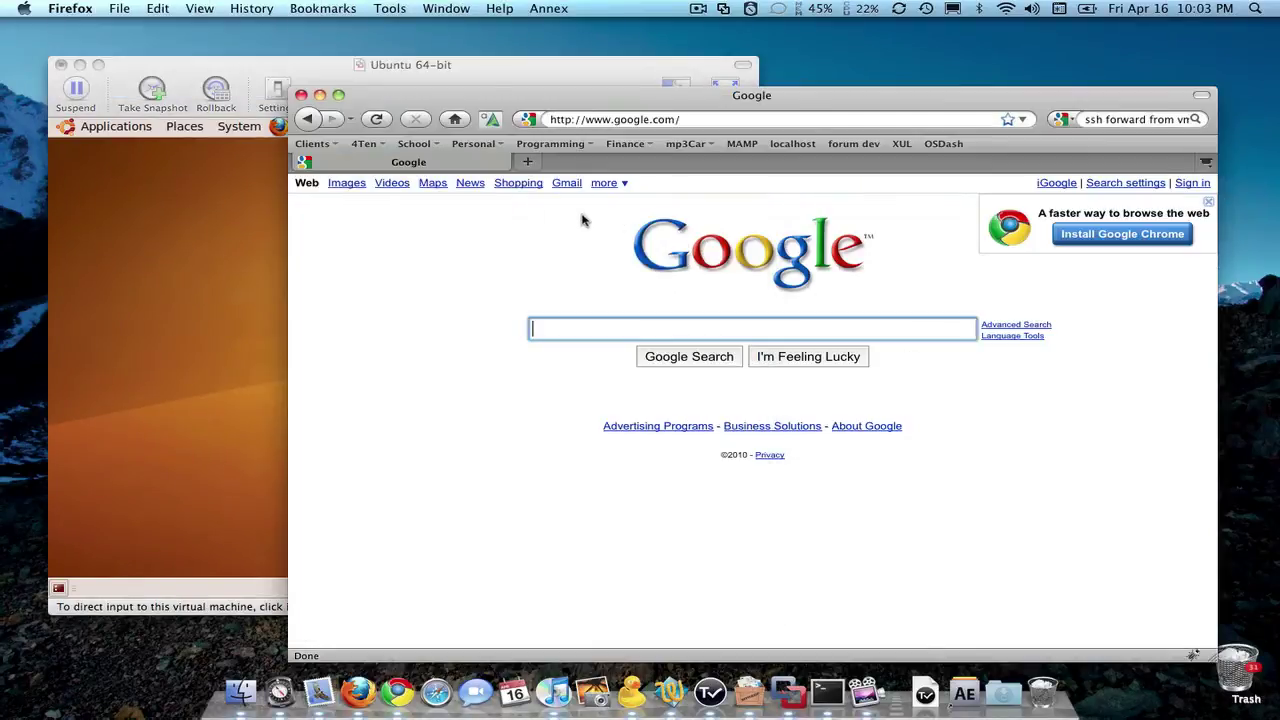
pyautogui.moveTo(551, 81); pyautogui.dragTo(546, 84)
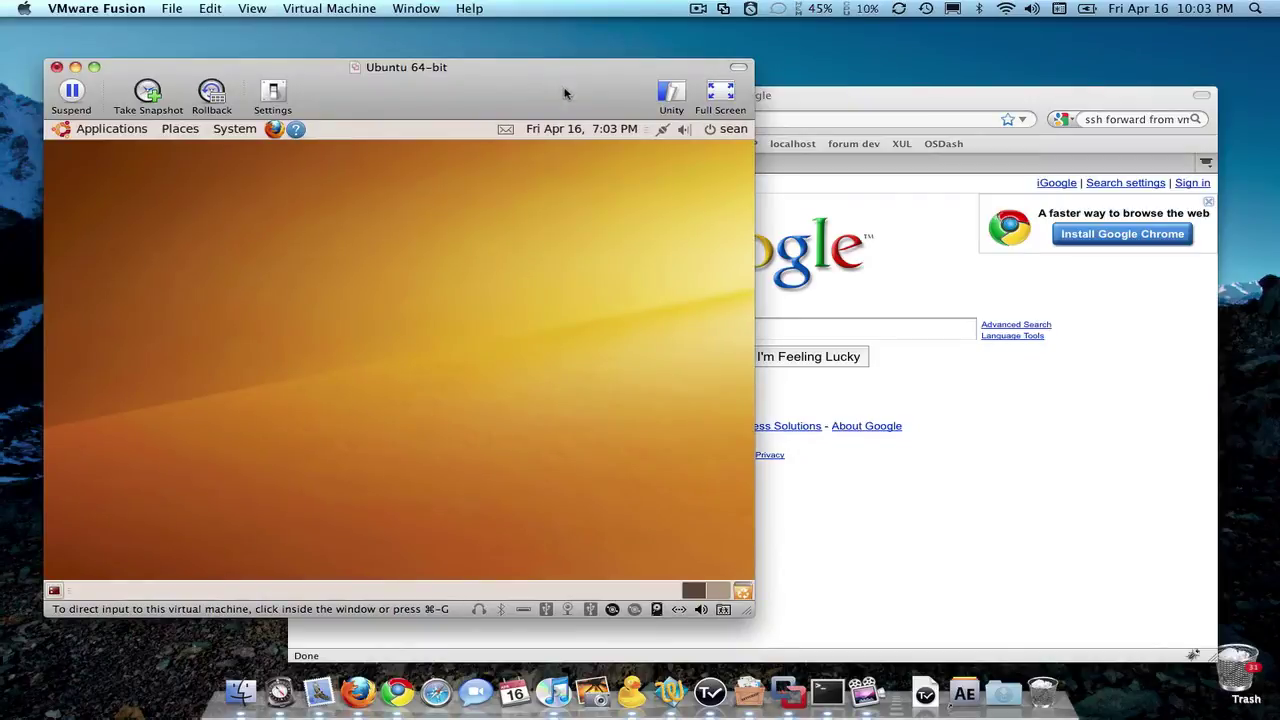
pyautogui.click(282, 690)
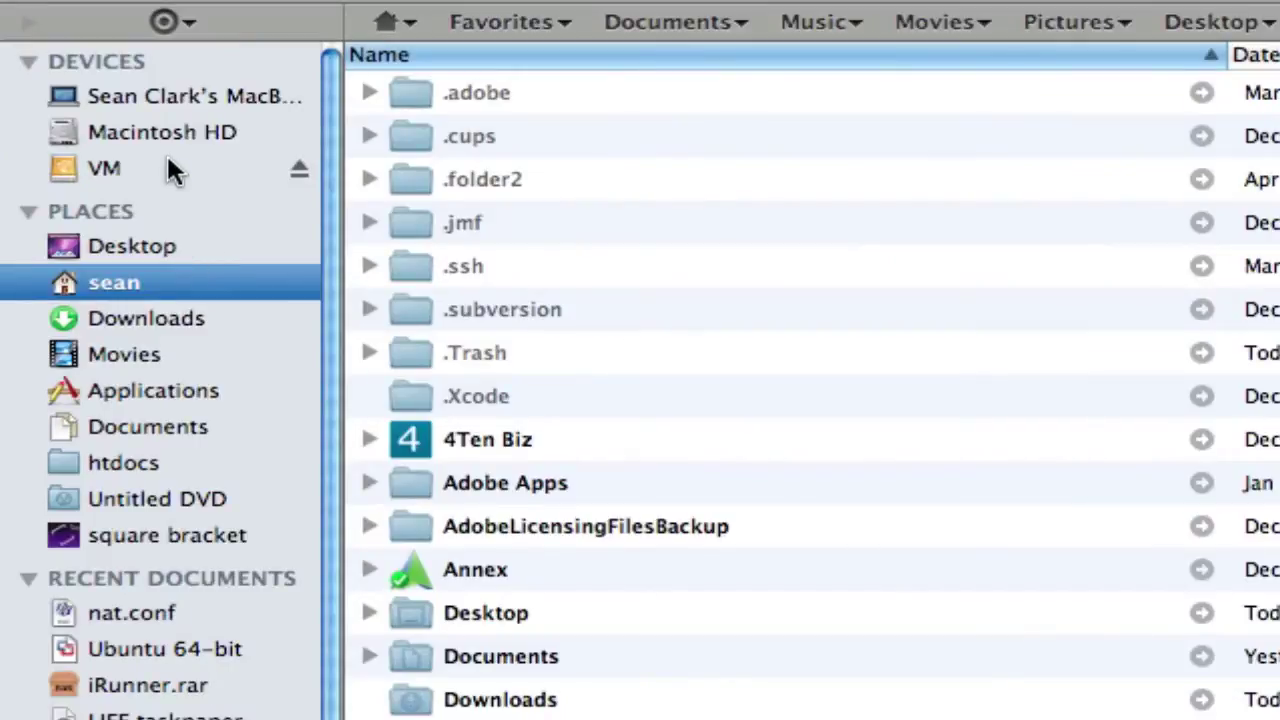
# In Finder, browse Macintosh HD > Library > Application Support > VMware Fusion > vmnet8.
pyautogui.click(259, 144)
pyautogui.doubleClick(487, 526)
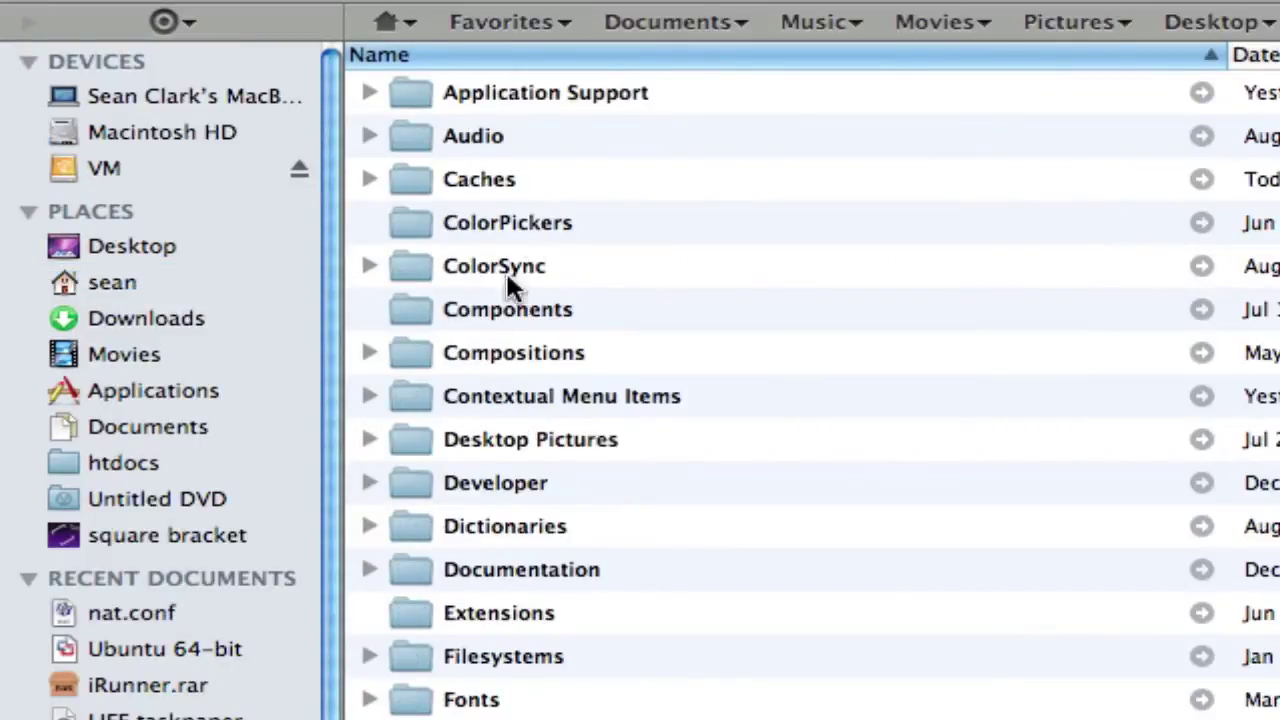
pyautogui.doubleClick(650, 92)
pyautogui.scroll(-10, 573, 358)
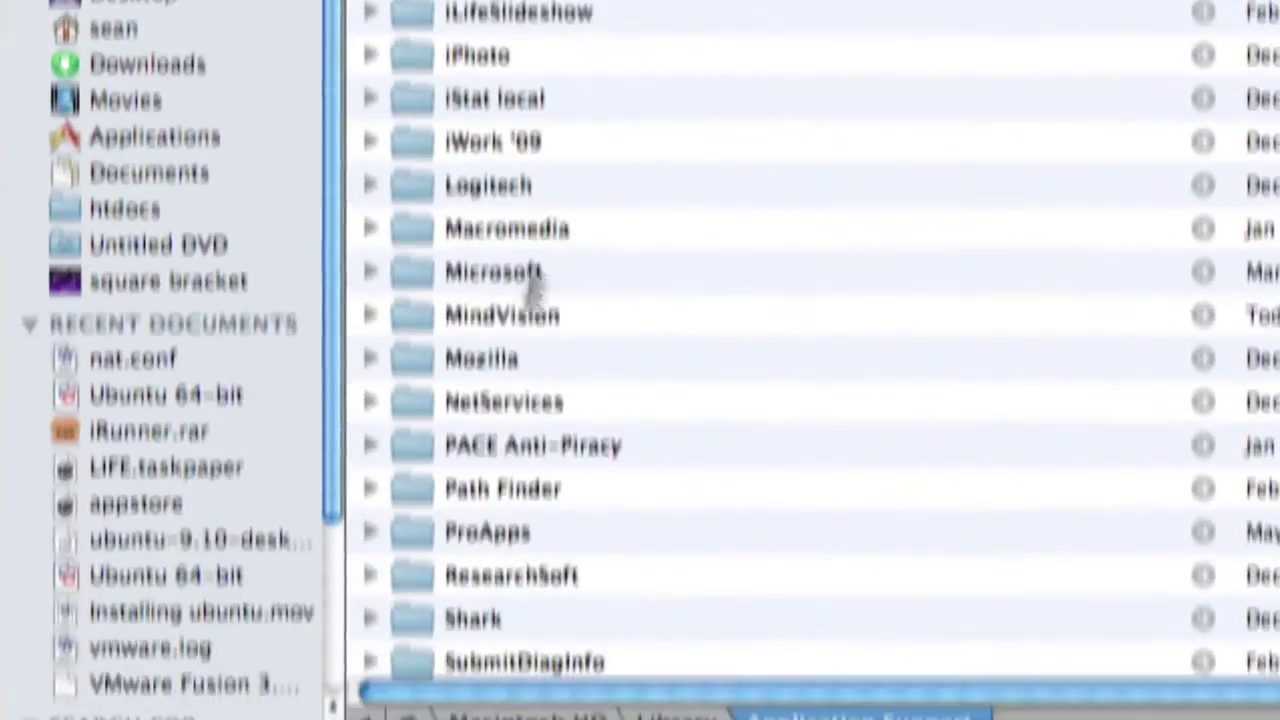
pyautogui.doubleClick(533, 548)
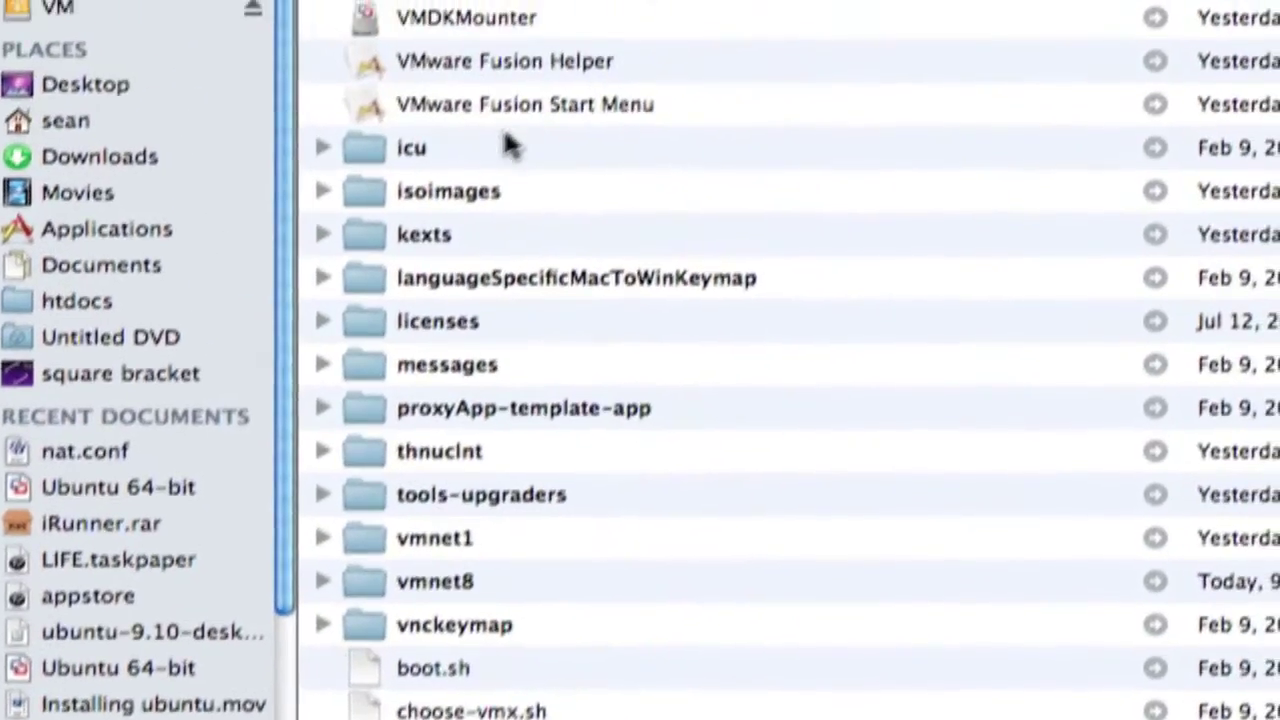
pyautogui.doubleClick(441, 586)
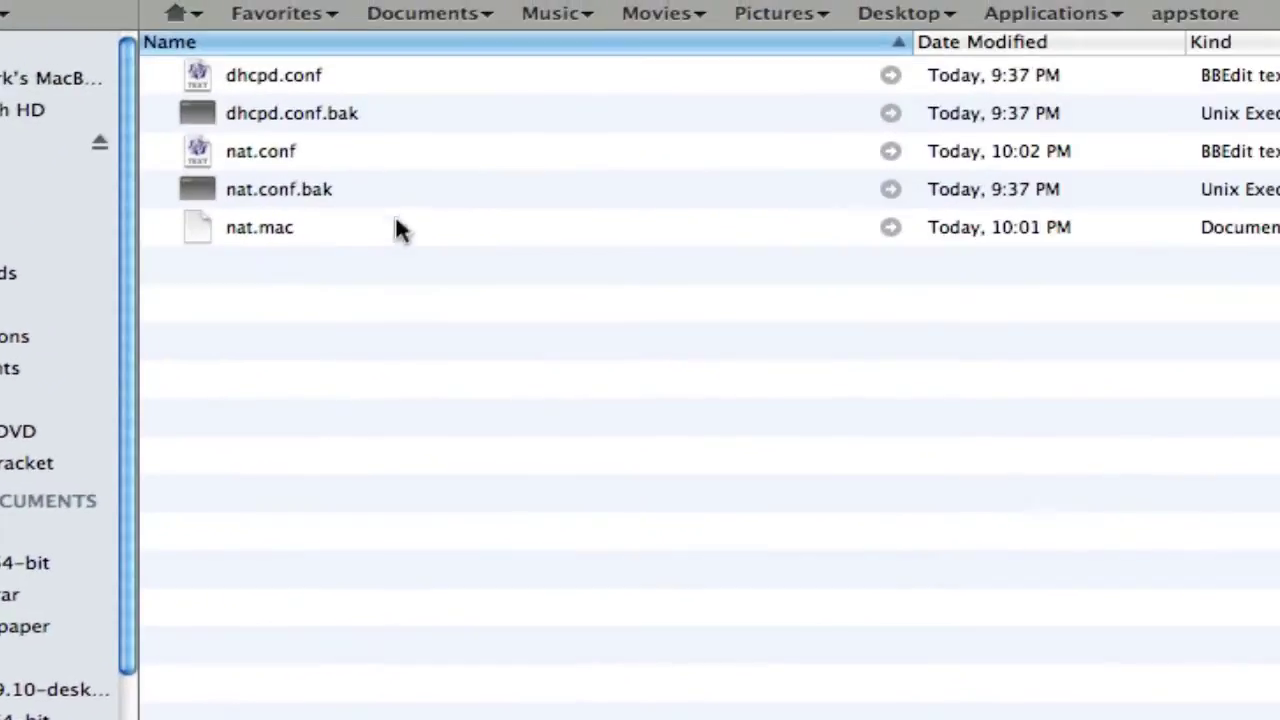
# Open nat.conf with TextWrangler from its context menu.
pyautogui.click(287, 152)
pyautogui.rightClick(287, 152)
pyautogui.moveTo(521, 195)
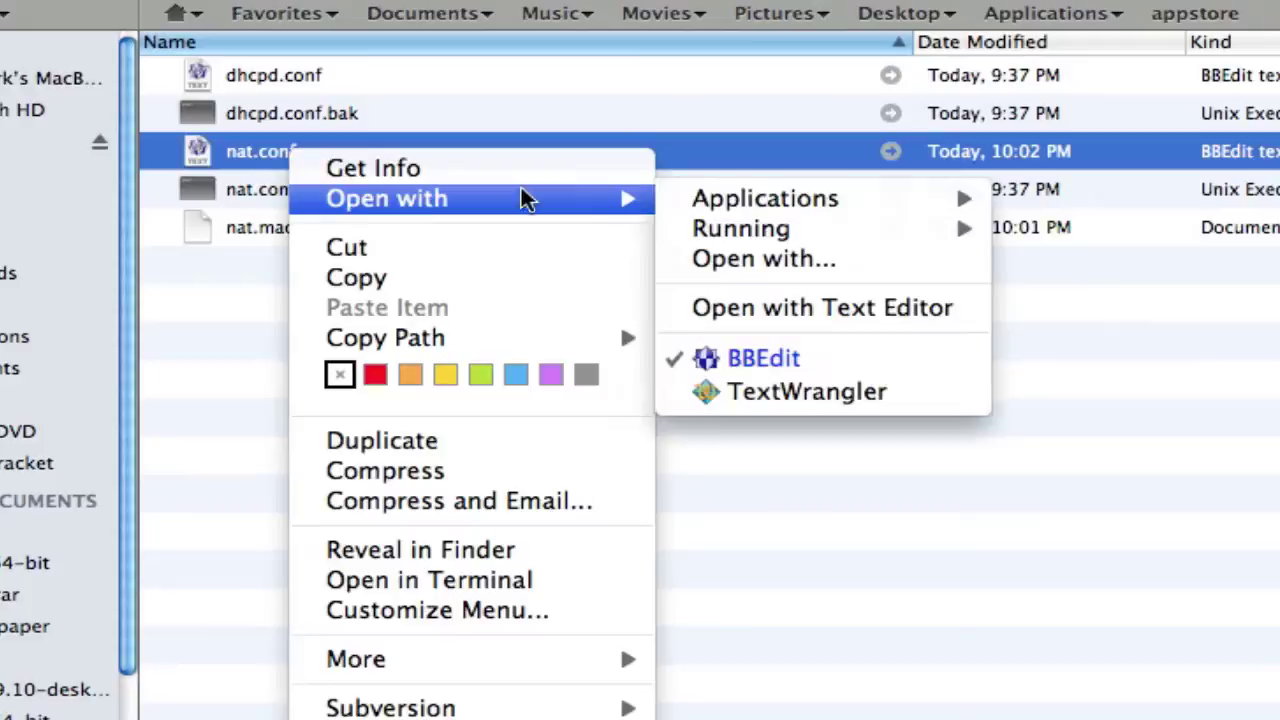
pyautogui.click(816, 391)
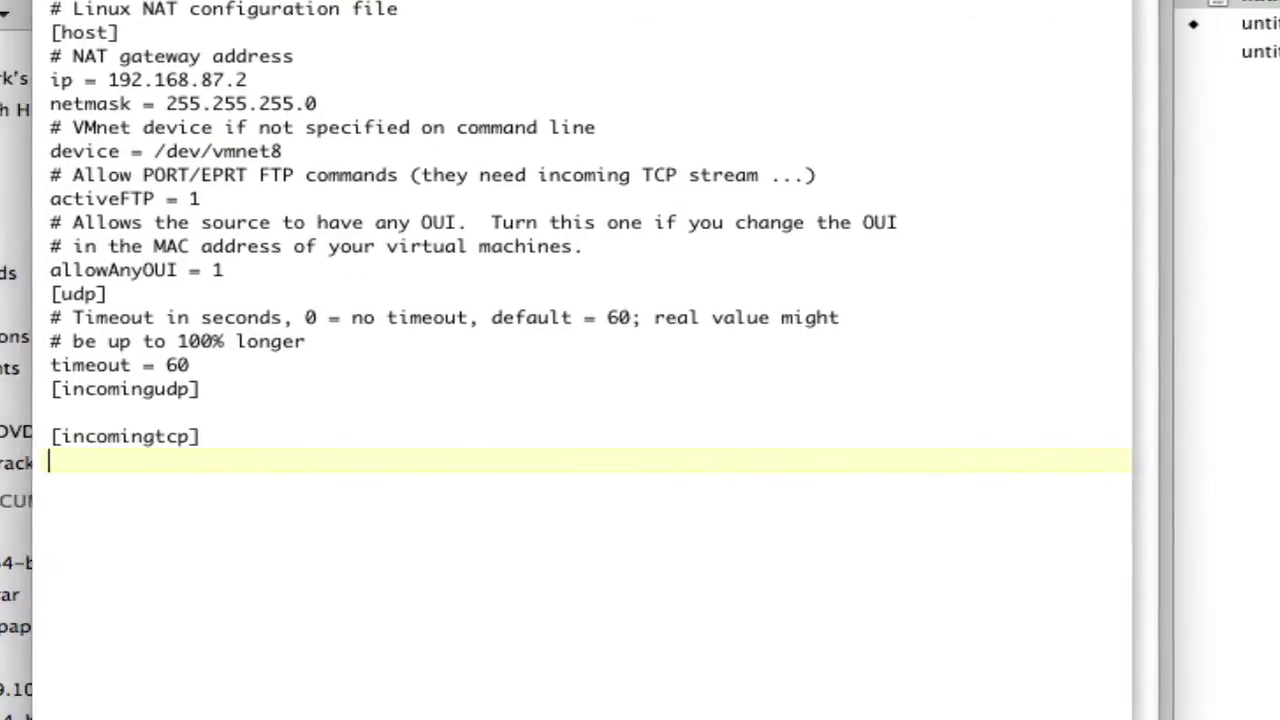
# Switch to the Ubuntu VM and launch a Terminal from the Applications menu.
pyautogui.press('super+Tab')
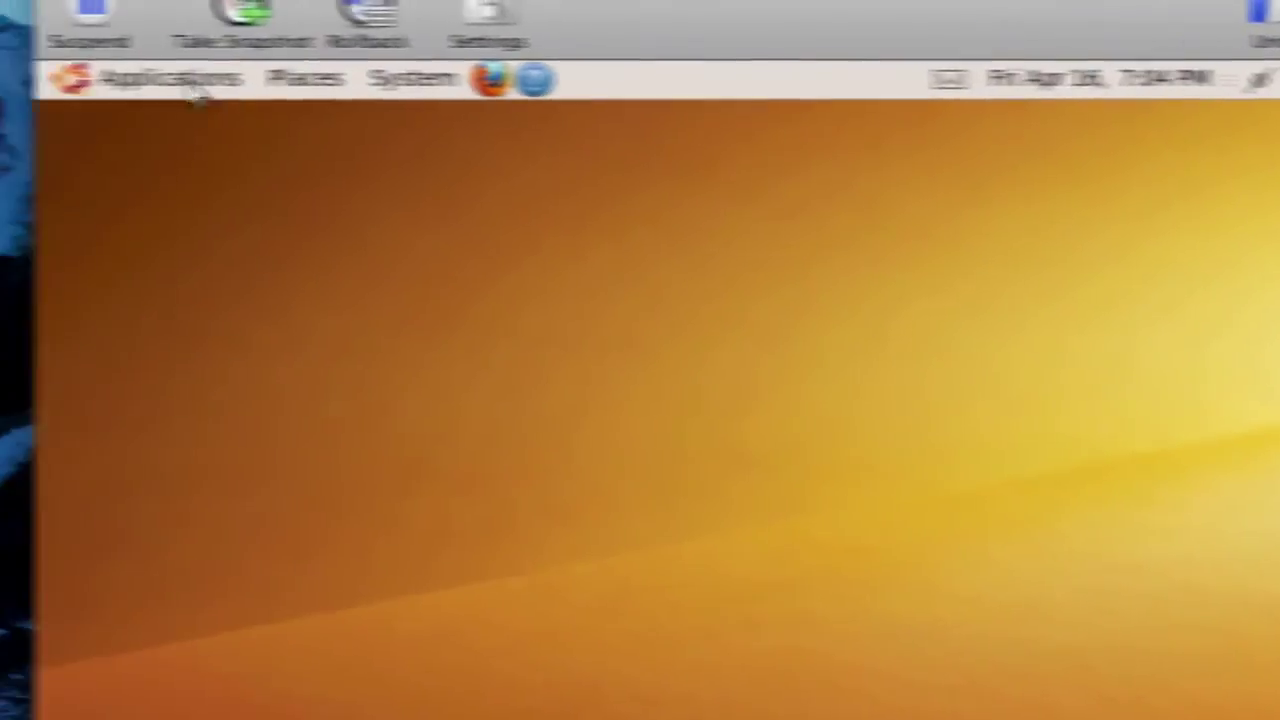
pyautogui.click(205, 80)
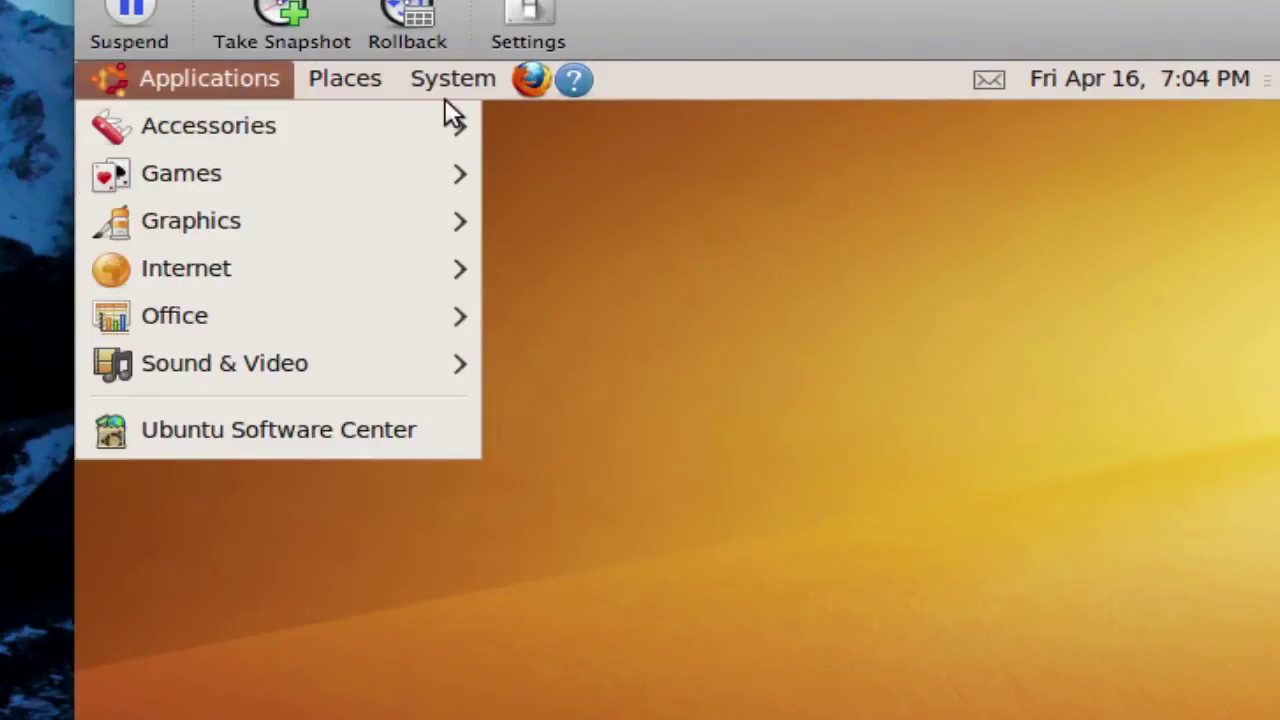
pyautogui.moveTo(440, 140)
pyautogui.click(630, 548)
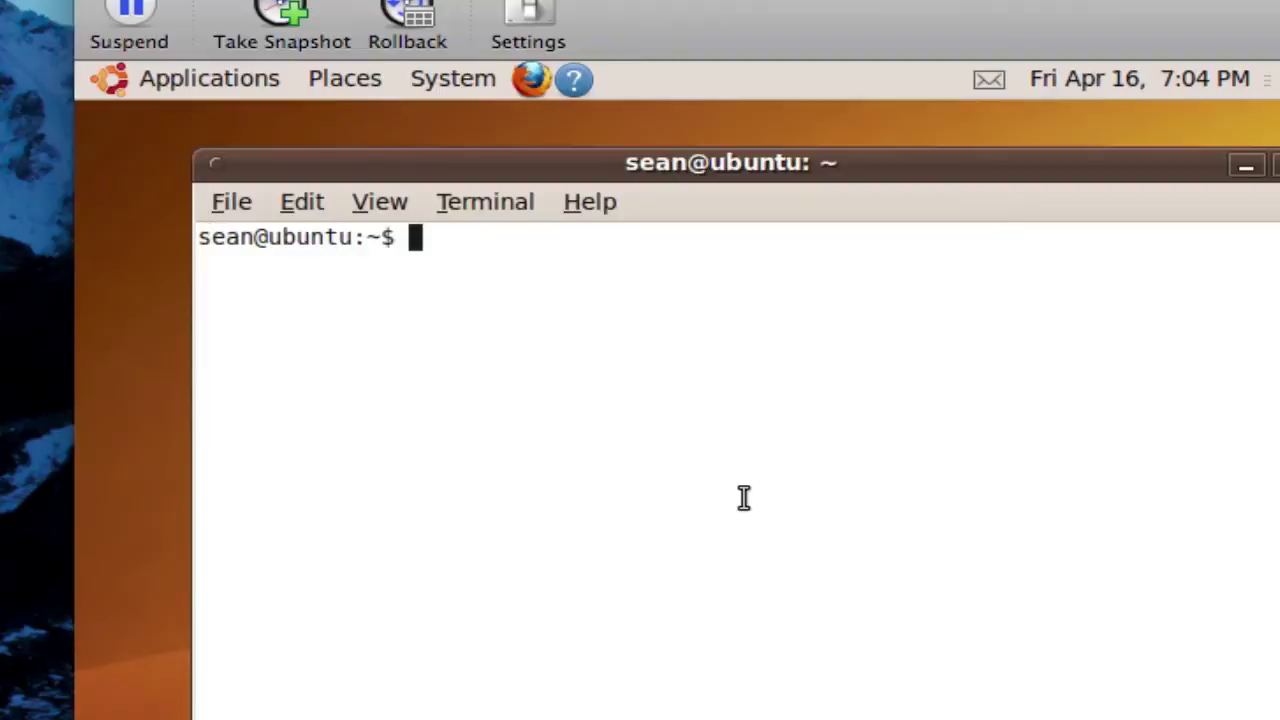
# Run ifconfig and highlight eth0's address 192.168.87.128.
pyautogui.write('ifconfig')
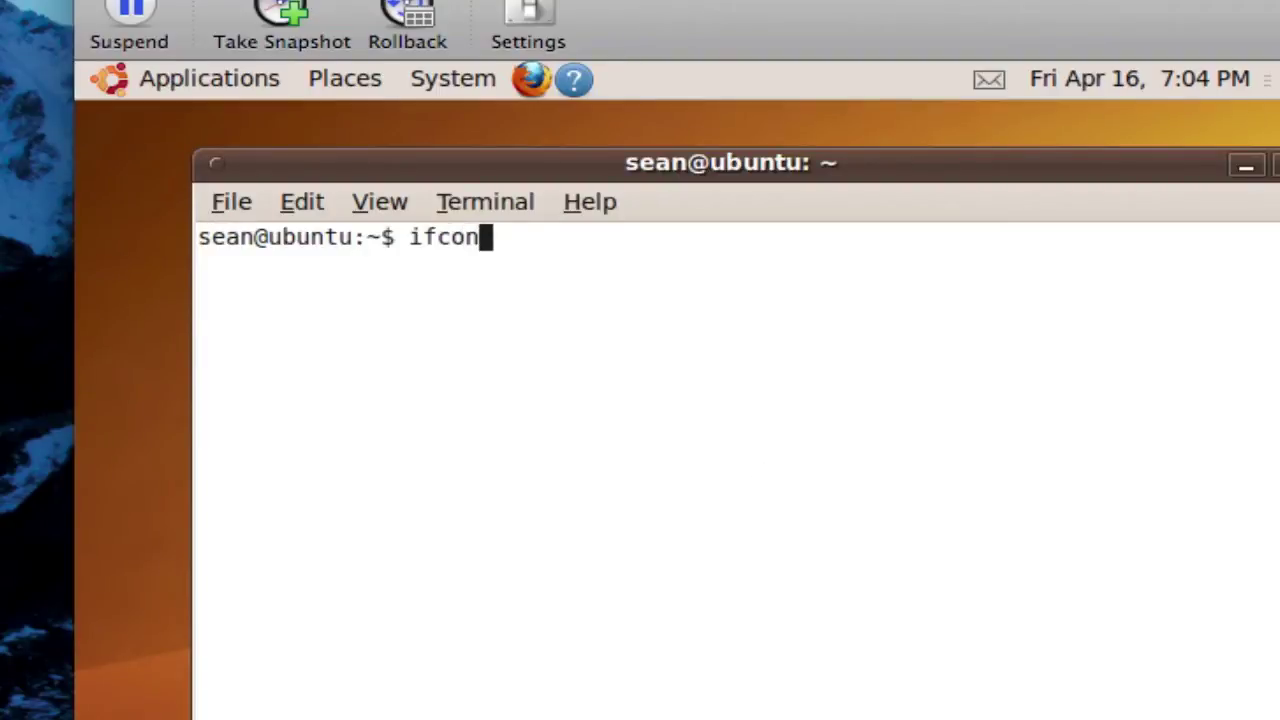
pyautogui.press('Return')
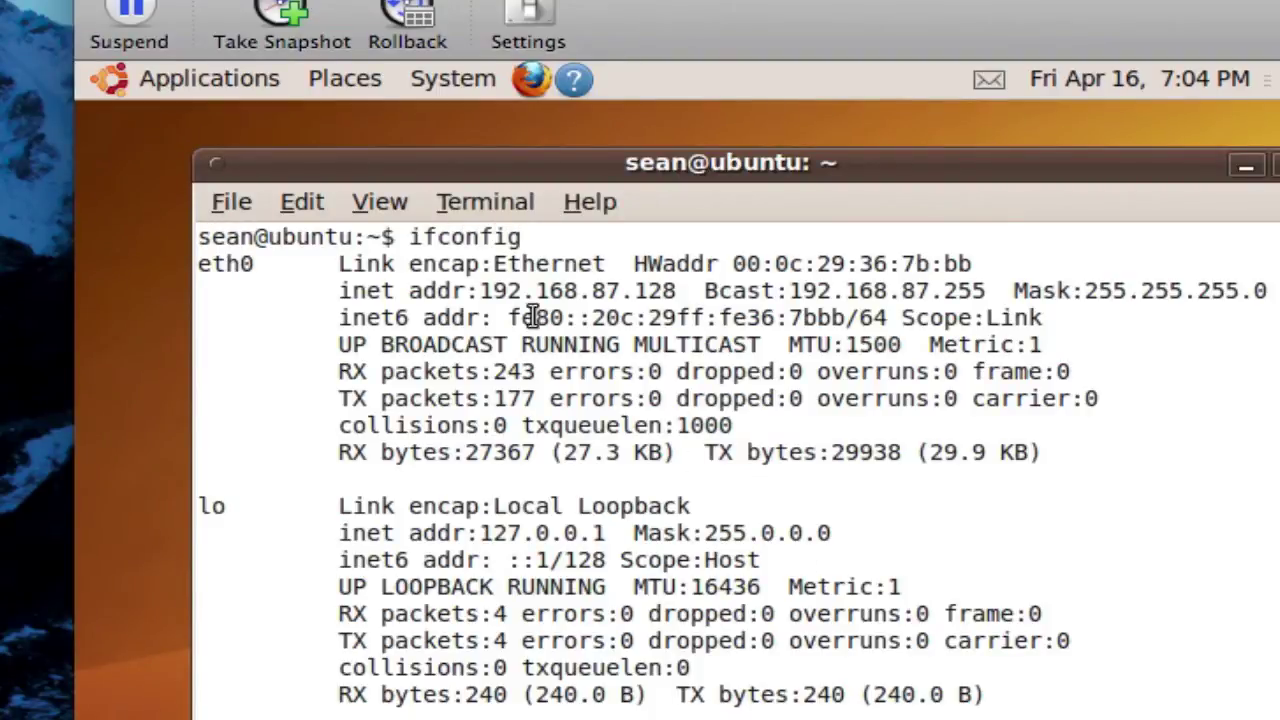
pyautogui.moveTo(479, 290); pyautogui.dragTo(676, 290)
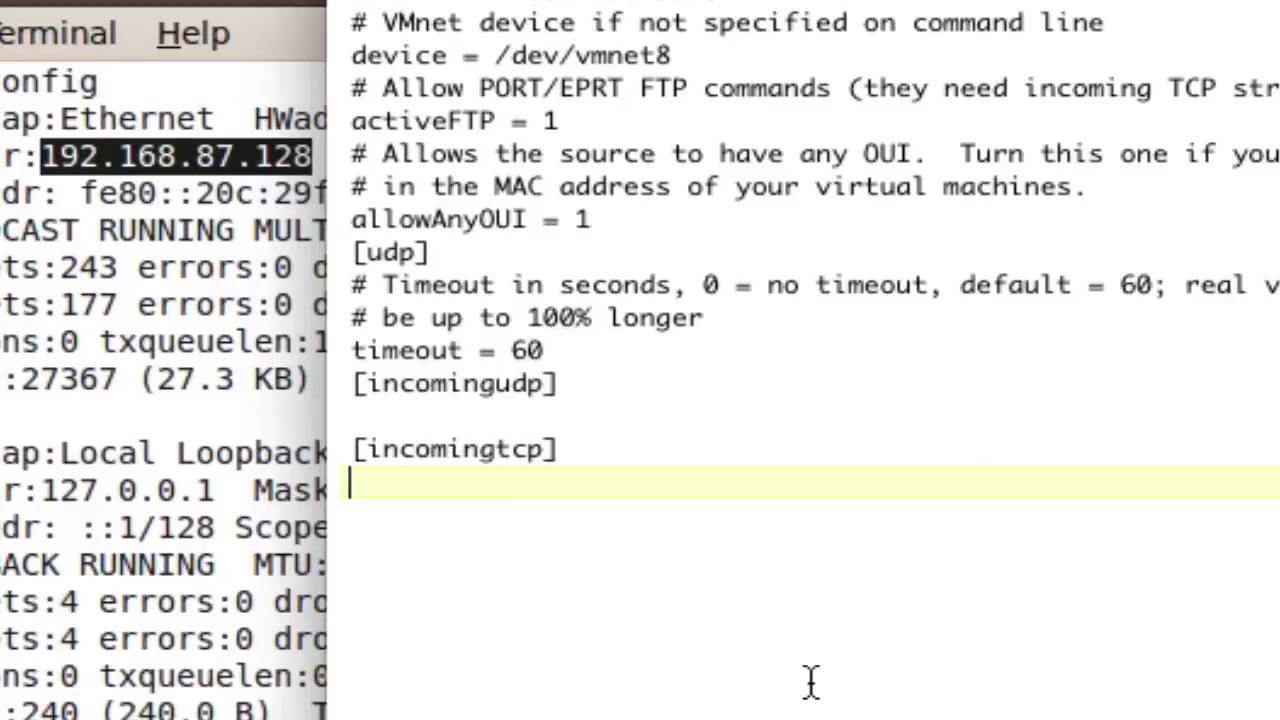
# Add the line 8022 = 192.168.87.128:22 beneath [incomingtcp] in nat.conf.
pyautogui.write('22')
pyautogui.press('BackSpace')
pyautogui.press('BackSpace')
pyautogui.write('8022')
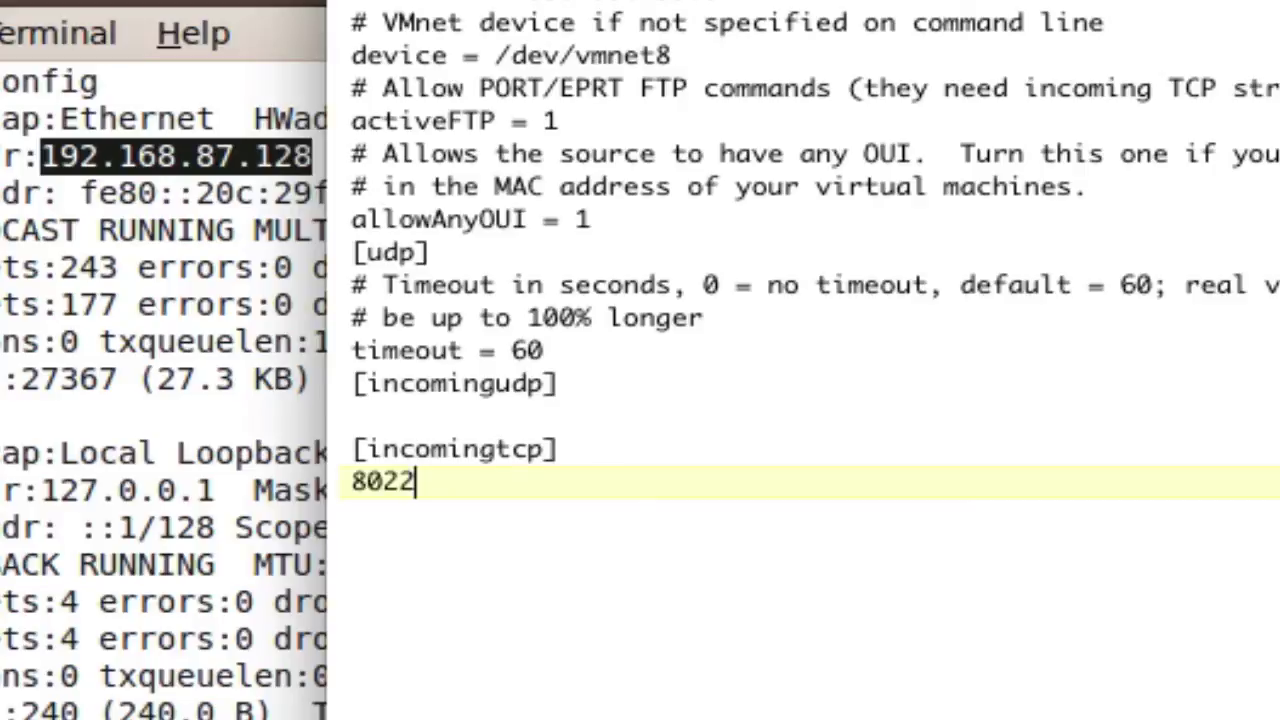
pyautogui.write(' = 192')
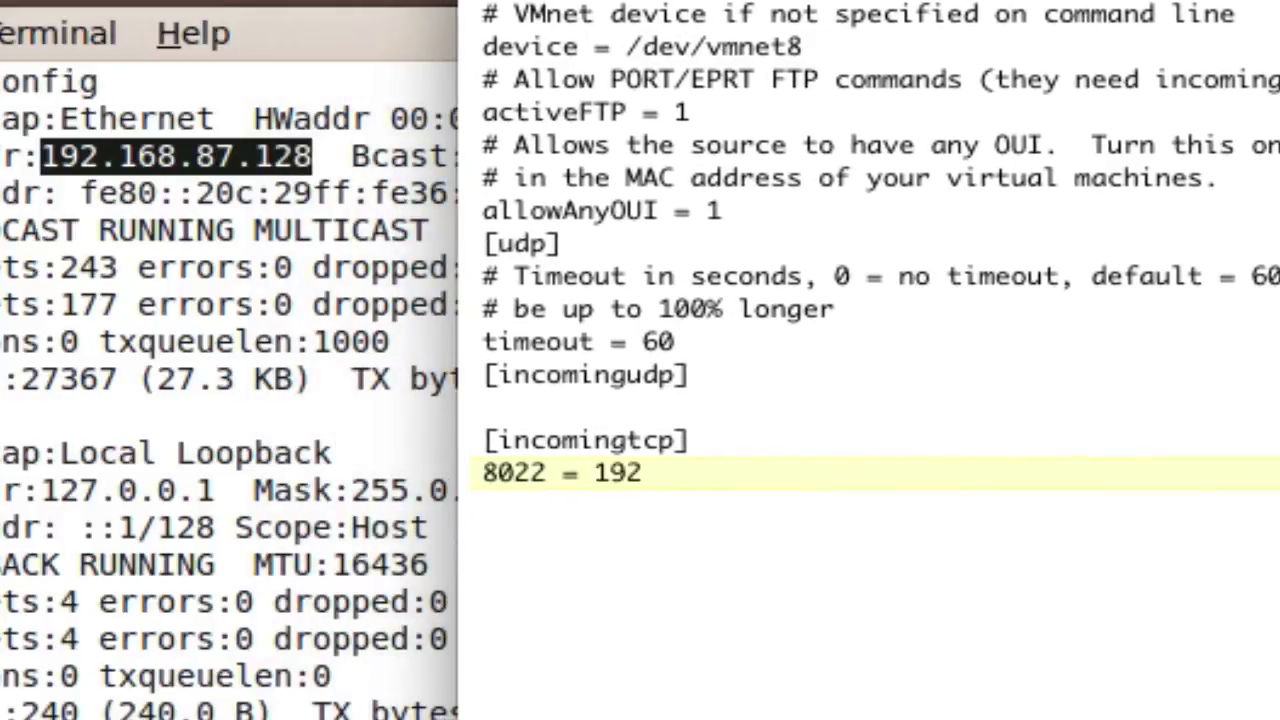
pyautogui.write('.16')
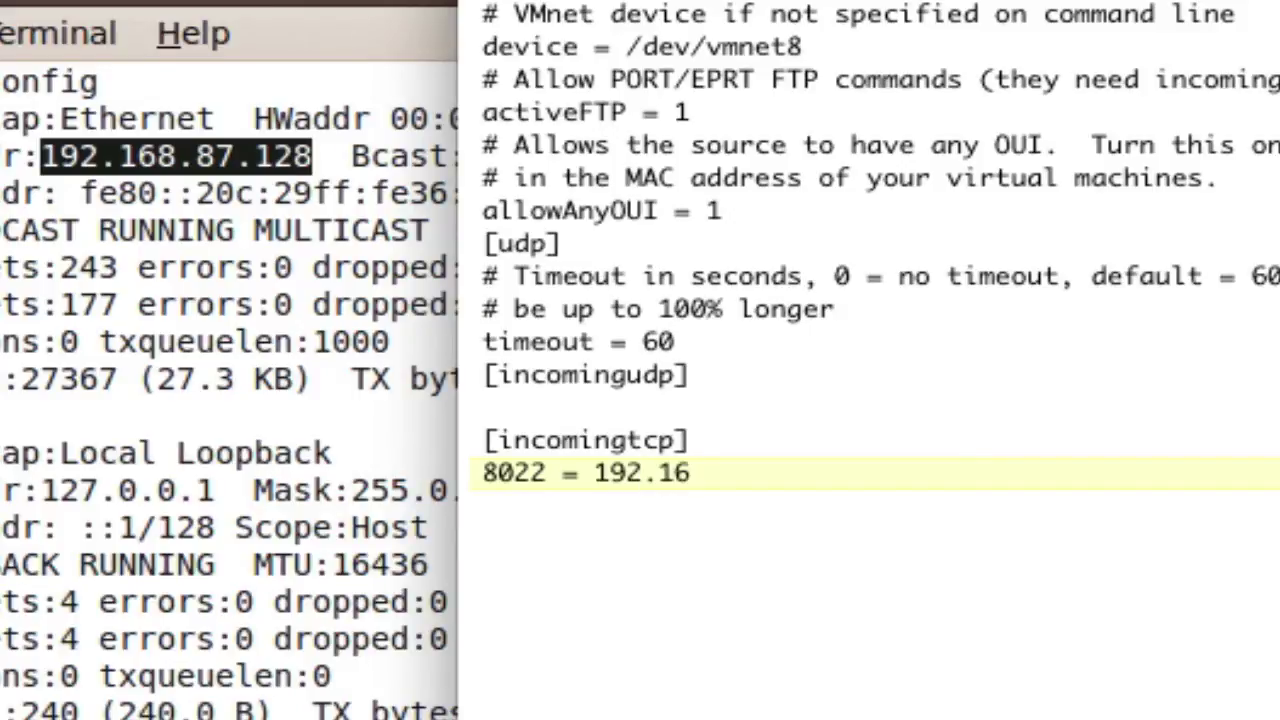
pyautogui.write('8.87.')
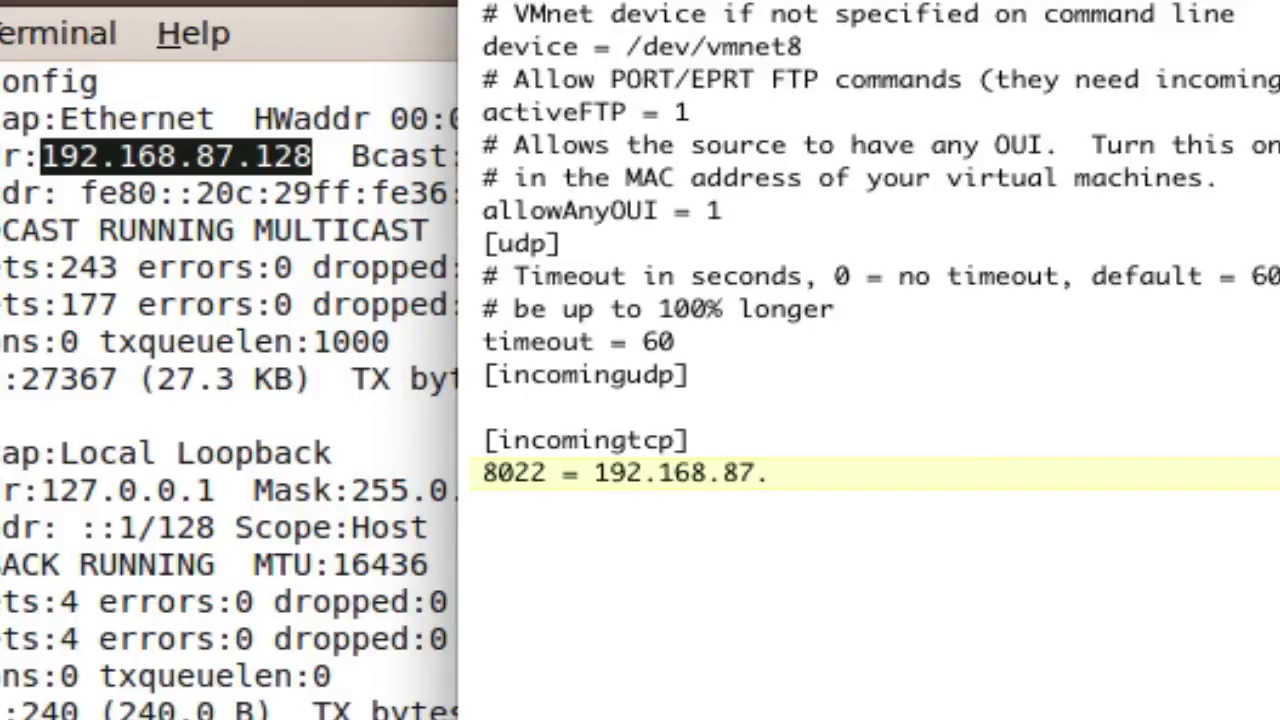
pyautogui.write('128')
pyautogui.click(514, 476)
pyautogui.doubleClick(514, 476)
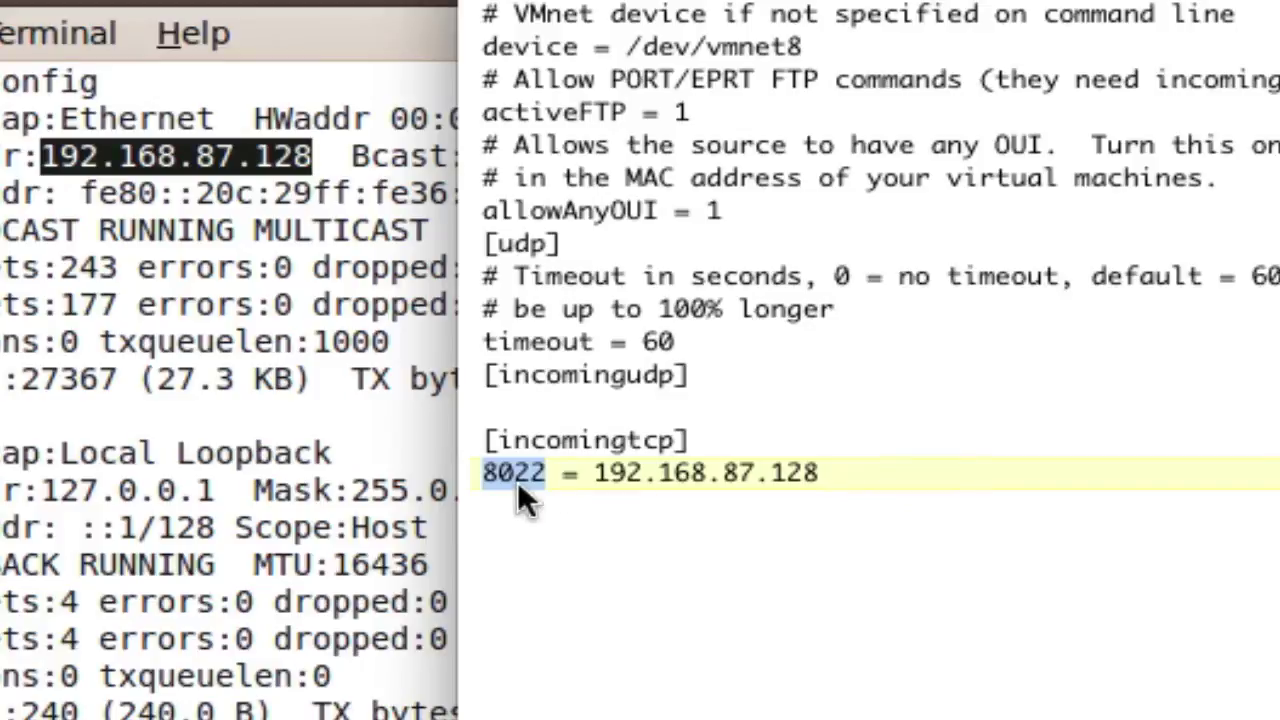
pyautogui.click(826, 472)
pyautogui.write(':22')
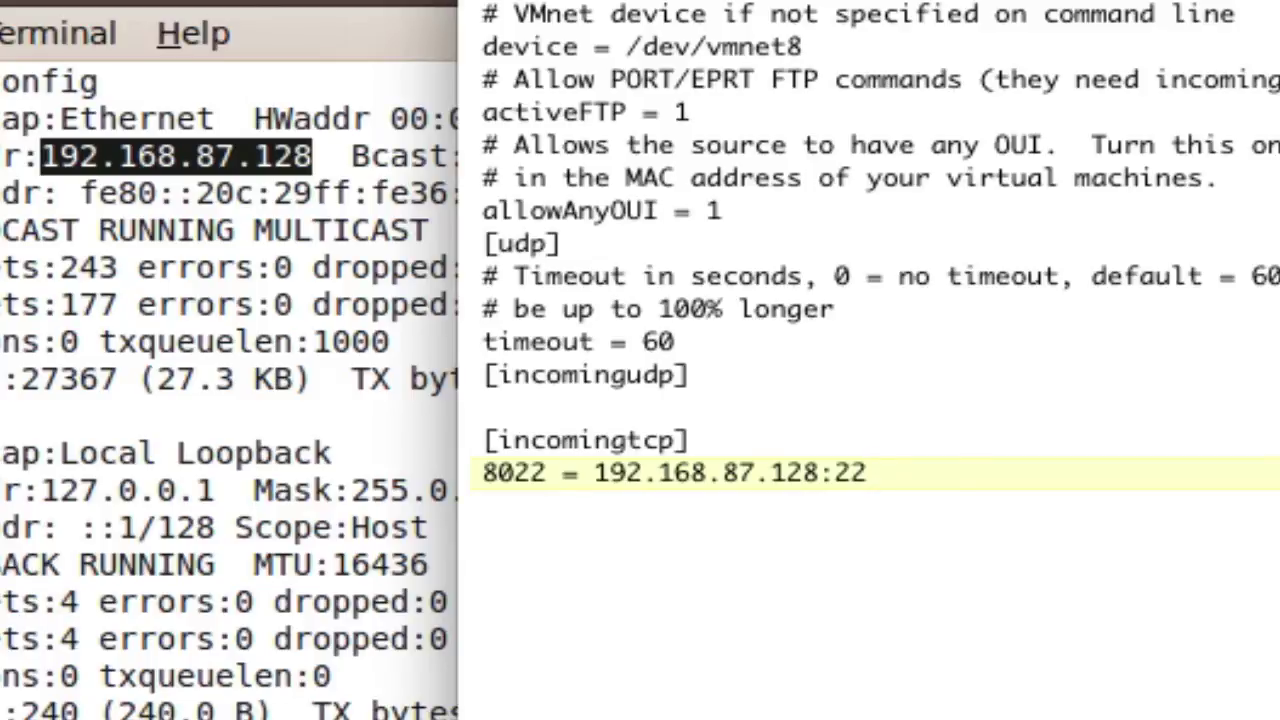
pyautogui.doubleClick(487, 472)
pyautogui.click(890, 480)
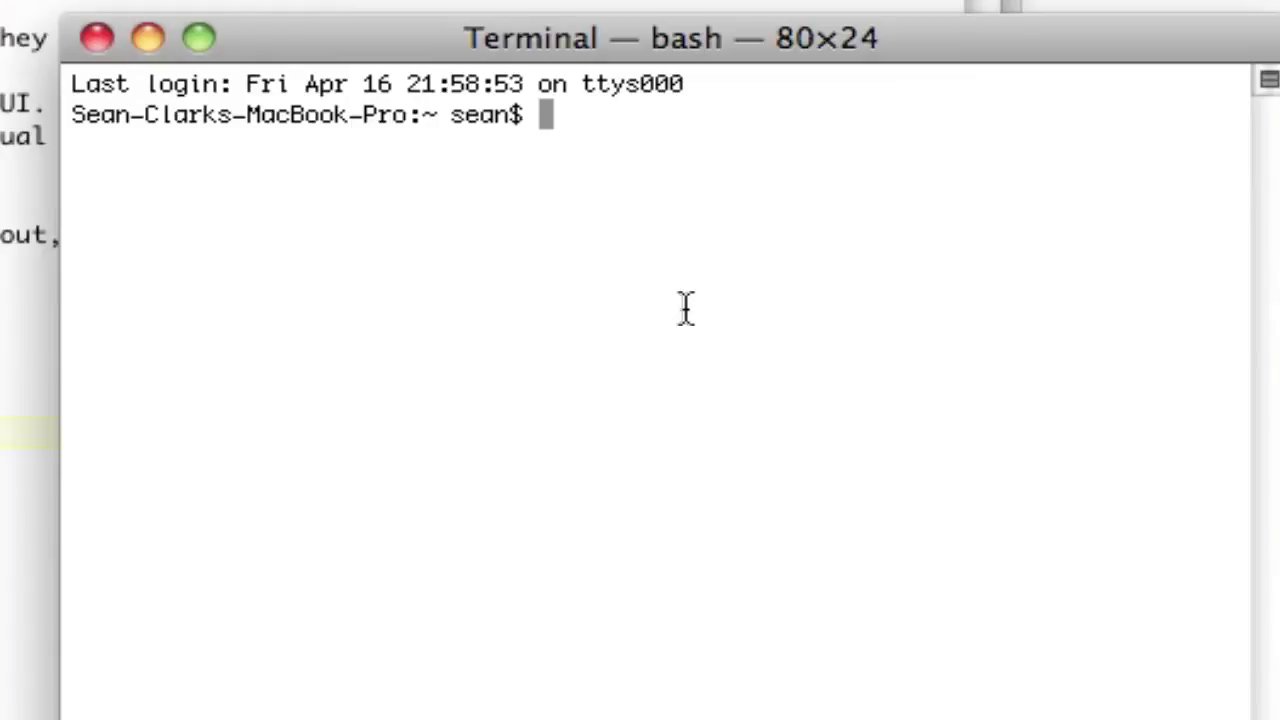
# Run sudo /Library/Application Support/VMware Fusion/boot.sh --restart to restart VMware networking.
pyautogui.write('sduo')
pyautogui.press('BackSpace')
pyautogui.press('BackSpace')
pyautogui.press('BackSpace')
pyautogui.write('u')
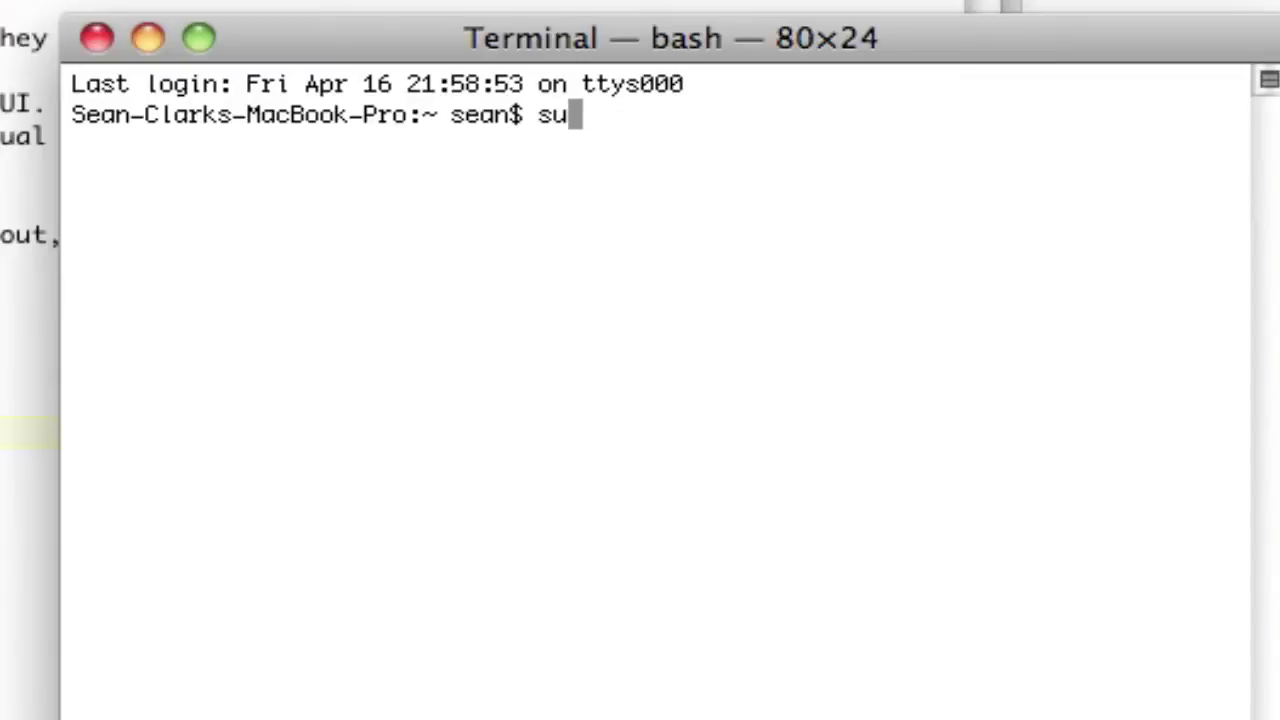
pyautogui.write('do /Li')
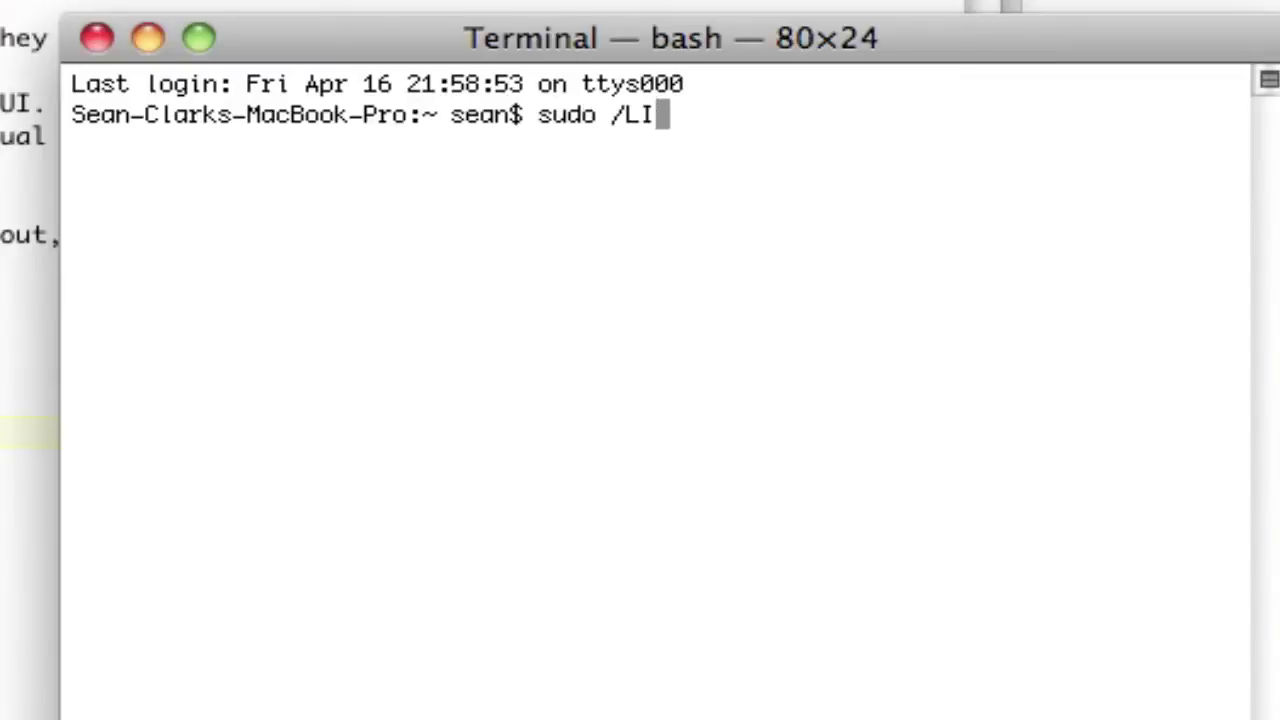
pyautogui.press('Tab')
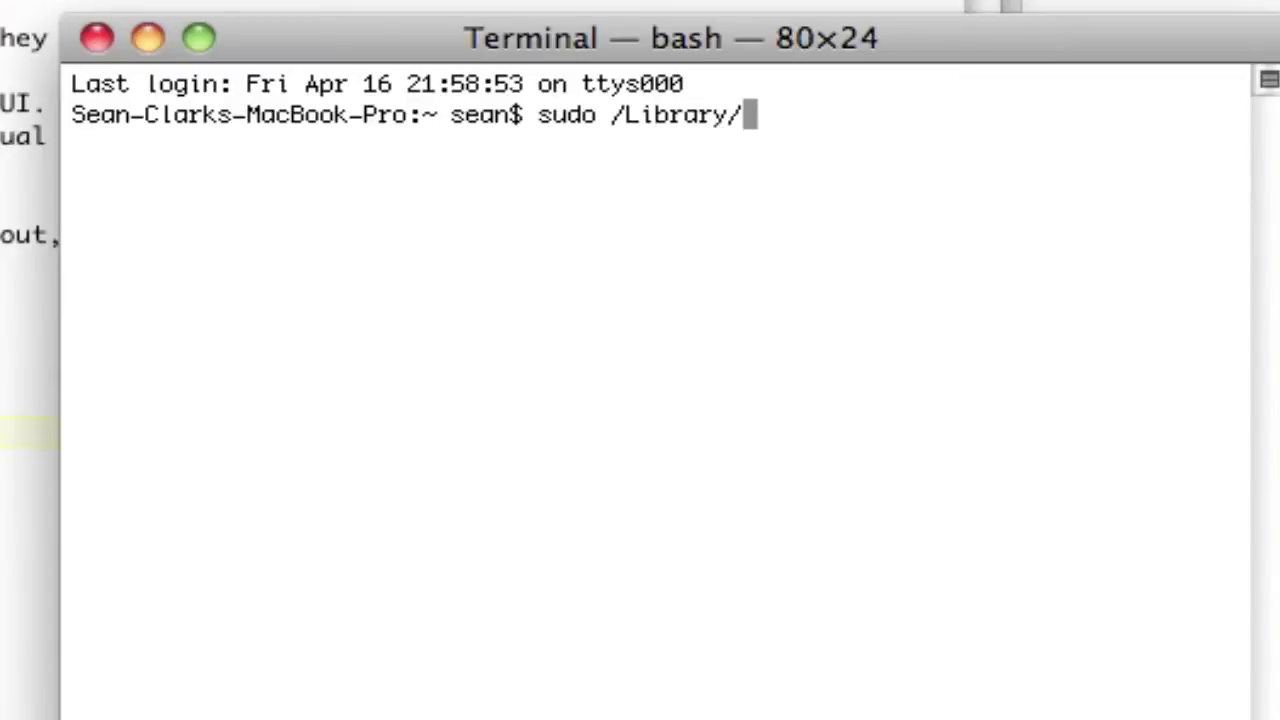
pyautogui.write('App')
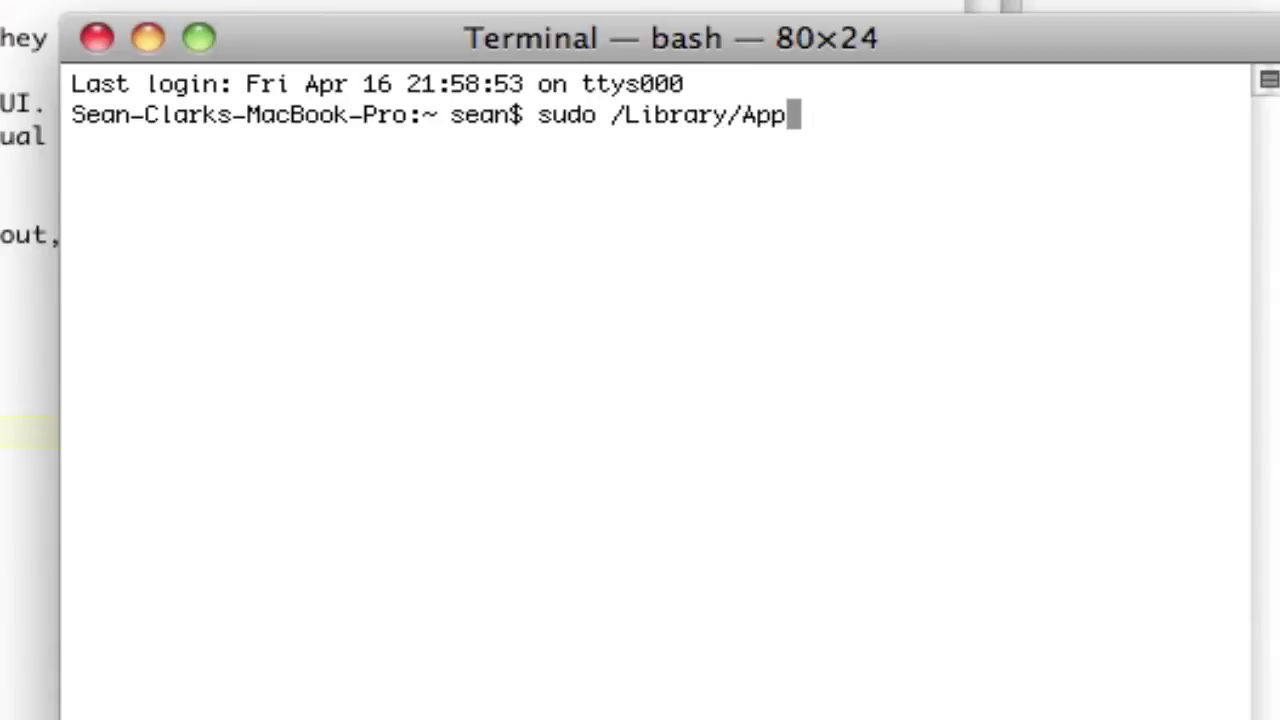
pyautogui.press('Tab')
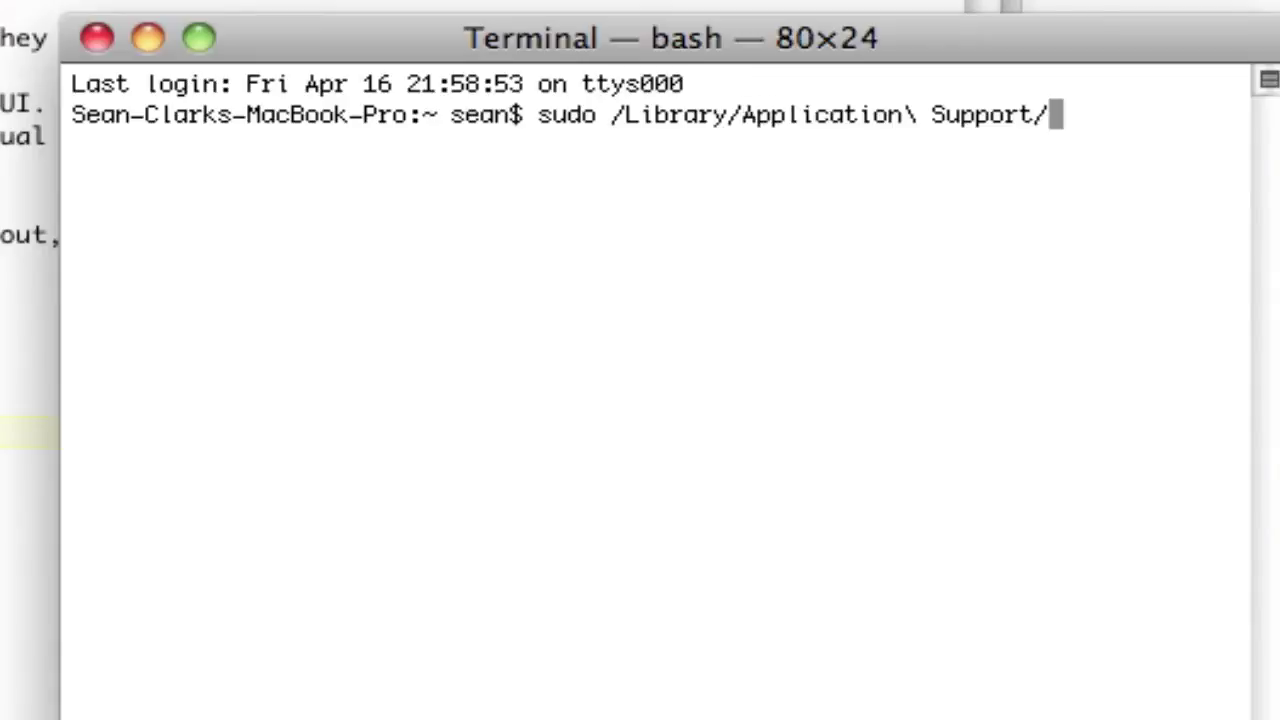
pyautogui.write('VM')
pyautogui.press('Tab')
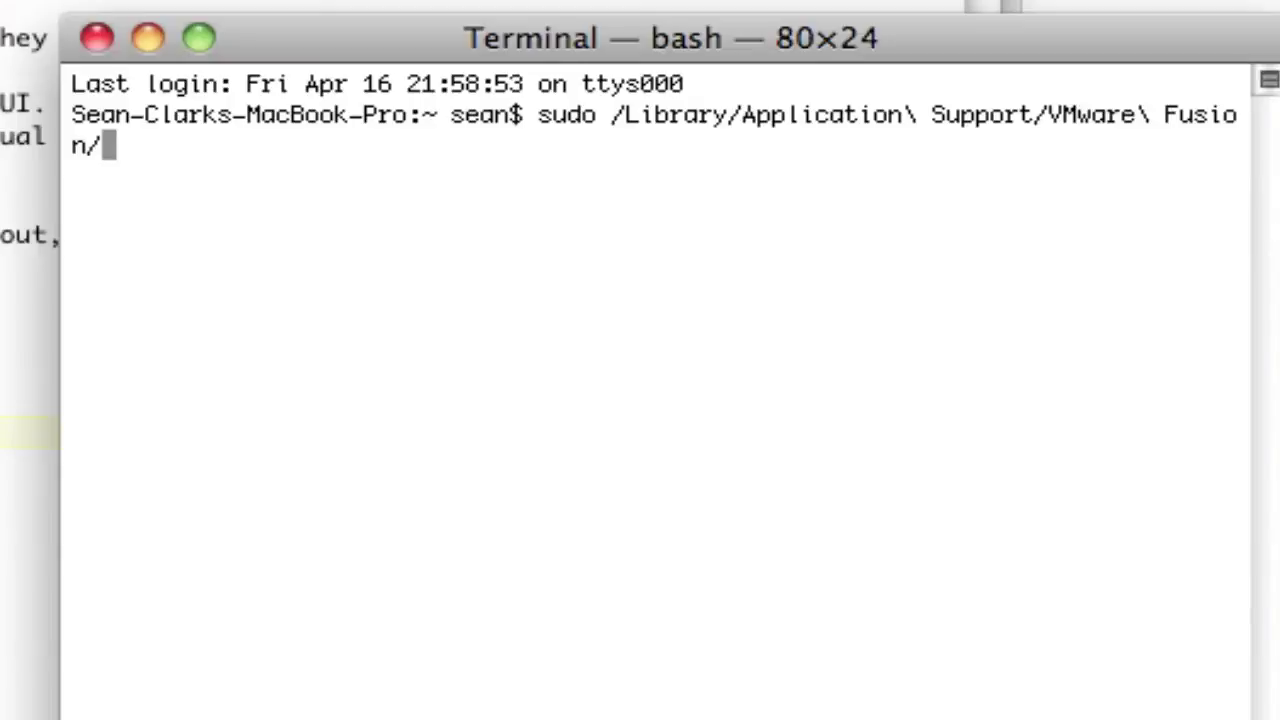
pyautogui.write('boot.sh ')
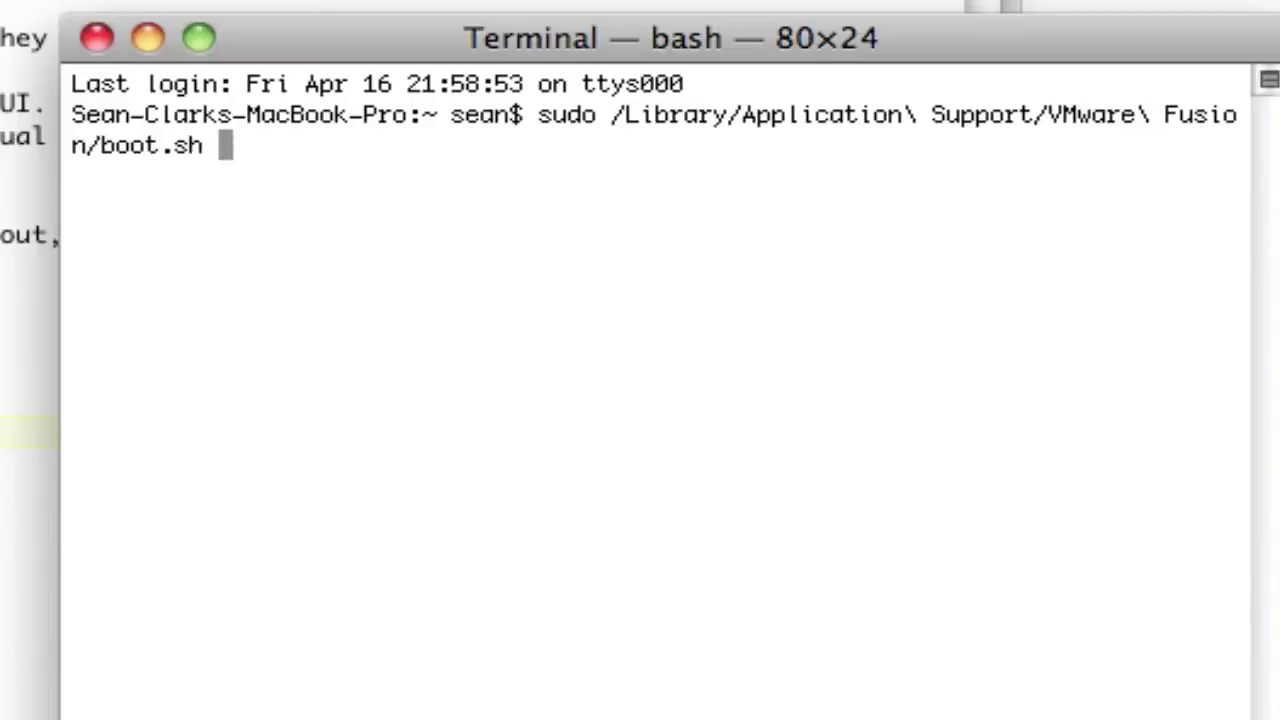
pyautogui.write('--restart')
pyautogui.press('Return')
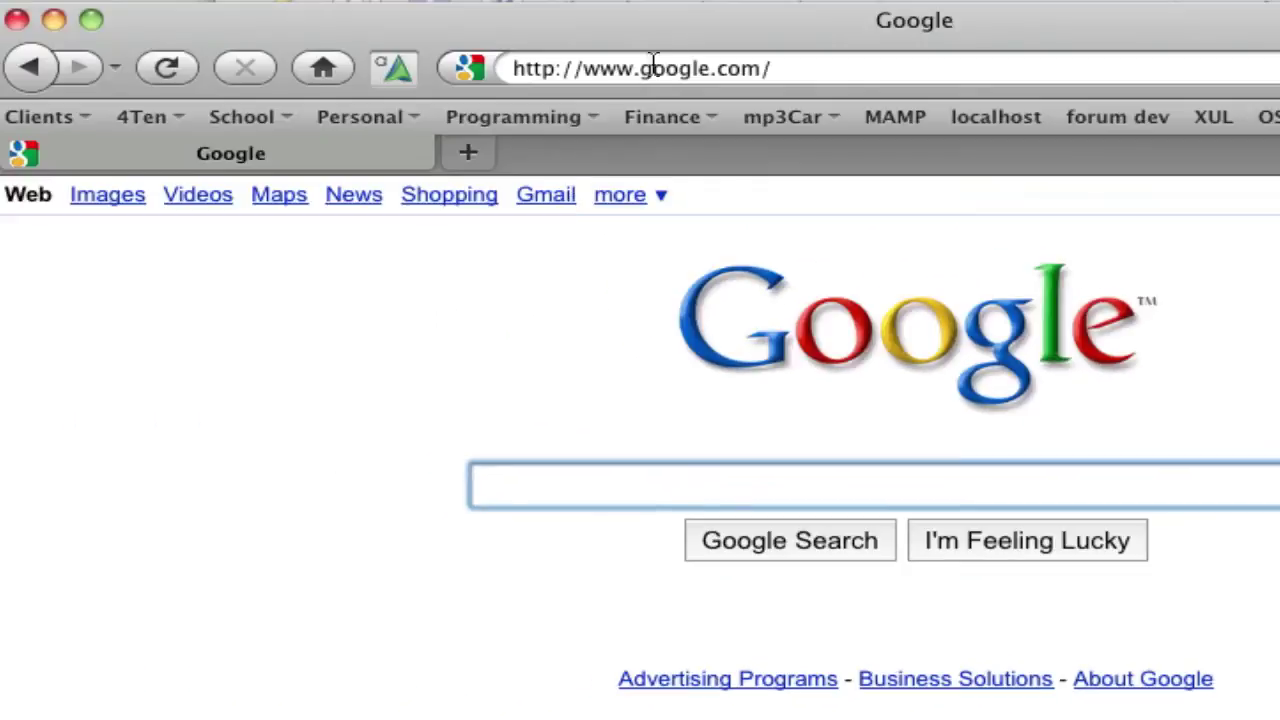
# Load the router admin at 192.168.1.1 and go to its port forwarding page.
pyautogui.click(558, 72)
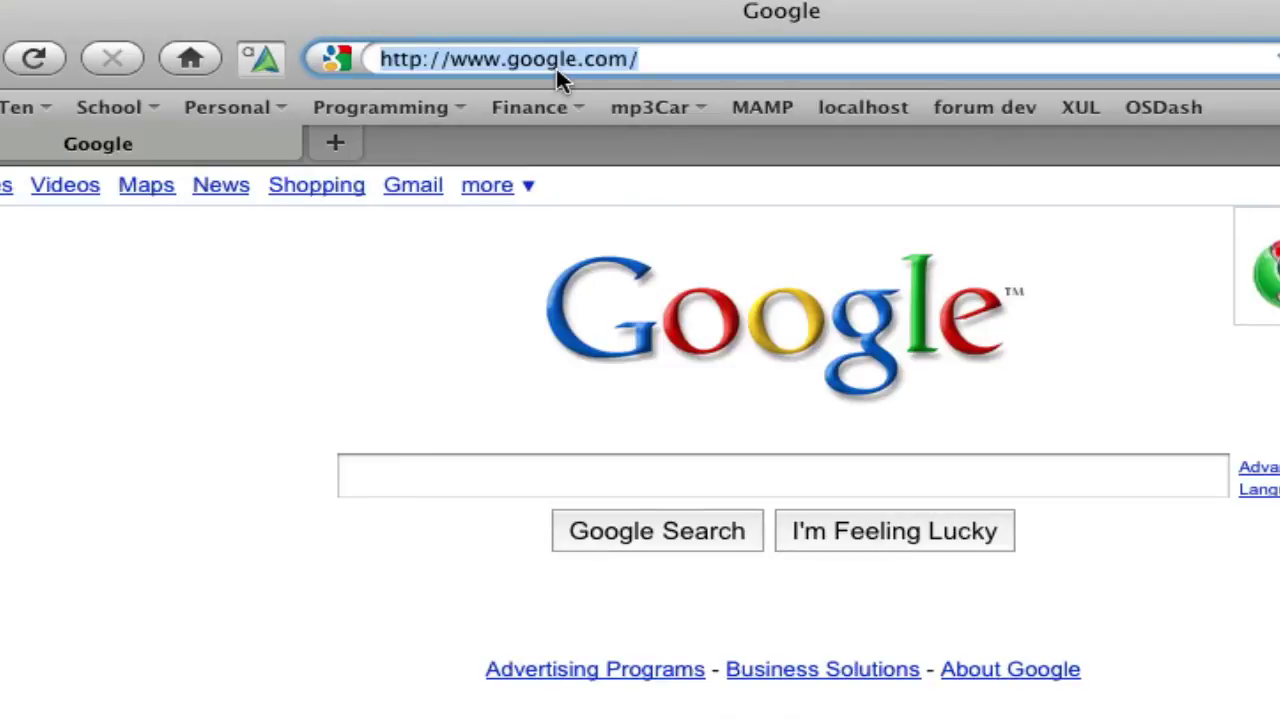
pyautogui.write('192.168')
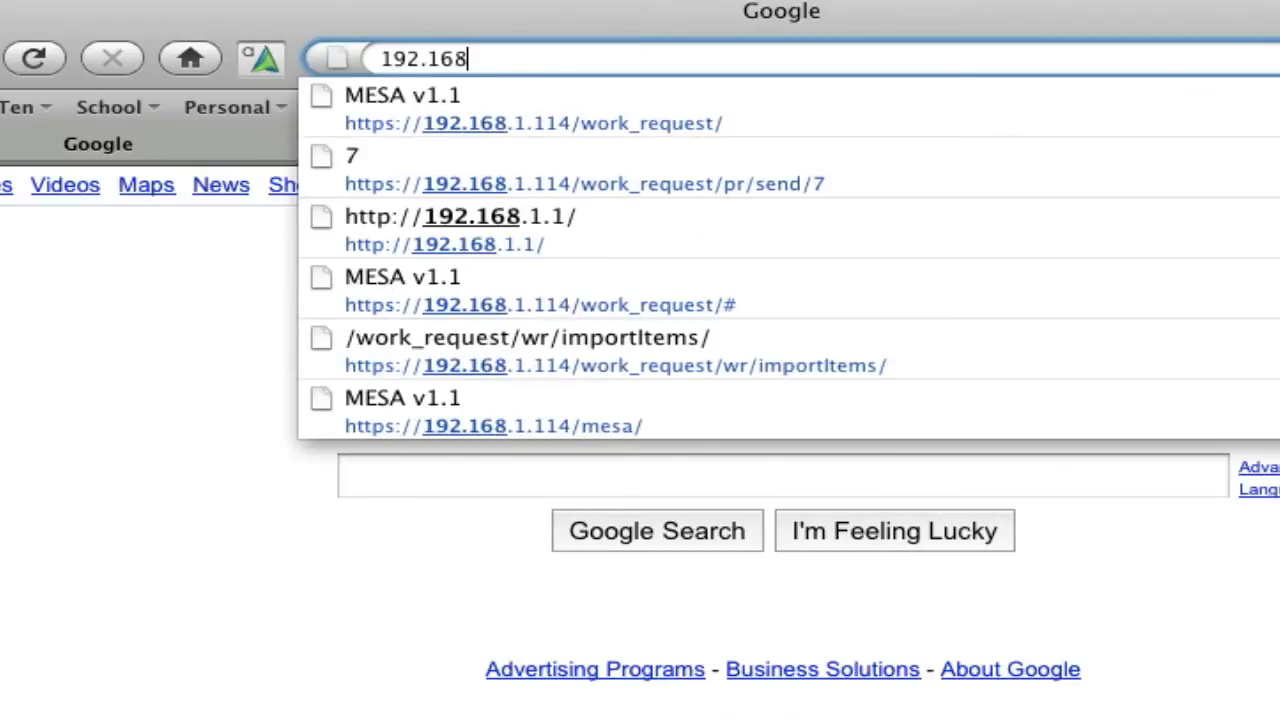
pyautogui.write('.1.1')
pyautogui.press('Return')
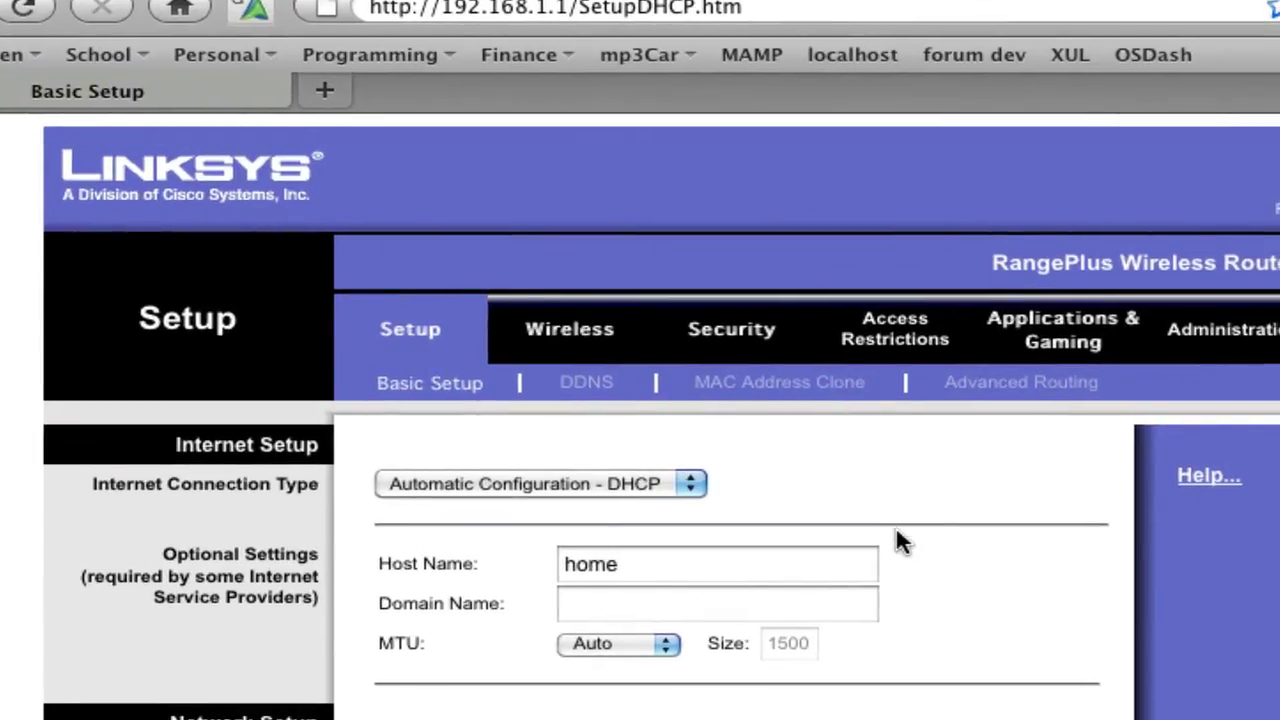
pyautogui.click(1040, 332)
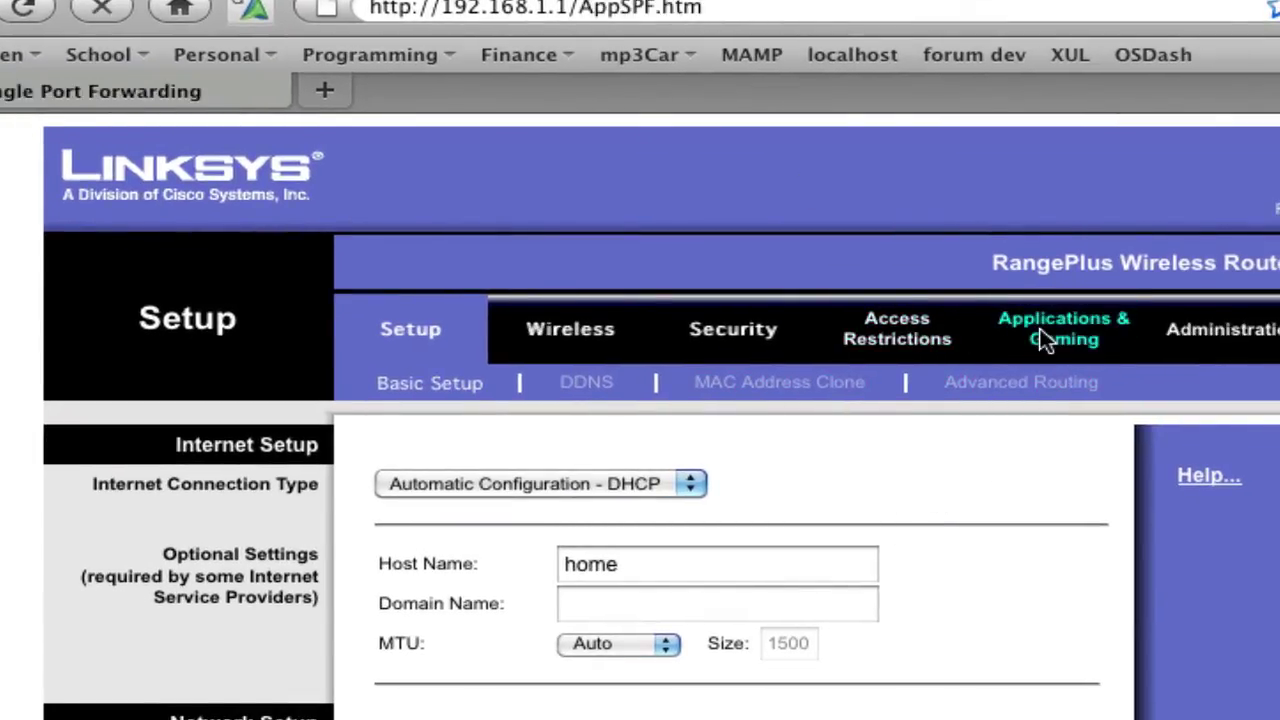
pyautogui.scroll(-3, 686, 451)
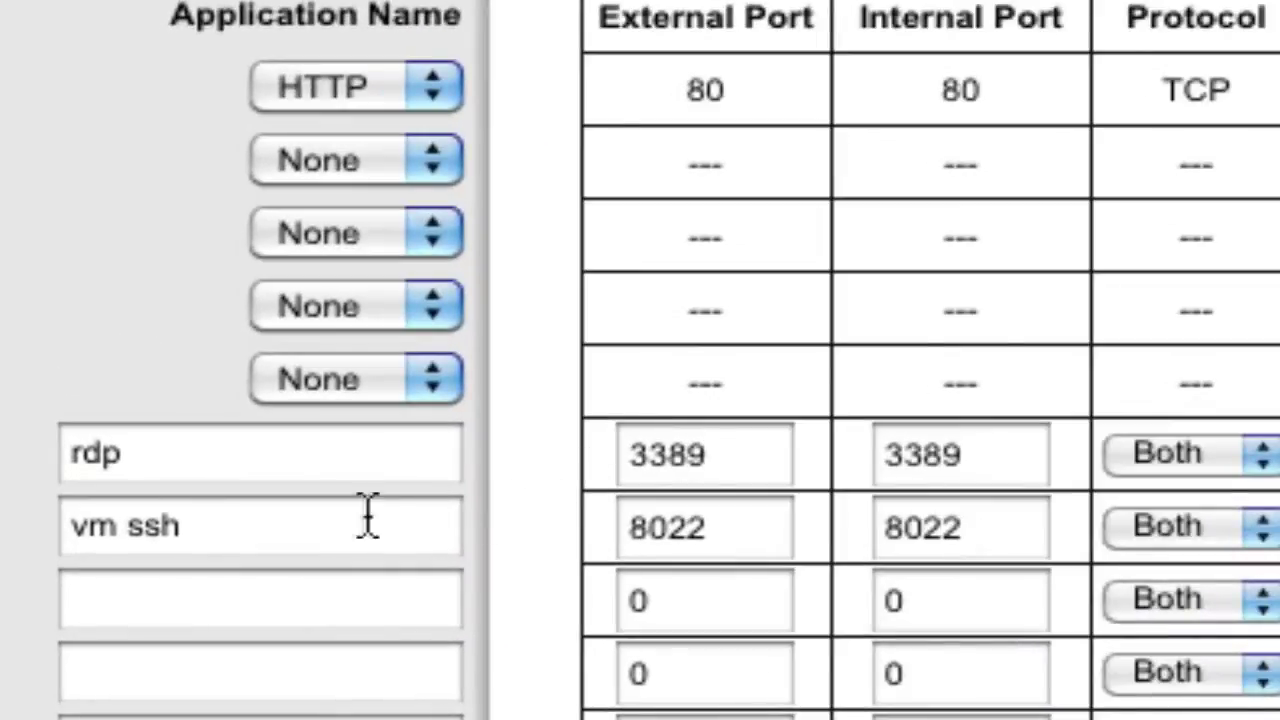
# Verify the vm ssh rule forwards 8022 to 192.168.1.111, matching nat.conf's 8022 entry.
pyautogui.moveTo(203, 552); pyautogui.dragTo(70, 556)
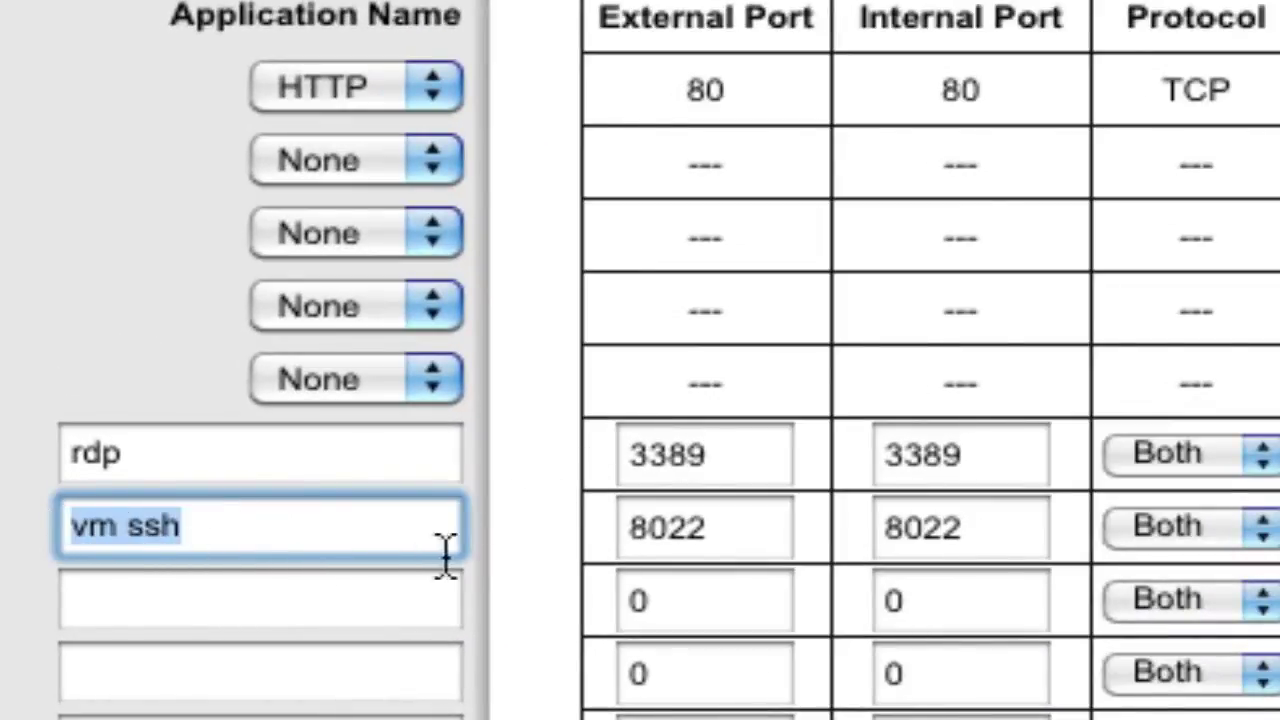
pyautogui.doubleClick(654, 540)
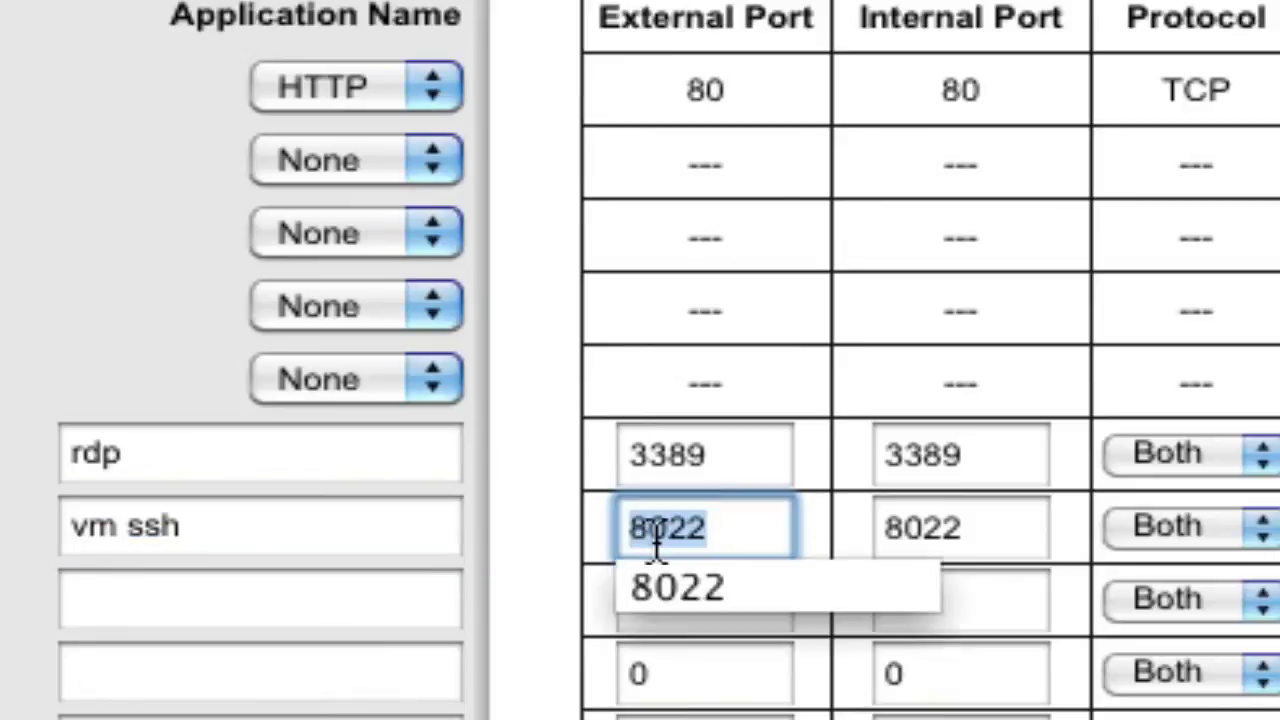
pyautogui.doubleClick(949, 526)
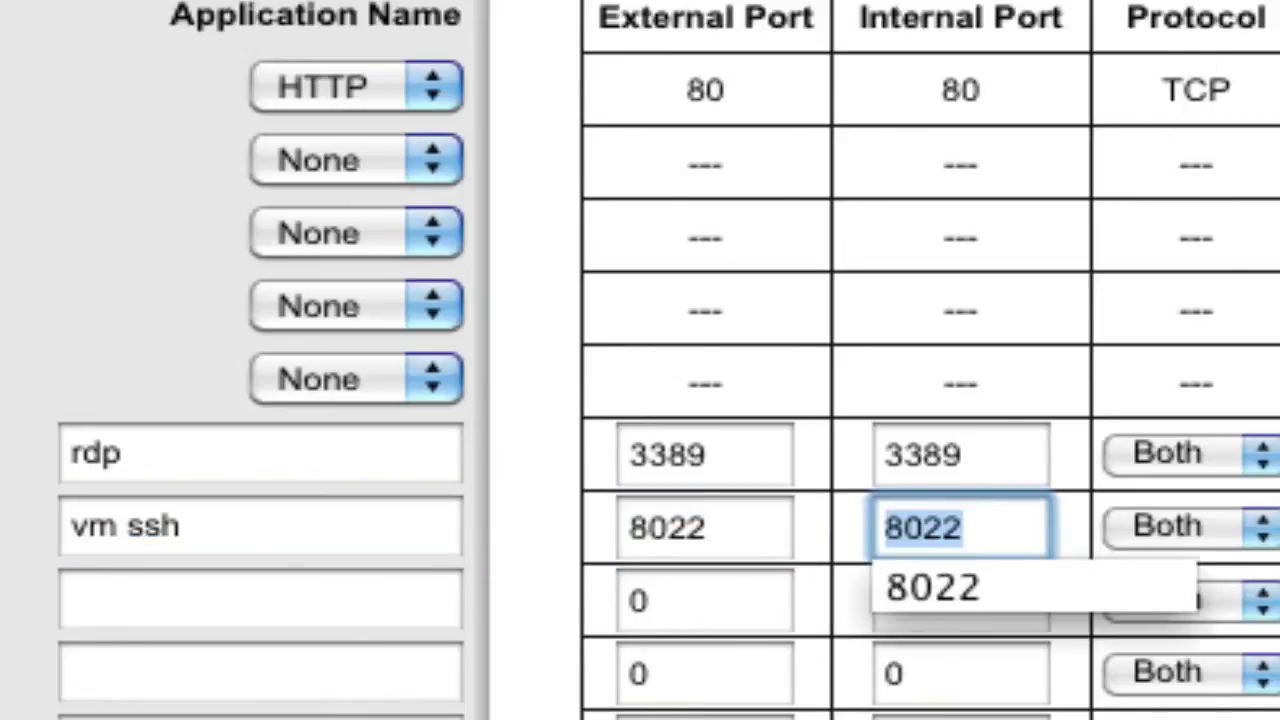
pyautogui.press('super+Tab')
pyautogui.doubleClick(322, 392)
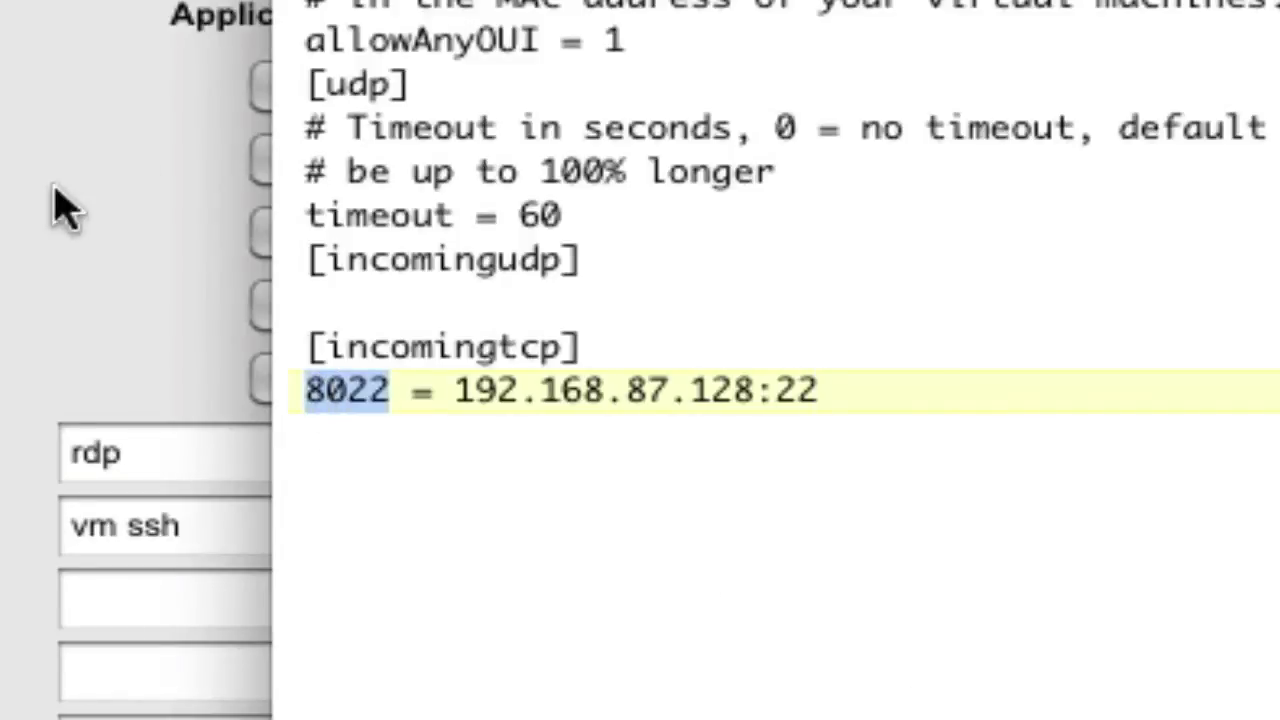
pyautogui.press('super+Tab')
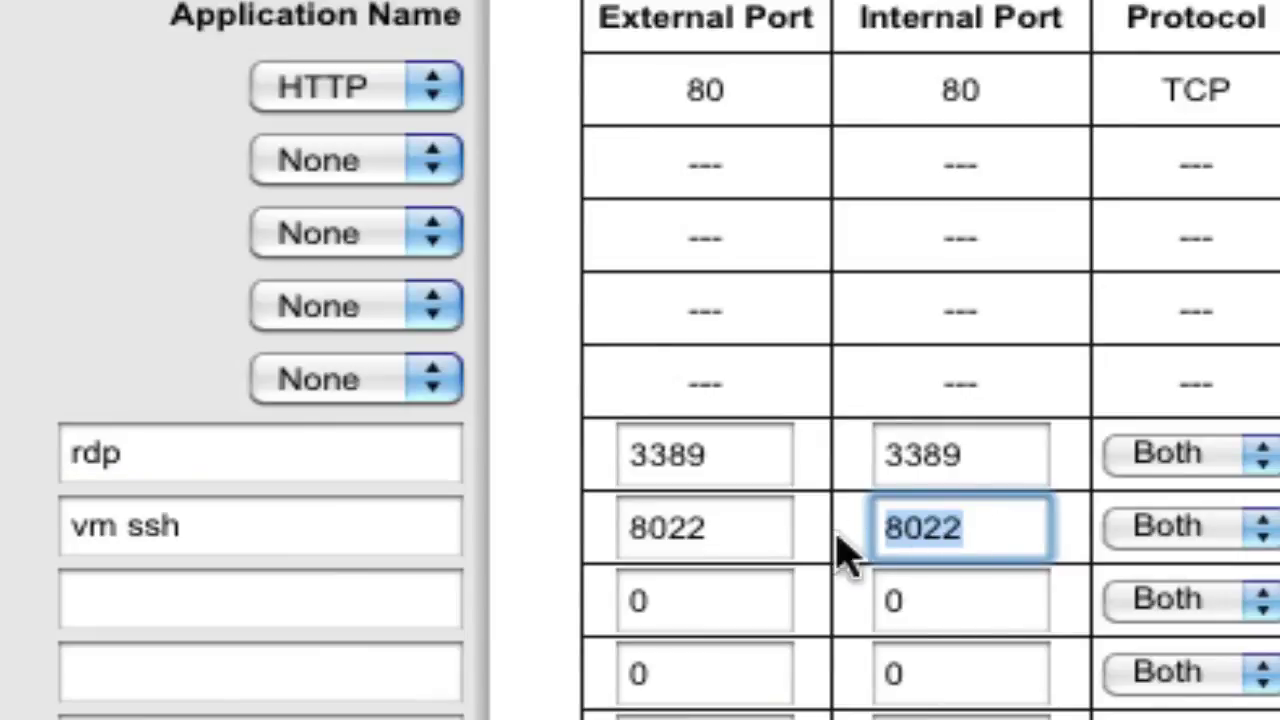
pyautogui.moveTo(754, 527); pyautogui.dragTo(595, 535)
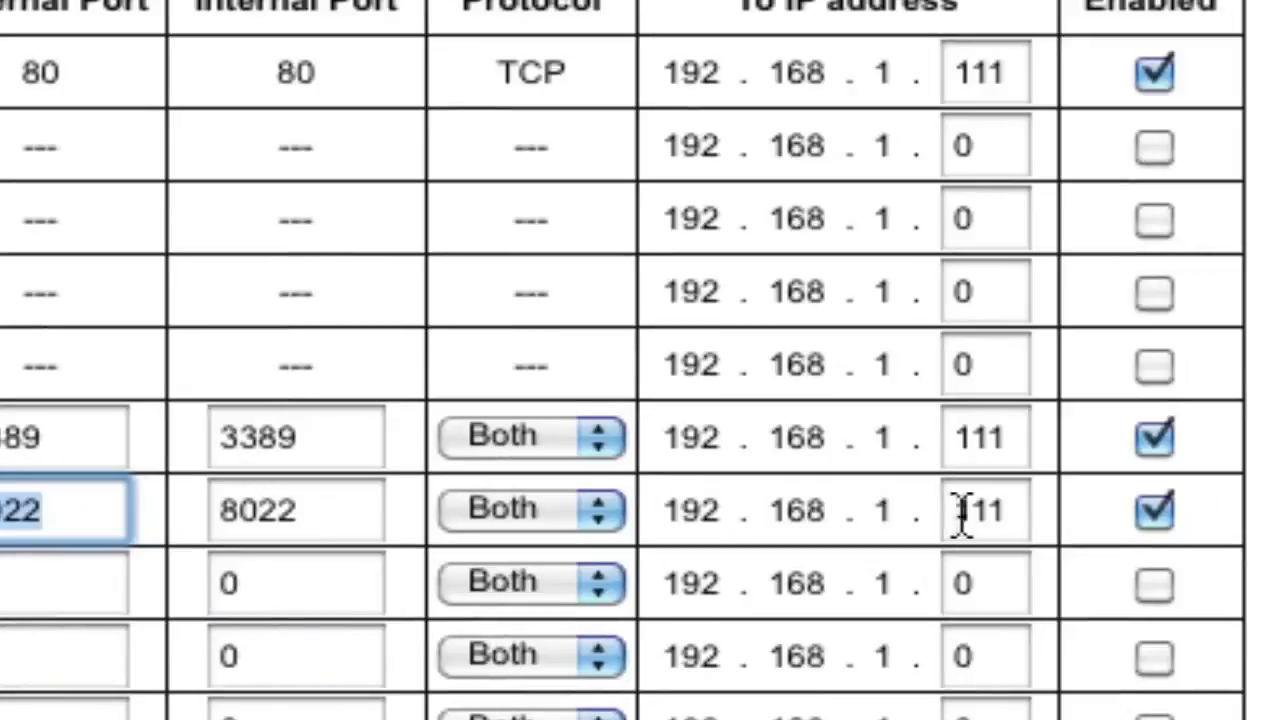
pyautogui.moveTo(951, 514); pyautogui.dragTo(1005, 515)
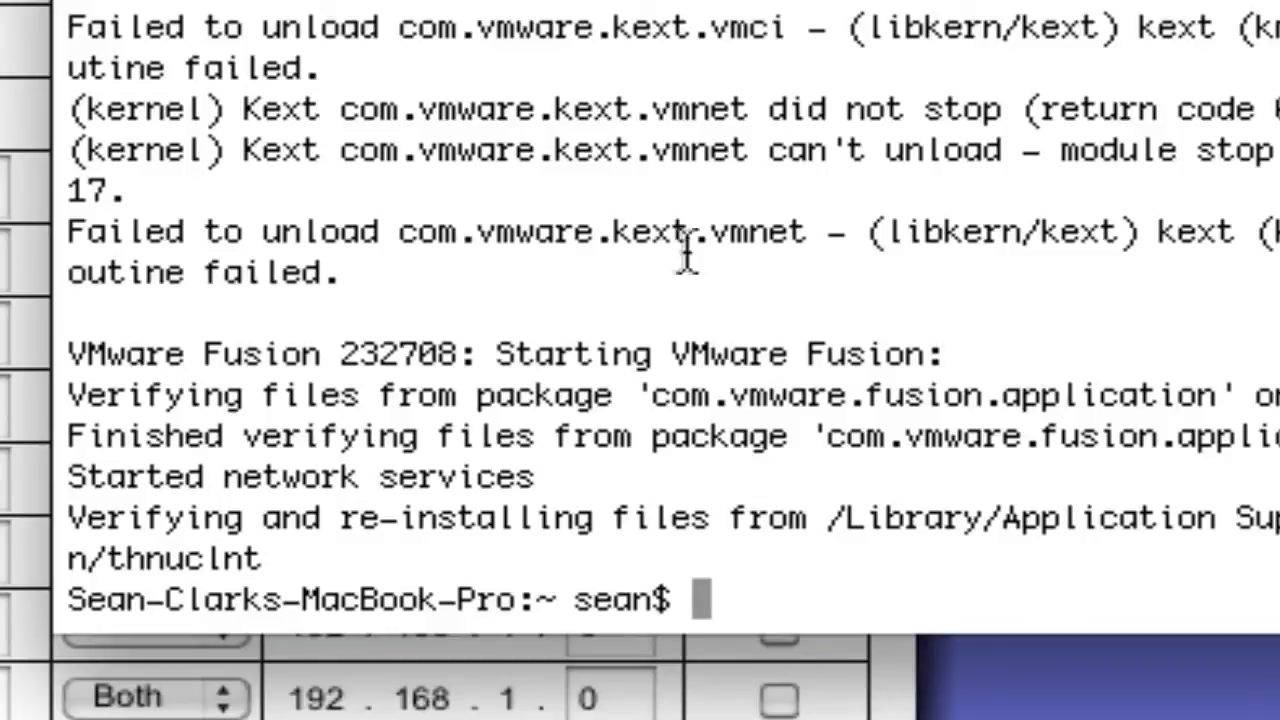
# Run ifconfig in the Mac Terminal and select en1's address 192.168.1.111.
pyautogui.press('Return')
pyautogui.press('Return')
pyautogui.press('Return')
pyautogui.press('Return')
pyautogui.press('Return')
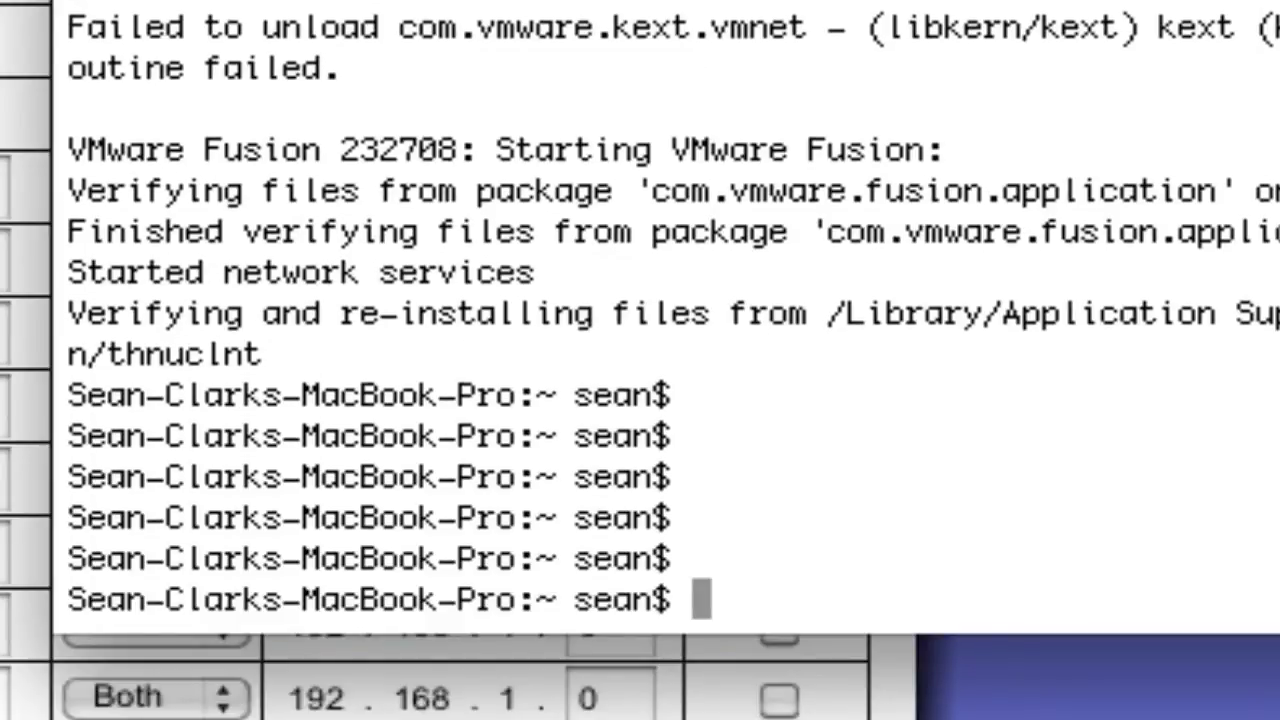
pyautogui.write('ip')
pyautogui.press('BackSpace')
pyautogui.write('fcon')
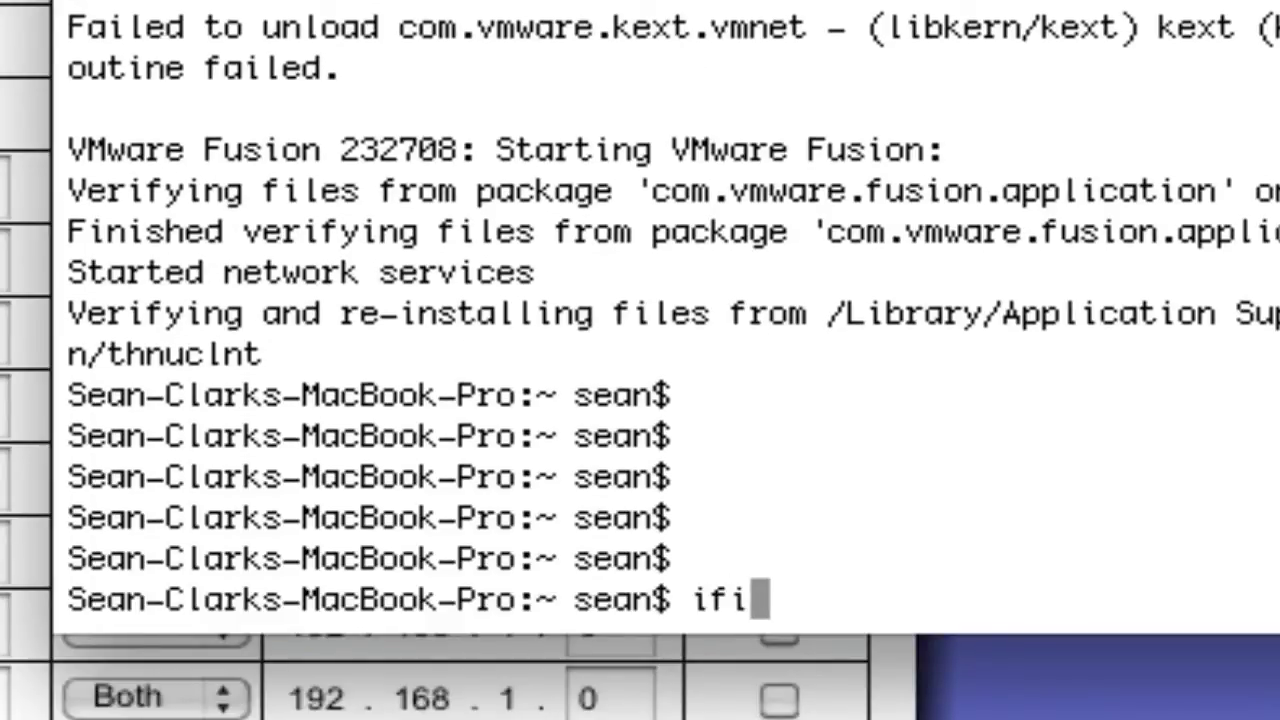
pyautogui.write('fig')
pyautogui.press('Return')
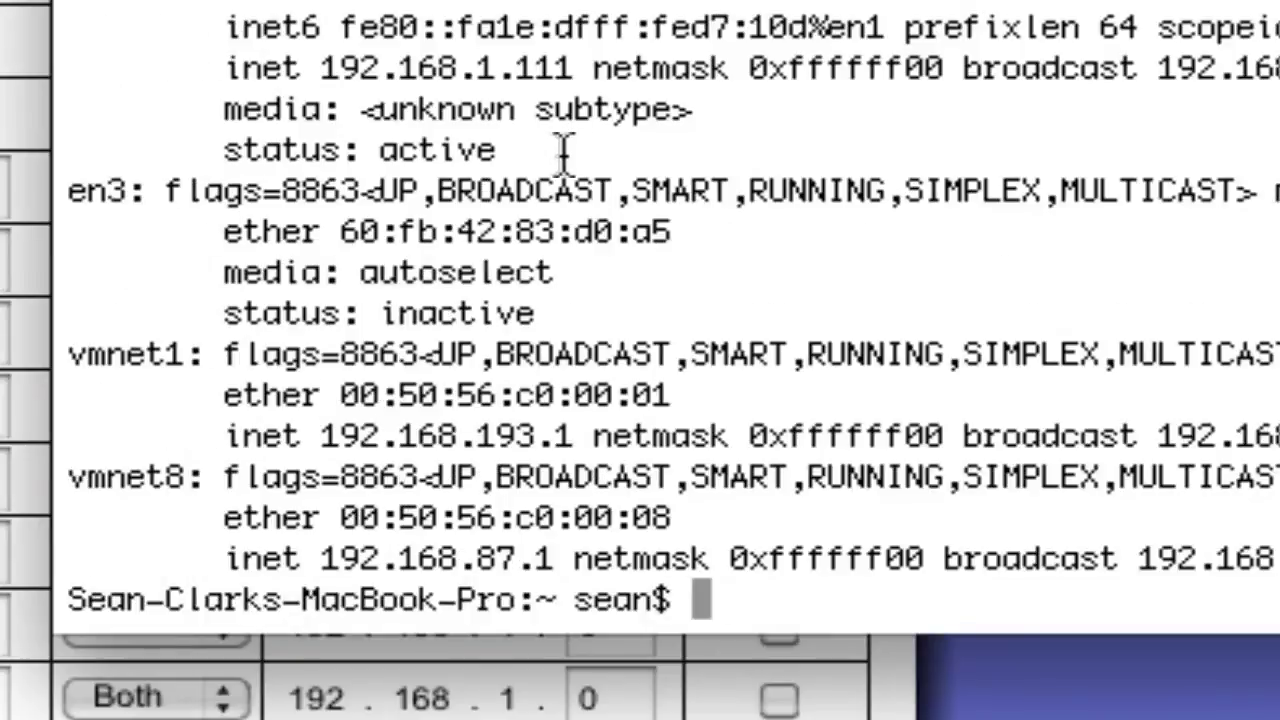
pyautogui.moveTo(321, 68); pyautogui.dragTo(585, 68)
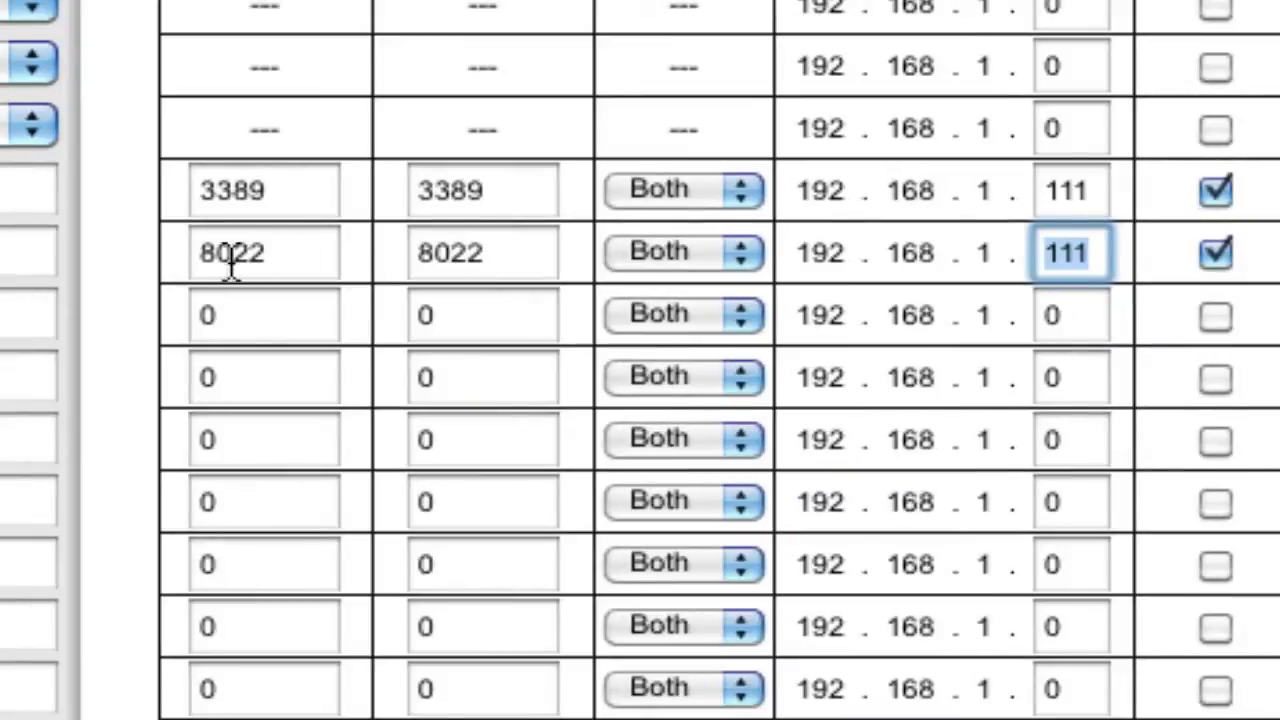
pyautogui.doubleClick(232, 262)
pyautogui.doubleClick(450, 250)
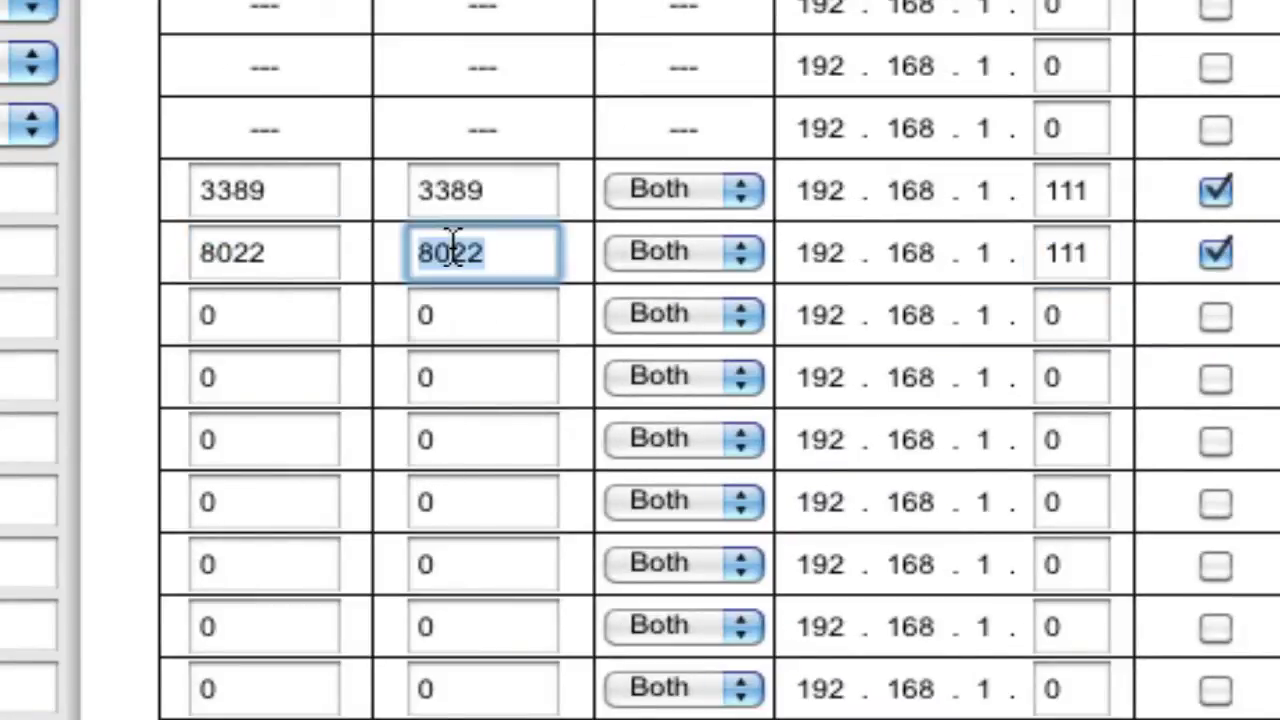
pyautogui.doubleClick(1068, 250)
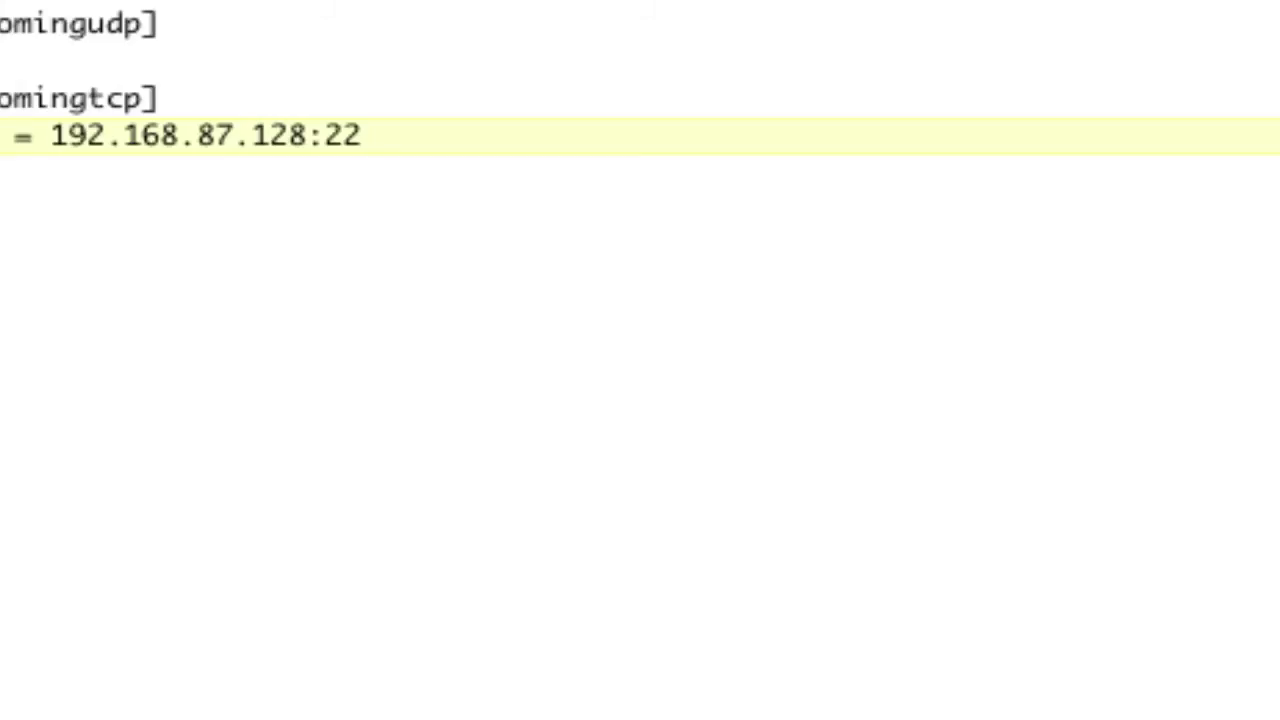
pyautogui.doubleClick(43, 154)
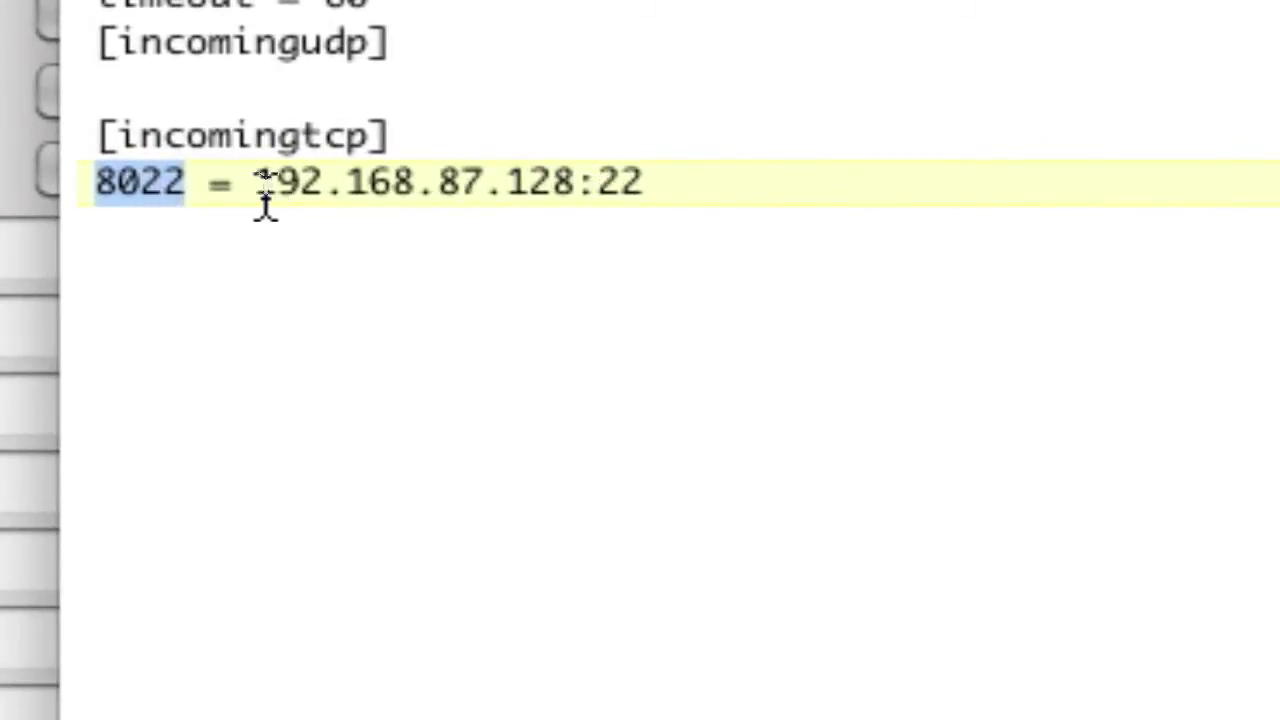
pyautogui.moveTo(262, 195); pyautogui.dragTo(556, 196)
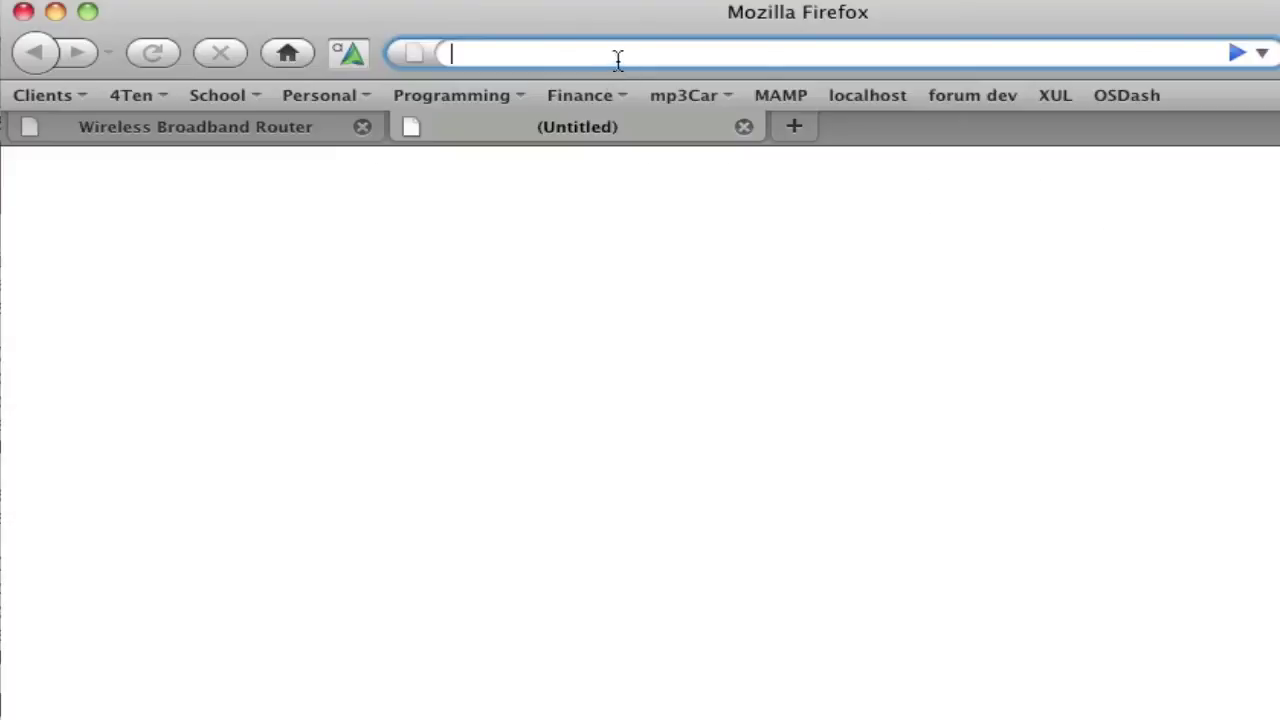
# Load whatismyip.com and select the displayed public IP address.
pyautogui.write('whatis')
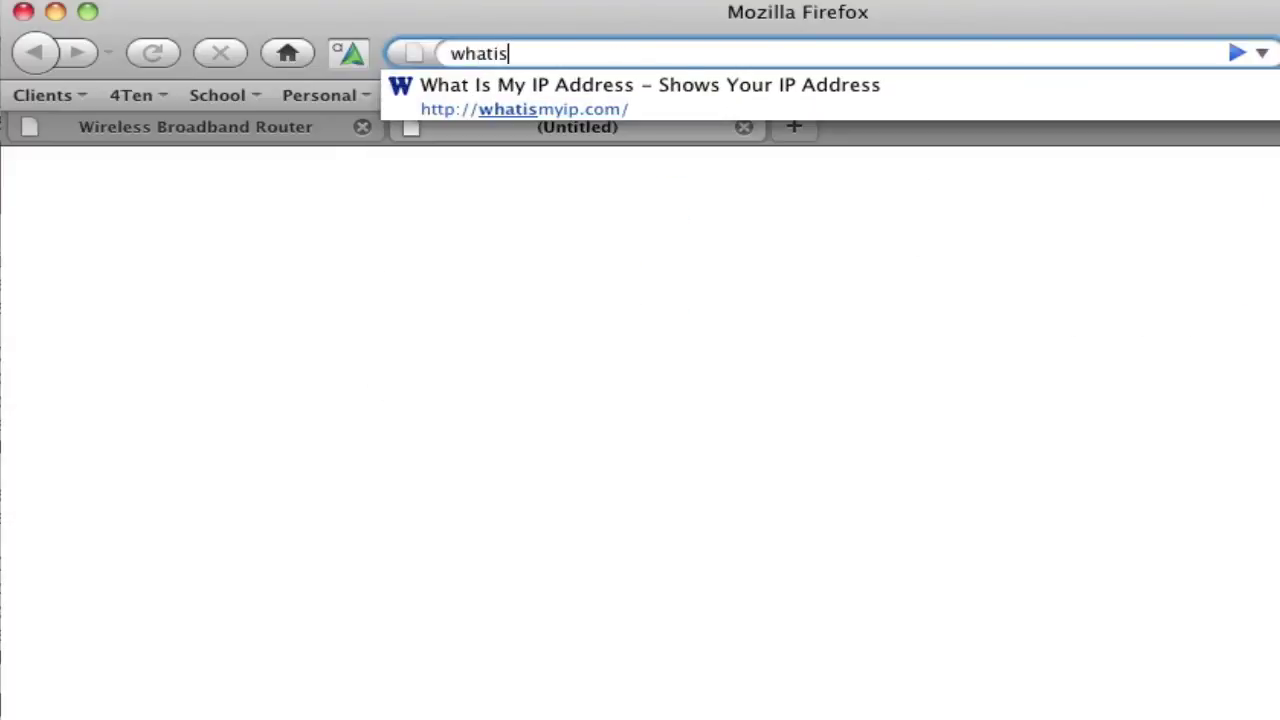
pyautogui.press('Return')
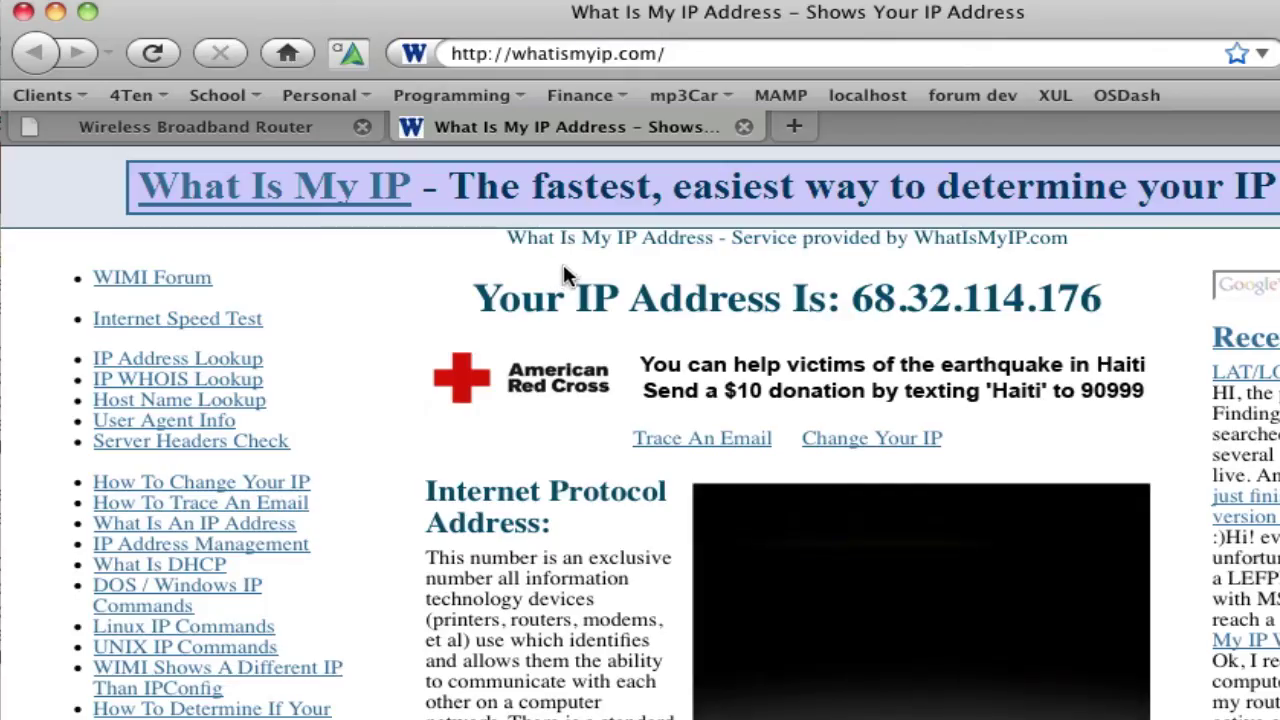
pyautogui.moveTo(850, 298); pyautogui.dragTo(1098, 292)
pyautogui.press('super+c')
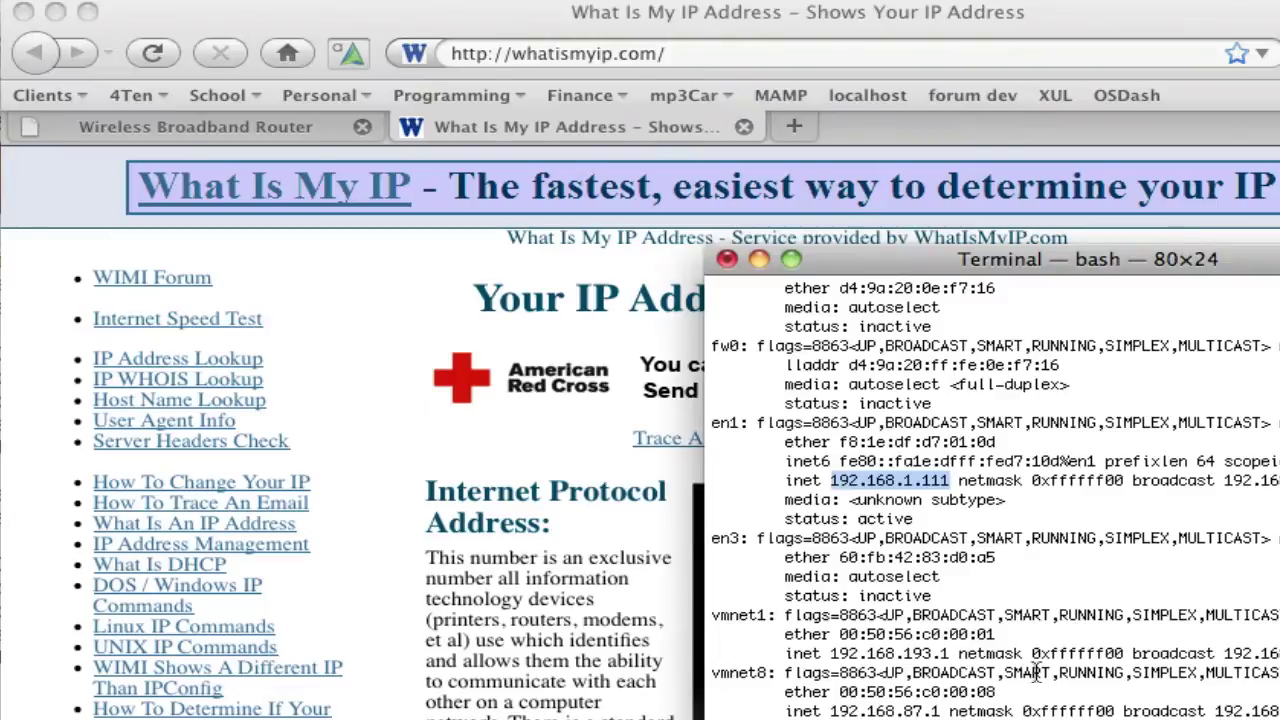
# SSH to the pasted public IP with -p 8022, enter the VM password, and run ls.
pyautogui.write('ssh')
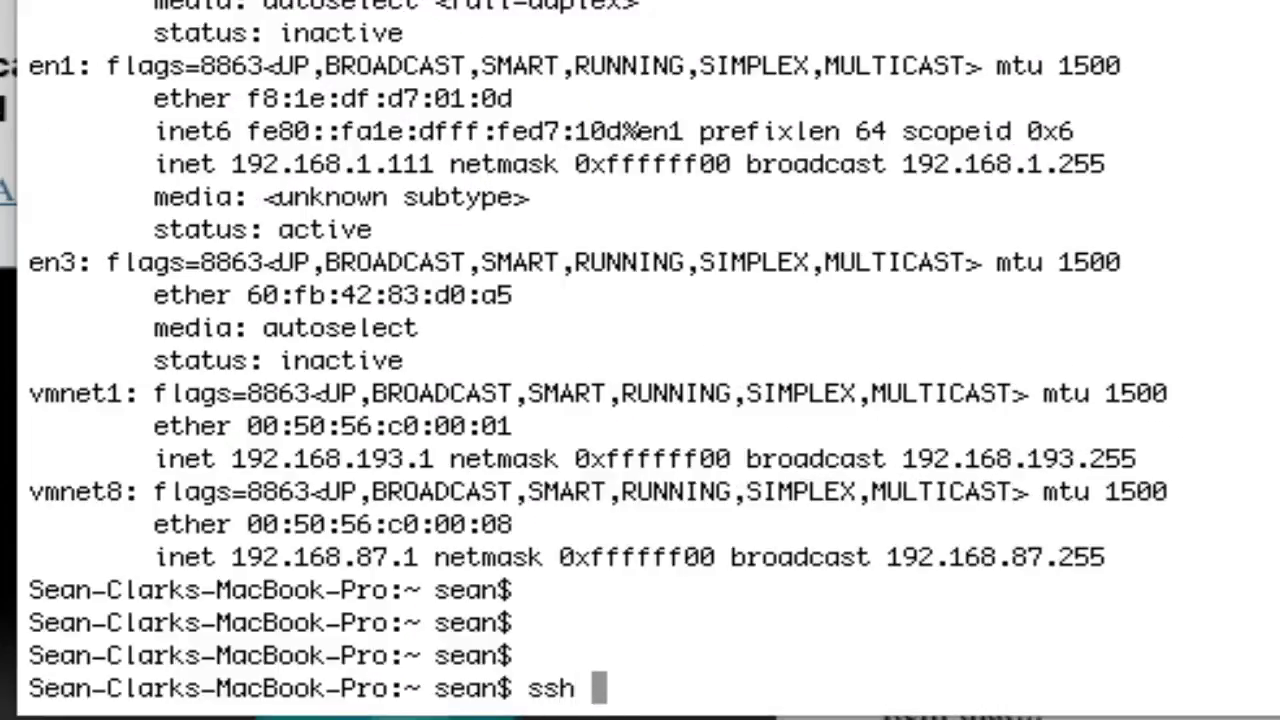
pyautogui.press('super+v')
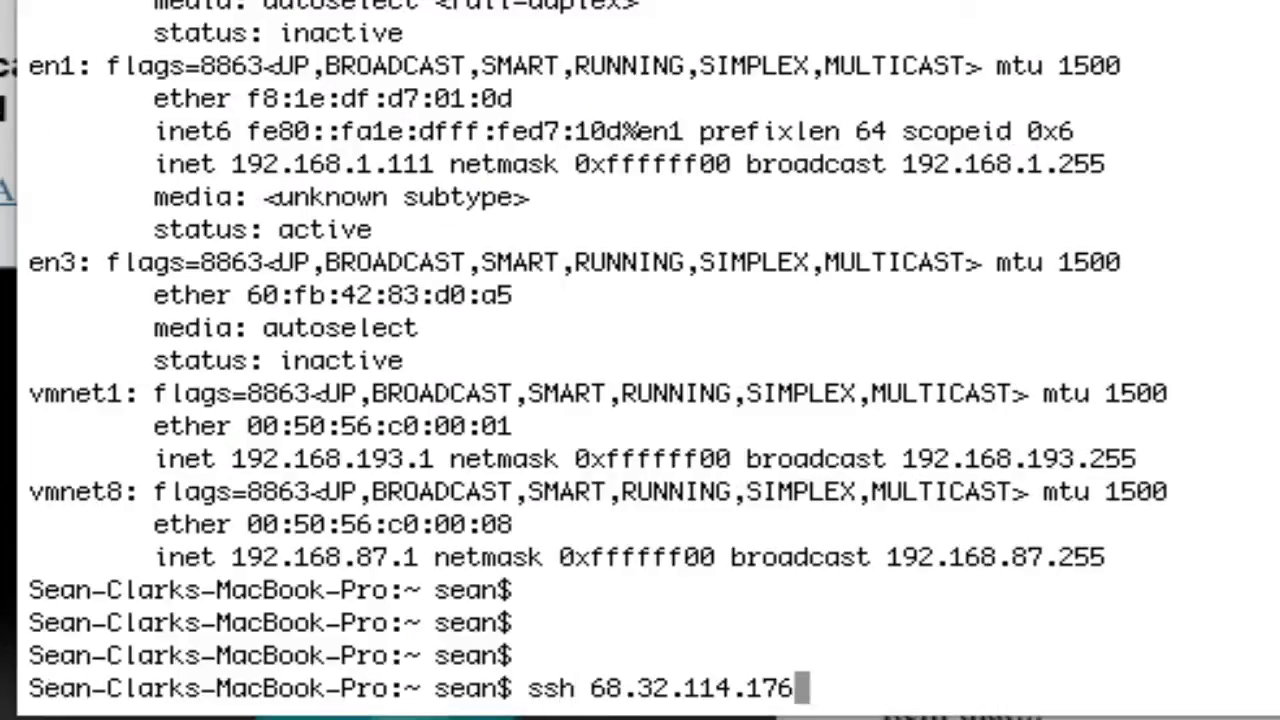
pyautogui.write('-p ')
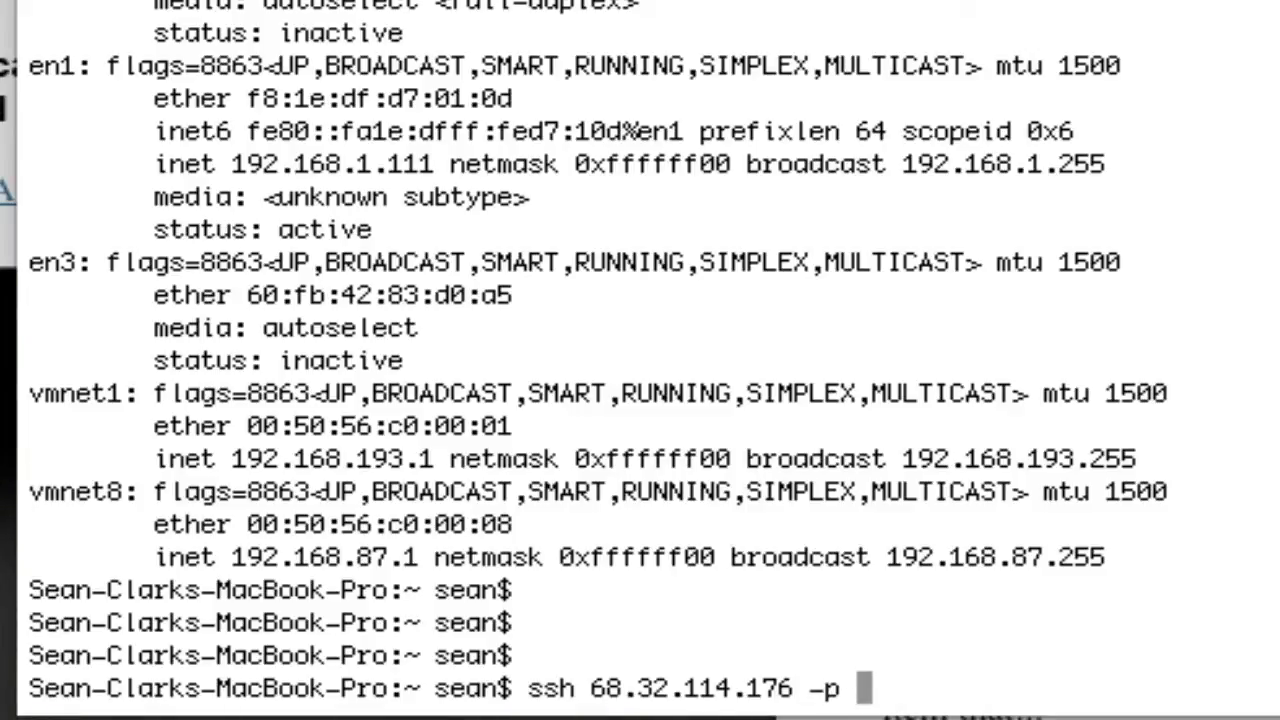
pyautogui.write('8022')
pyautogui.press('Return')
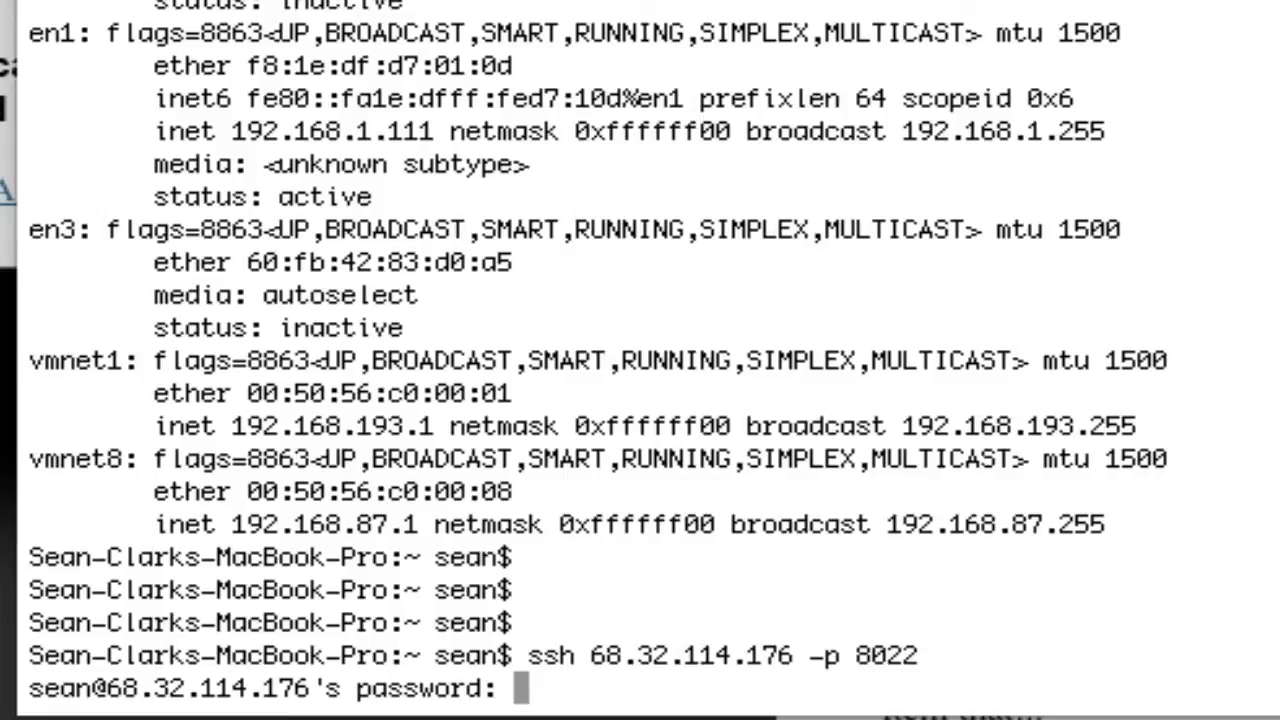
pyautogui.press('Return')
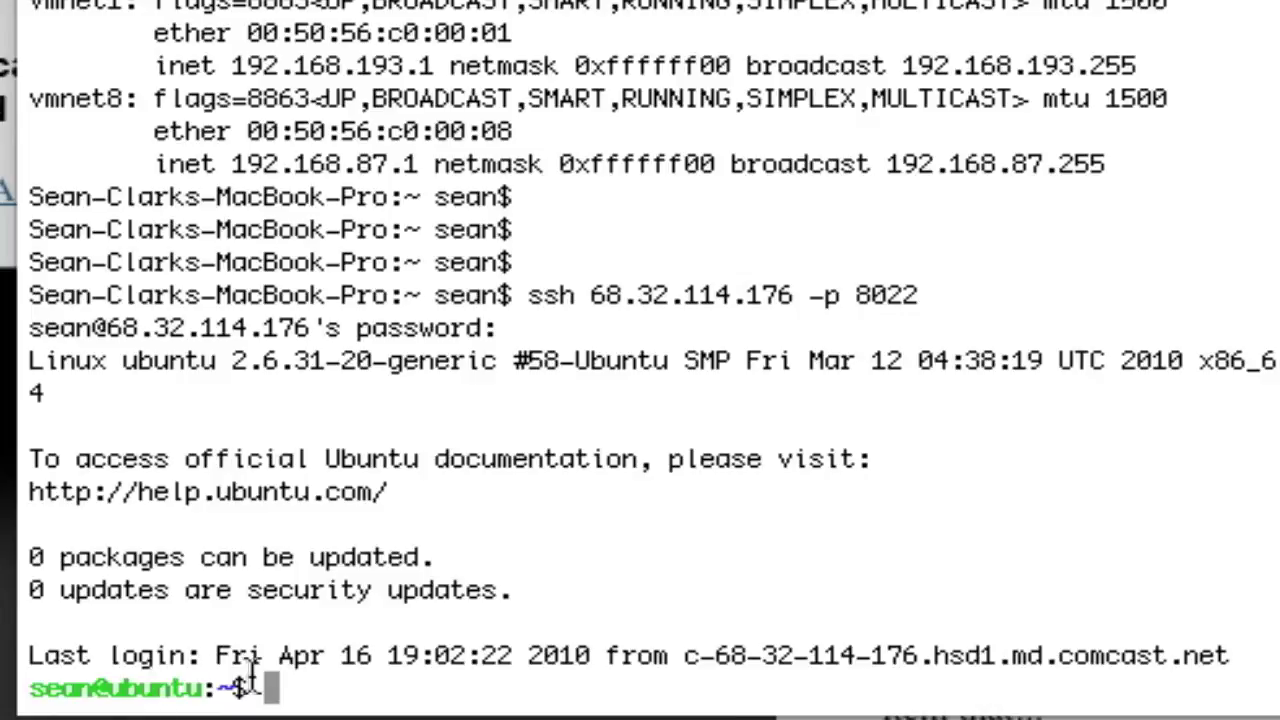
pyautogui.write('ls')
pyautogui.press('Return')
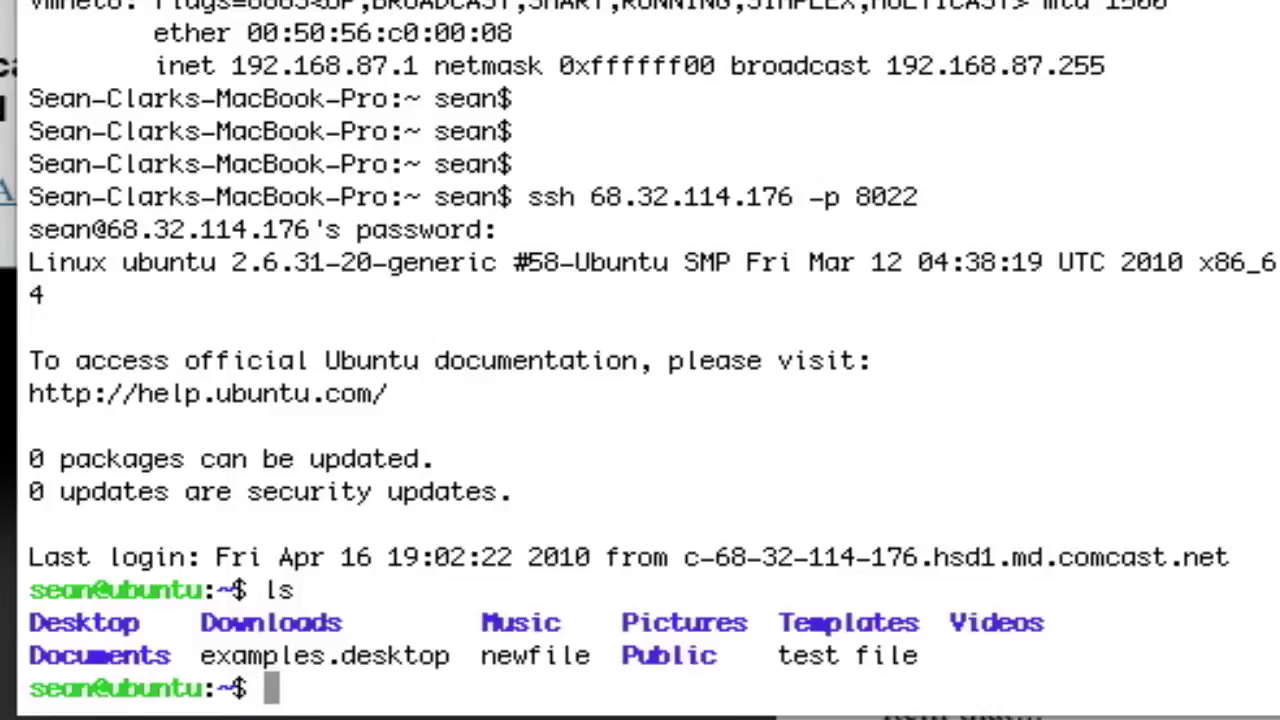